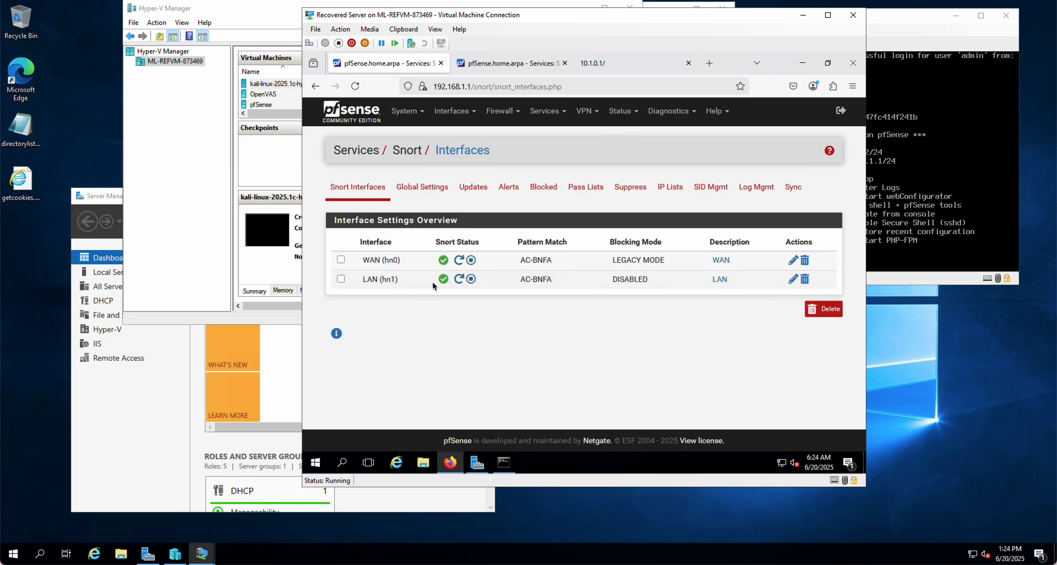
pyautogui.click(793, 279)
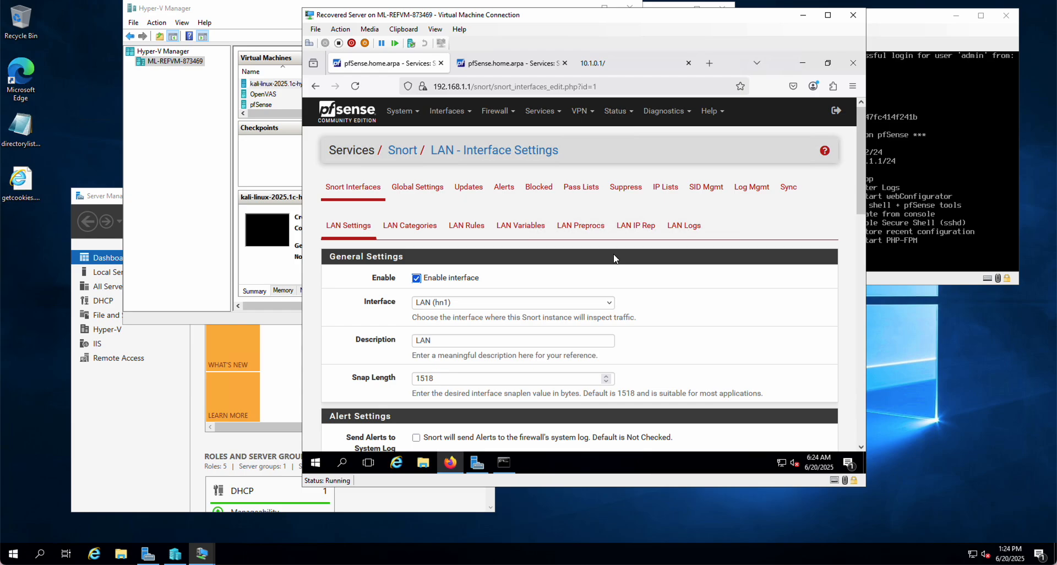
pyautogui.click(462, 232)
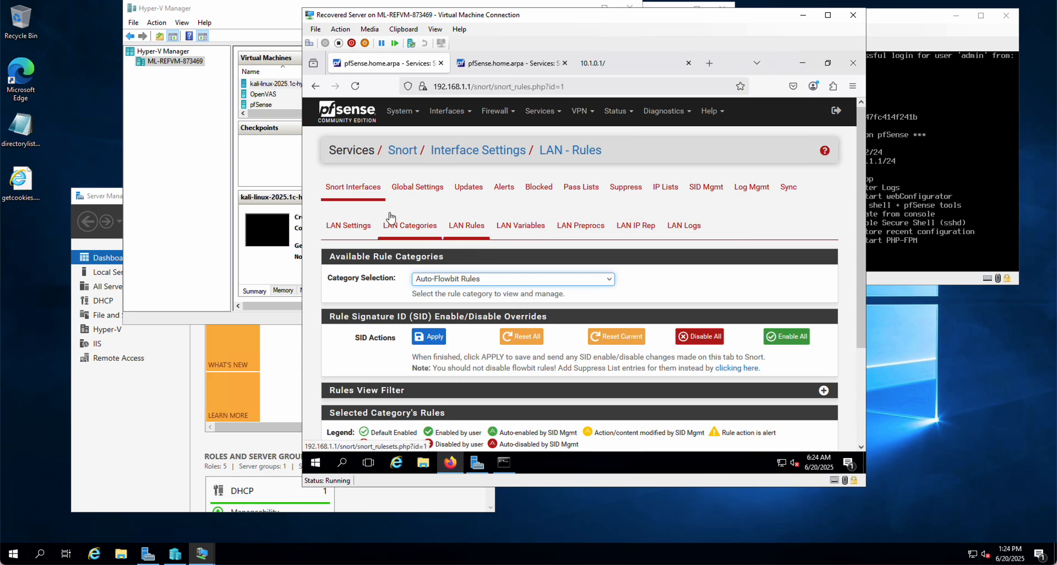
pyautogui.click(347, 192)
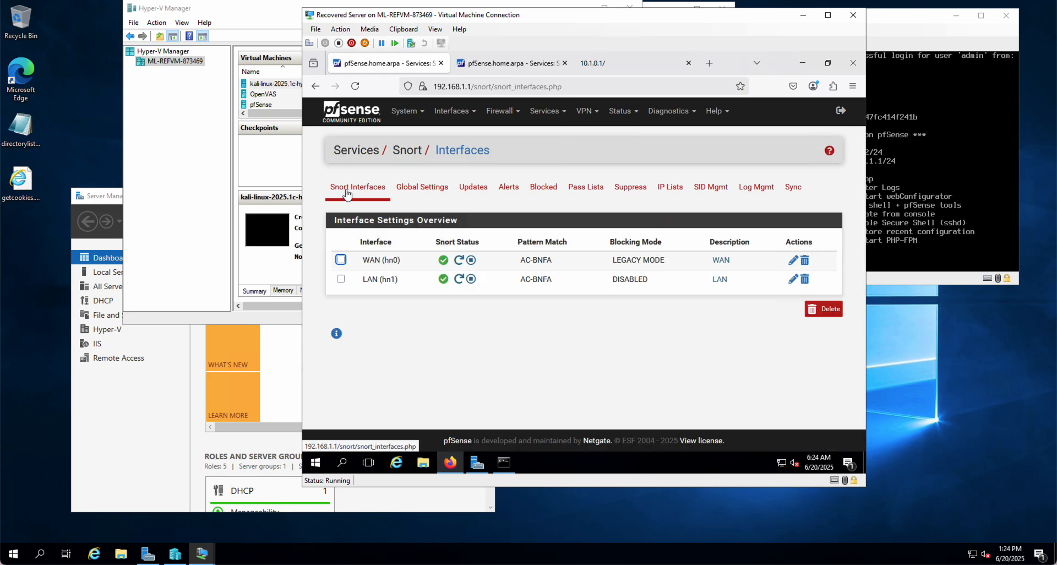
# Display the custom.rules category in the rule settings of Snort's LAN (hn1) interface
pyautogui.click(792, 282)
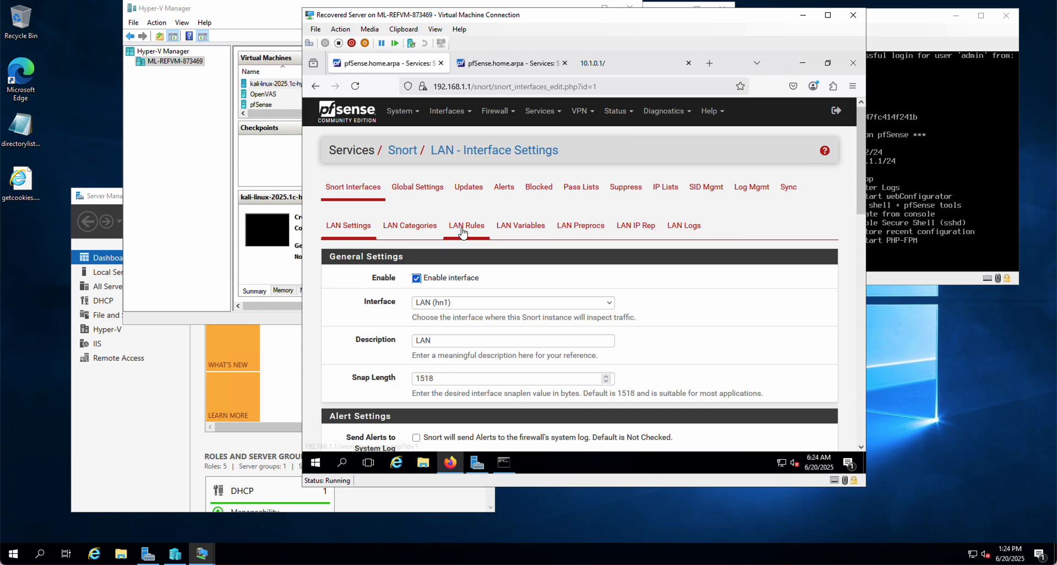
pyautogui.click(462, 232)
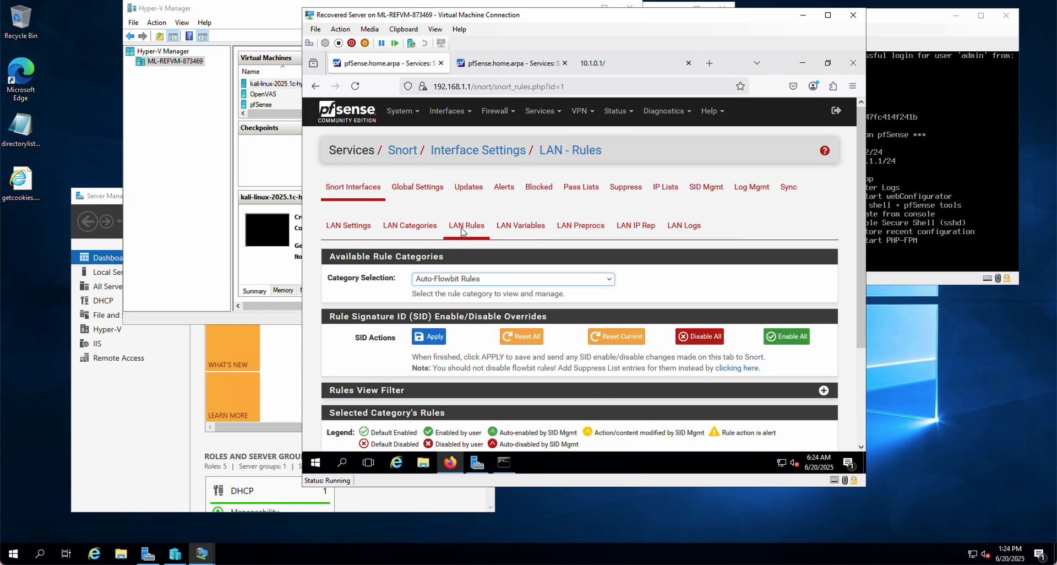
pyautogui.click(473, 283)
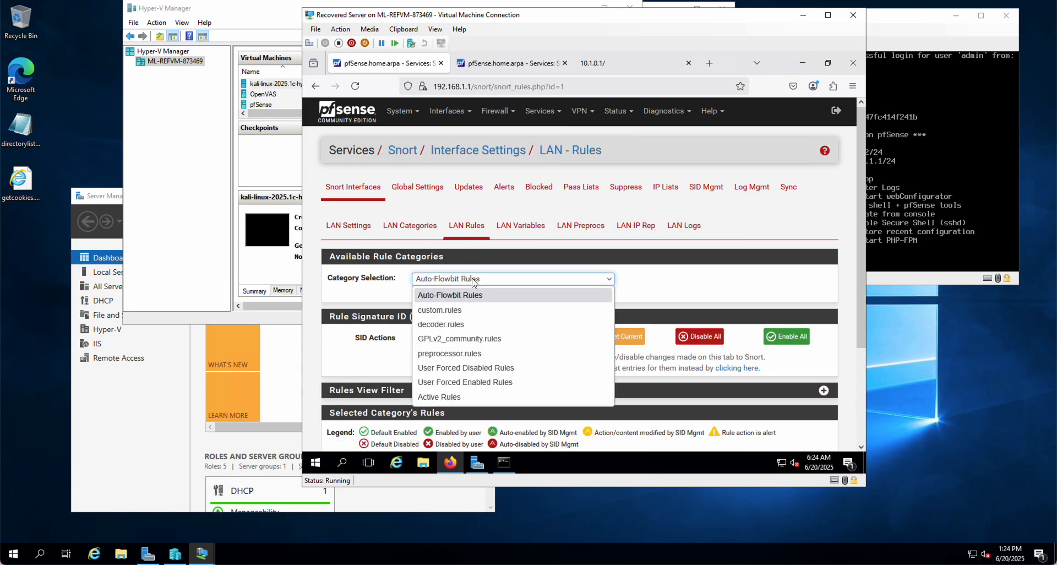
pyautogui.click(447, 307)
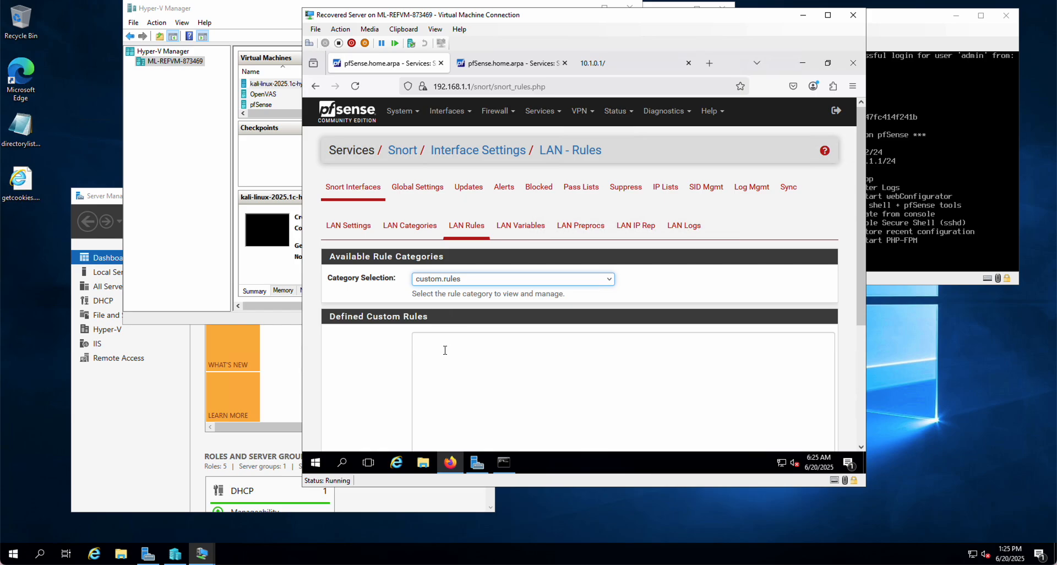
# Start a custom rule with the header alert tcp any any -> 192.168.1.2 any
pyautogui.scroll(-3, 441, 349)
pyautogui.click(442, 199)
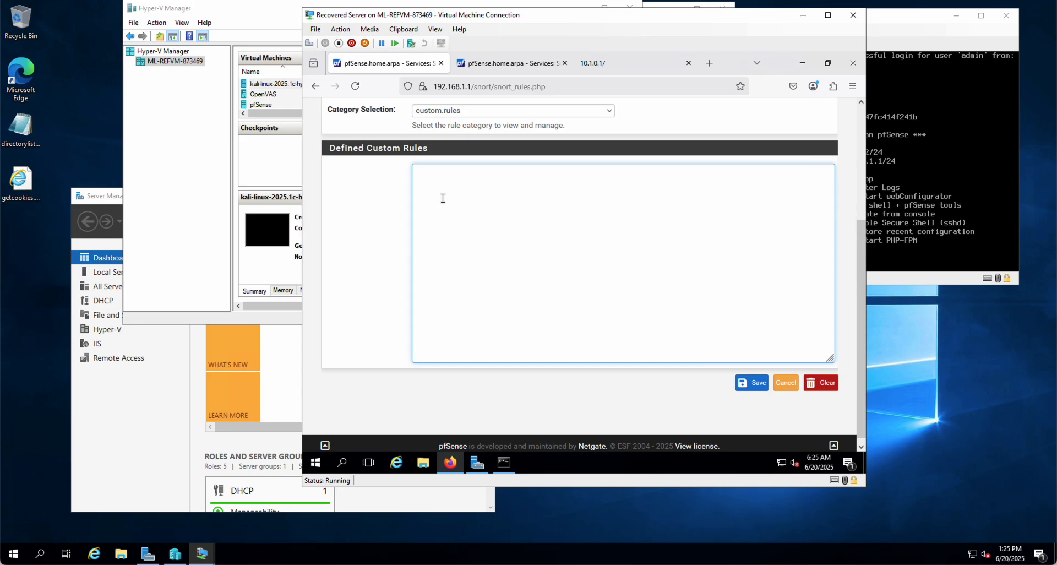
pyautogui.write('alert')
pyautogui.write('tcp')
pyautogui.write('any')
pyautogui.write('any')
pyautogui.write('-> 192.168.1.2.')
pyautogui.press('BackSpace')
pyautogui.write('any')
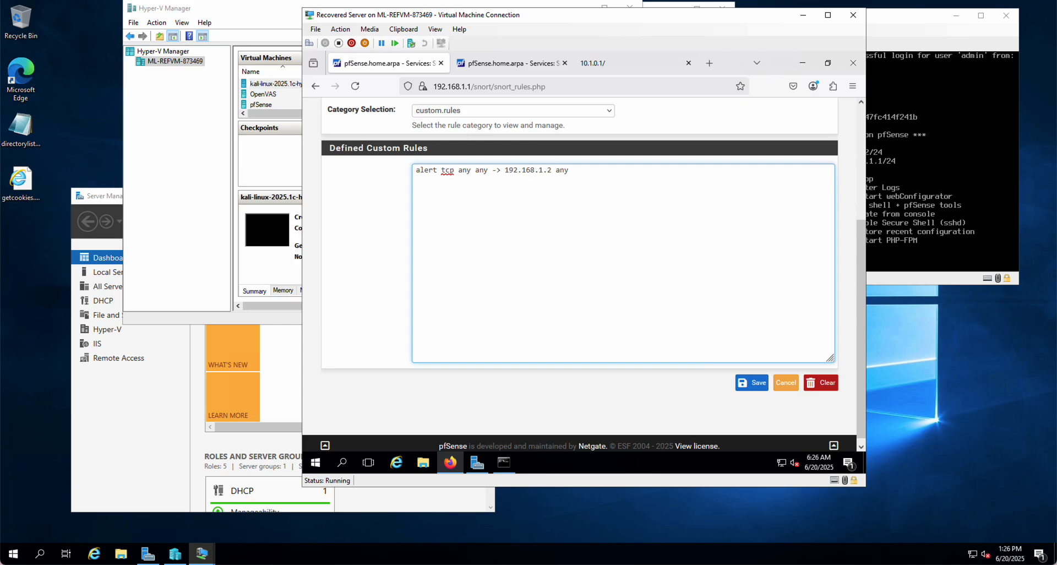
# Change the rule's direction operator to <> and add an opening parenthesis with a content option matching the person's name in quotes, followed by nocase;
pyautogui.press('BackSpace')
pyautogui.write('<')
pyautogui.write('(')
pyautogui.write('con')
pyautogui.write('tent')
pyautogui.write(':')
pyautogui.write(': ')
pyautogui.write('"')
pyautogui.write('russe')
pyautogui.write('ll')
pyautogui.write('"')
pyautogui.write(', nocase')
pyautogui.write(';')
pyautogui.write(' msg')
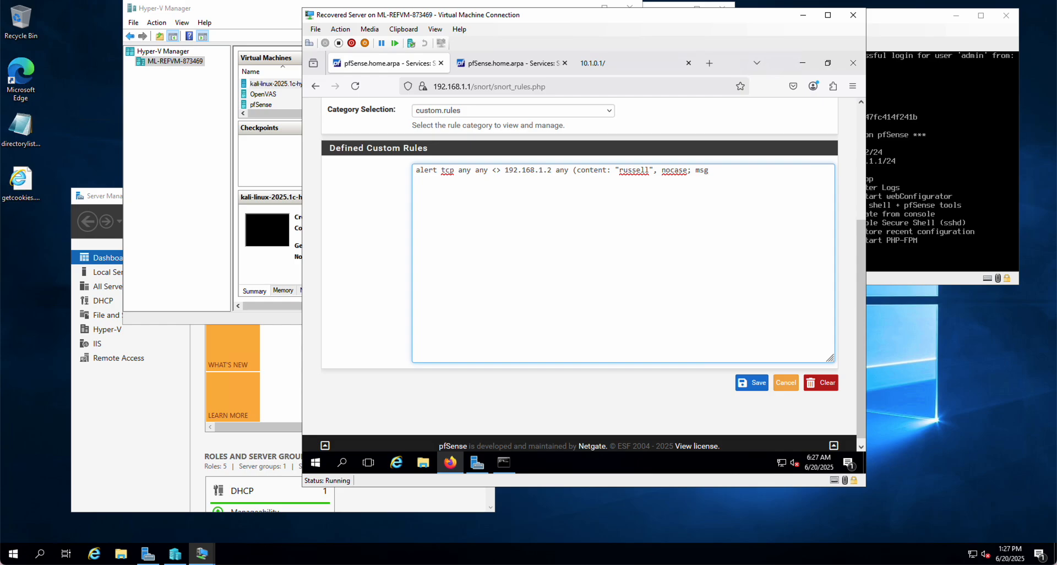
pyautogui.write(': "Traffic about Russell going t')
# Add a quoted msg option reading "Traffic about", the person's name, and "going to or from Windows Server detected", ending with a semicolon
pyautogui.write('o')
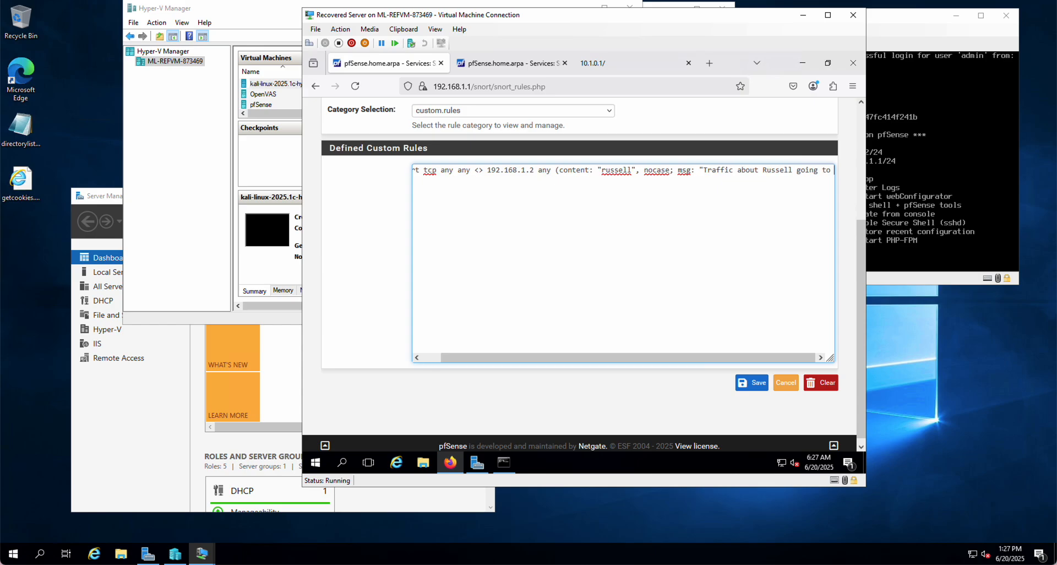
pyautogui.write('r from W')
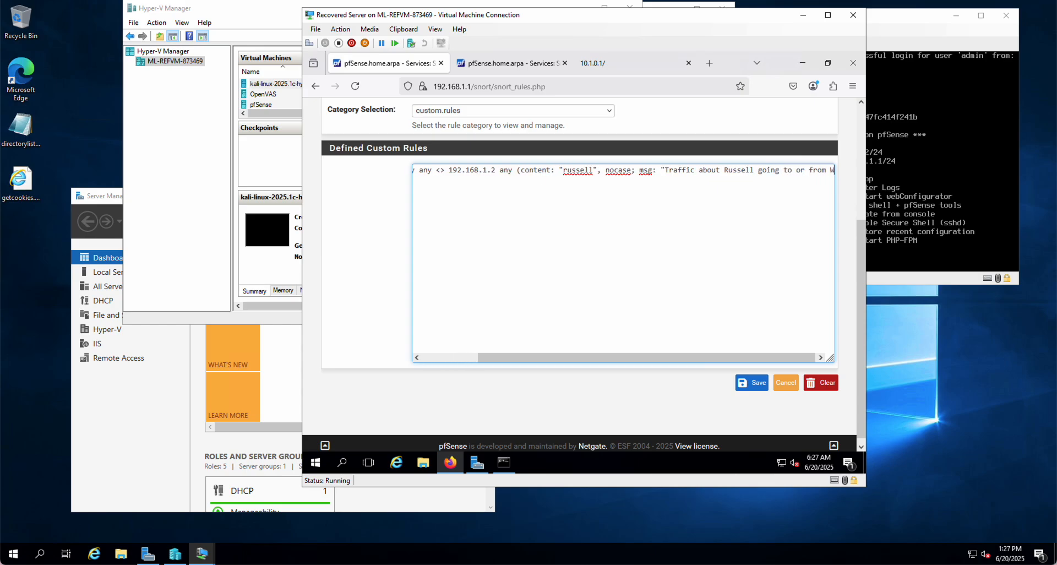
pyautogui.write('id')
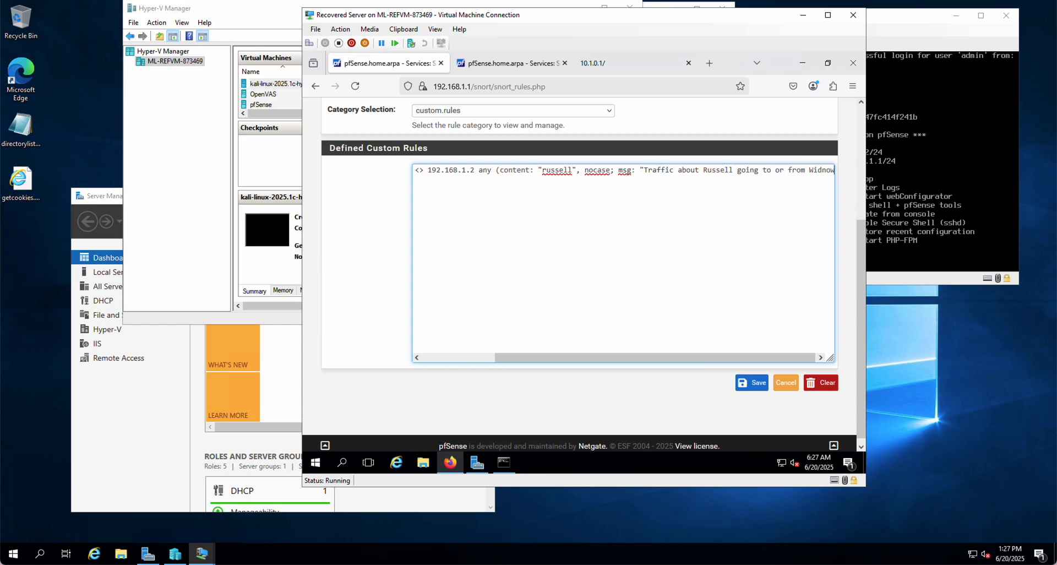
pyautogui.press('BackSpace')
pyautogui.write('ndo')
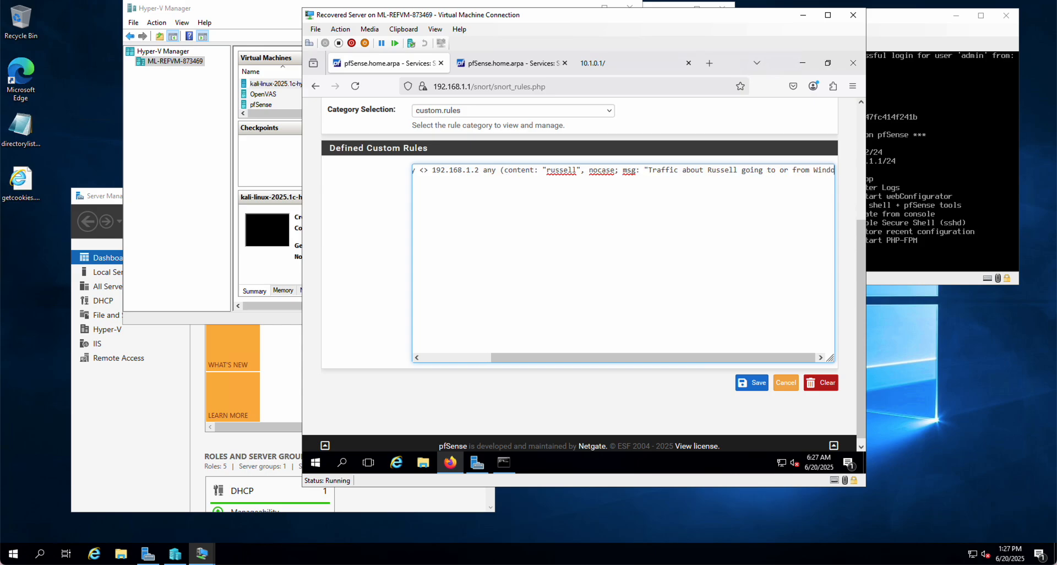
pyautogui.write('ws Server')
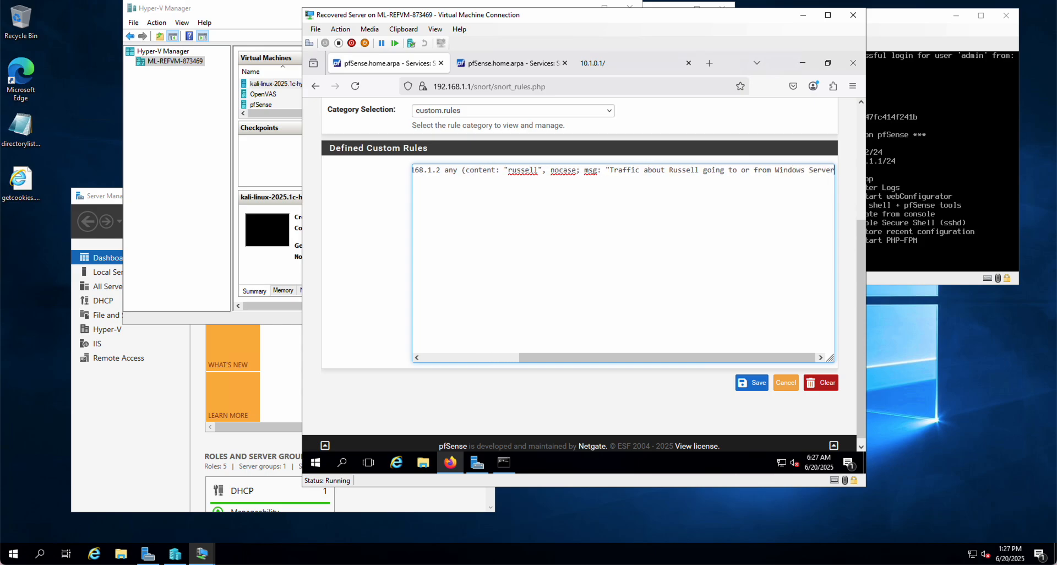
pyautogui.write(' de')
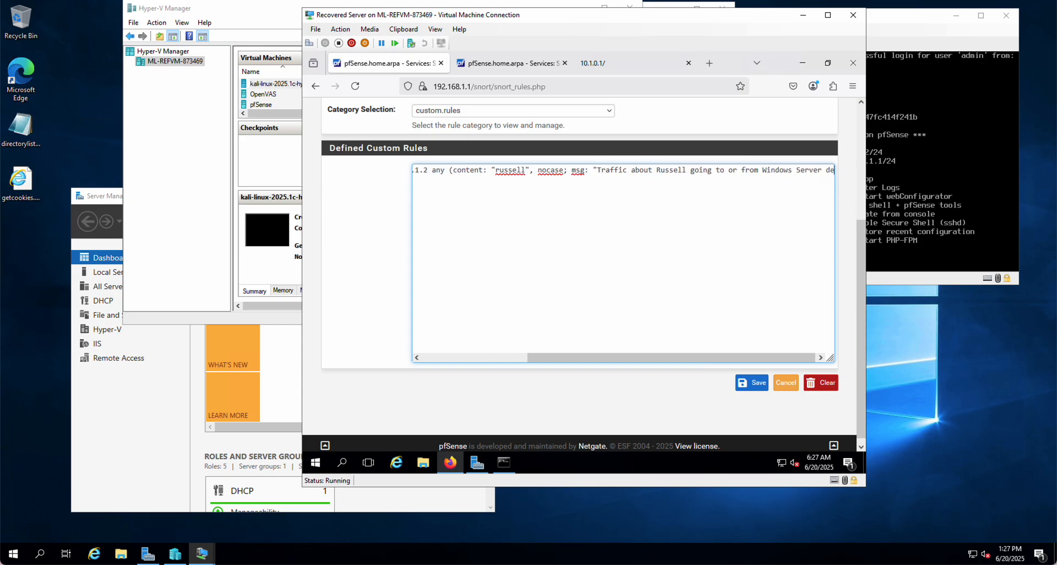
pyautogui.write('tected')
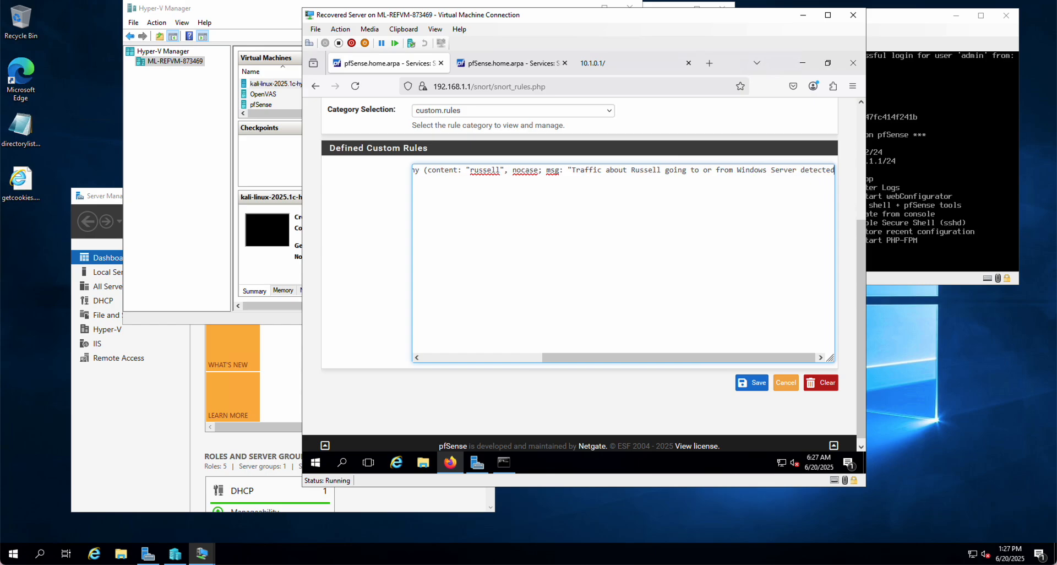
pyautogui.write('"')
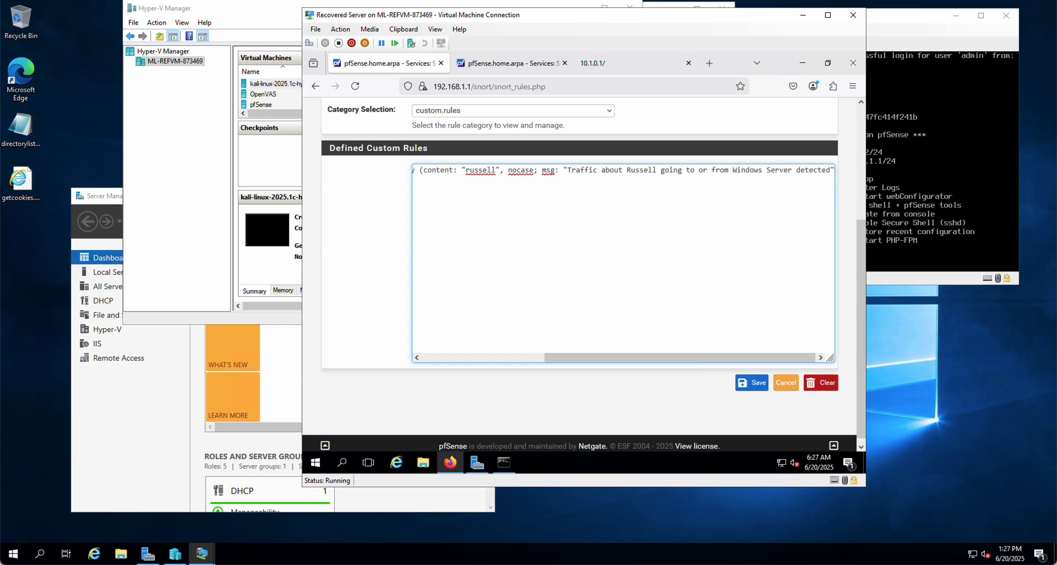
pyautogui.write(';')
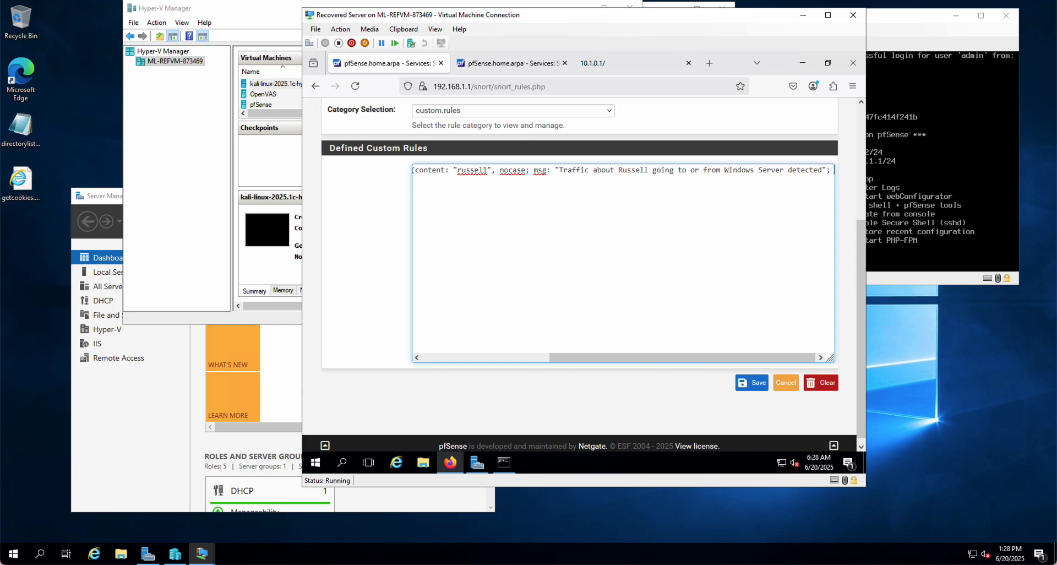
pyautogui.write(' sid')
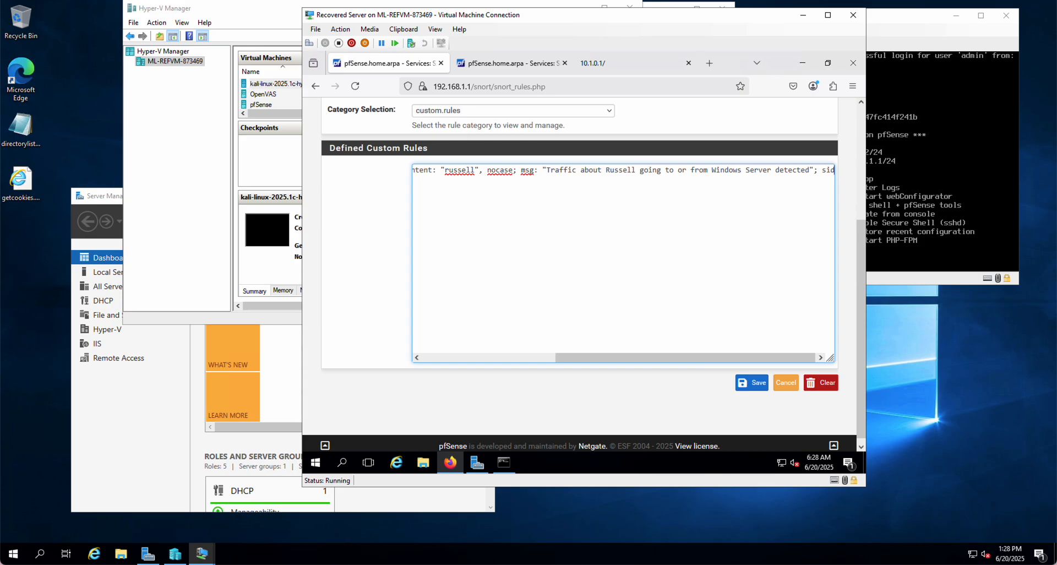
pyautogui.write(':')
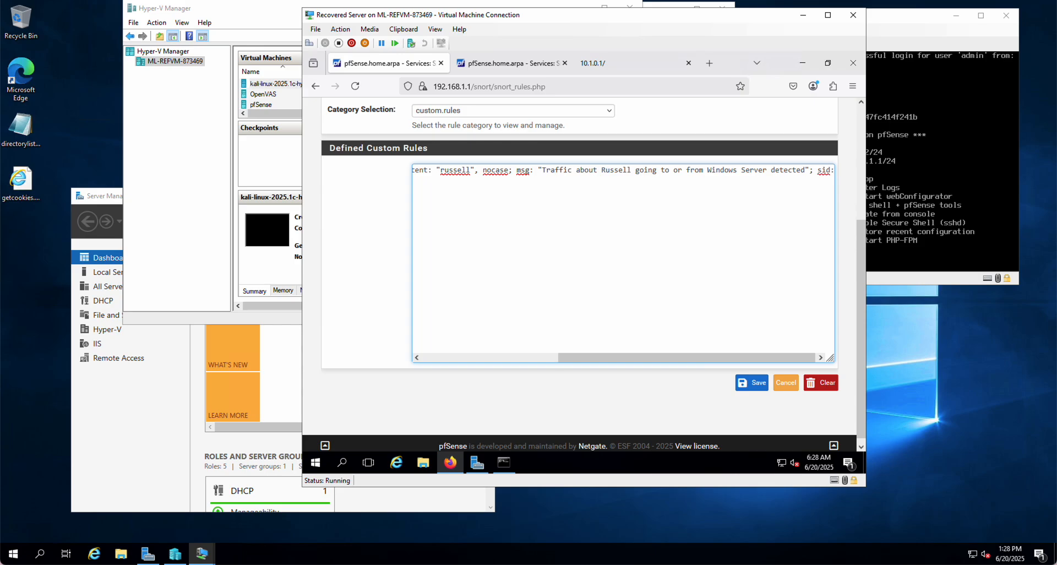
pyautogui.write('100')
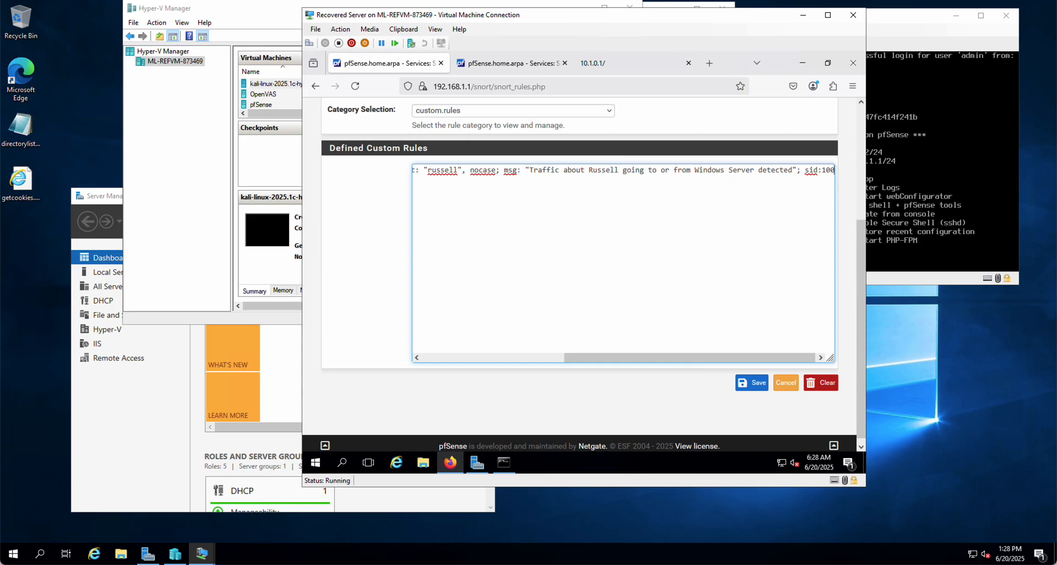
pyautogui.write('01')
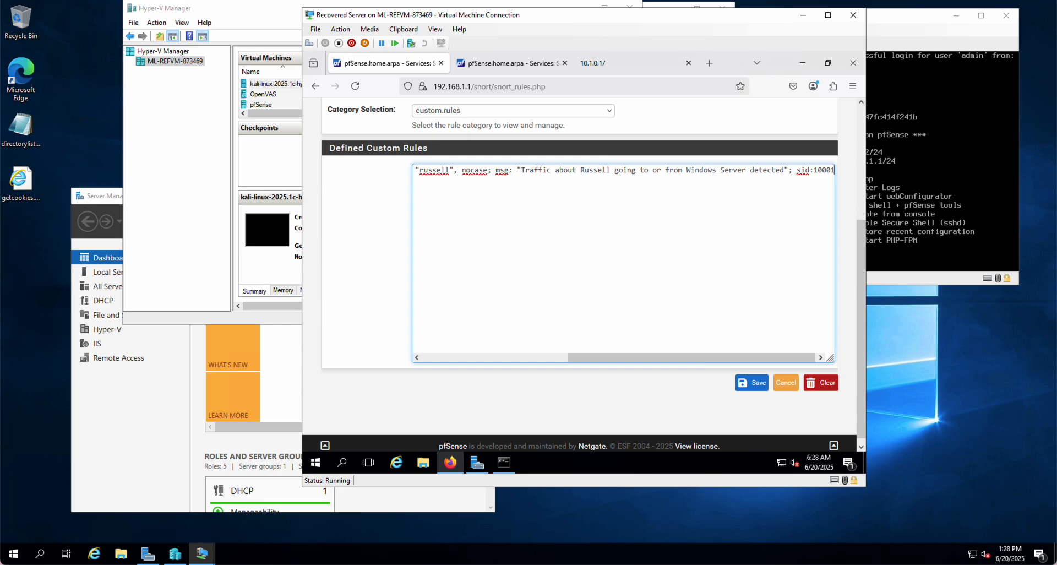
# Add sid:10001; to the rule and end its options with a closing parenthesis
pyautogui.write(';')
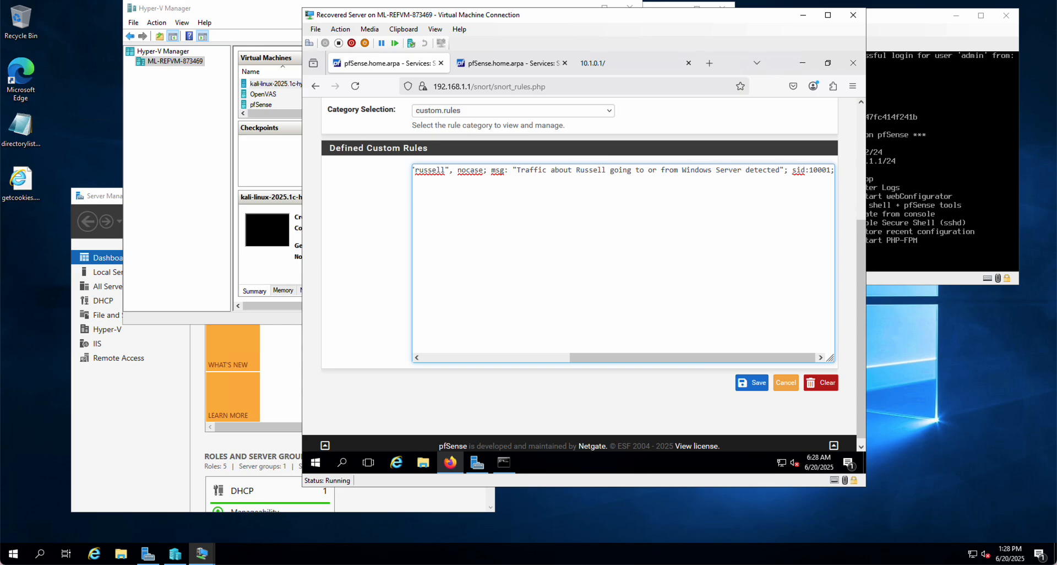
pyautogui.write(')')
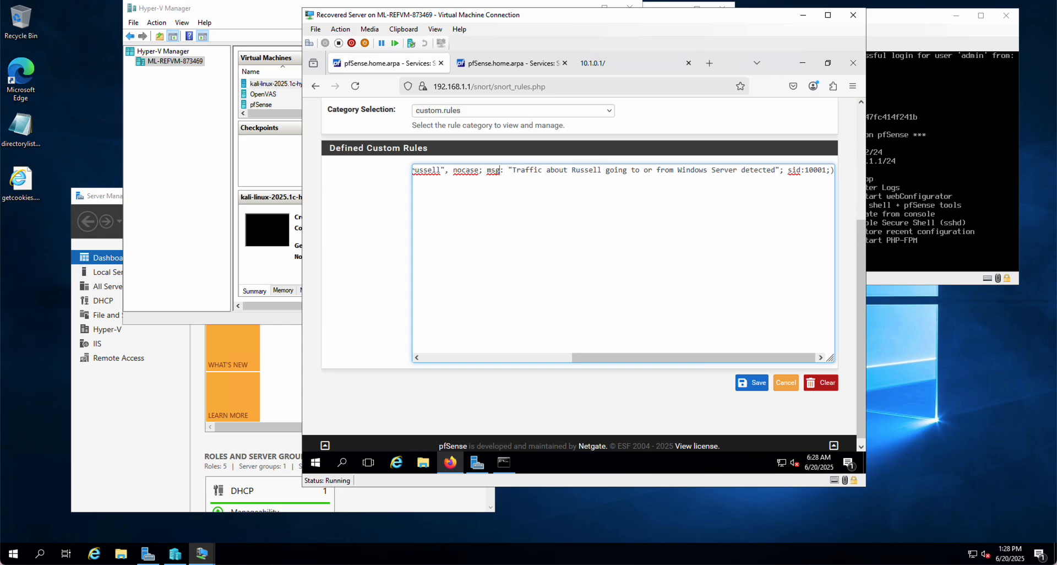
# Review the rule back to its beginning and save the LAN interface's custom rules
pyautogui.press('Left')
pyautogui.press('Left')
pyautogui.press('Left')
pyautogui.press('Left')
pyautogui.press('Left')
pyautogui.press('Left')
pyautogui.press('Left')
pyautogui.press('Left')
pyautogui.press('Left')
pyautogui.press('Left')
pyautogui.press('Left')
pyautogui.press('Left')
pyautogui.press('Left')
pyautogui.press('Left')
pyautogui.press('Left')
pyautogui.press('Left')
pyautogui.press('Left')
pyautogui.press('Left')
pyautogui.press('Left')
pyautogui.press('Left')
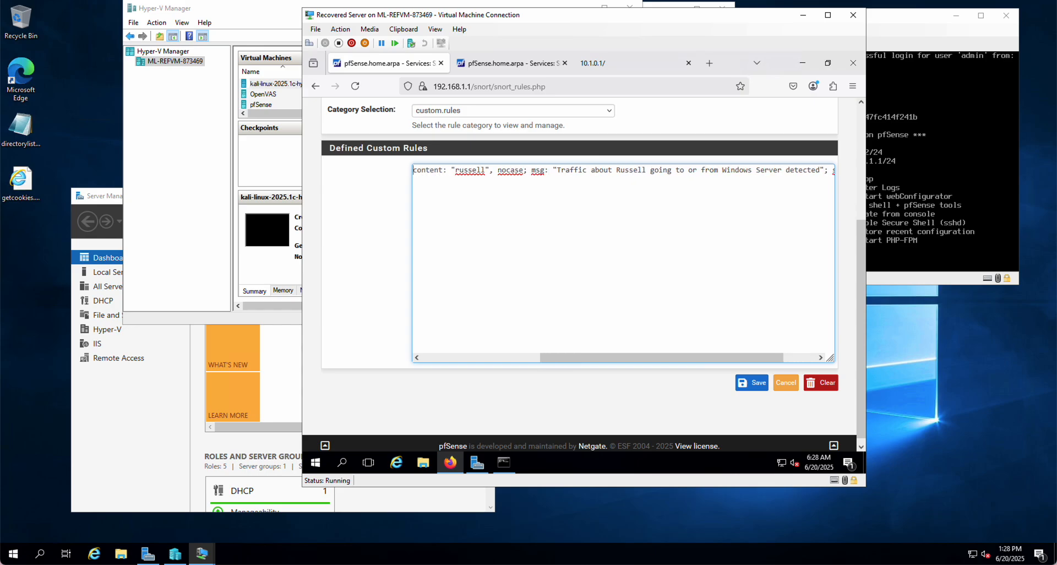
pyautogui.press('Left')
pyautogui.press('Left')
pyautogui.press('Left')
pyautogui.press('Left')
pyautogui.press('Left')
pyautogui.press('Left')
pyautogui.press('Left')
pyautogui.press('Left')
pyautogui.press('Left')
pyautogui.press('Left')
pyautogui.press('Left')
pyautogui.press('Left')
pyautogui.press('Left')
pyautogui.press('Left')
pyautogui.press('Left')
pyautogui.press('Left')
pyautogui.press('Left')
pyautogui.press('Left')
pyautogui.press('Left')
pyautogui.press('Left')
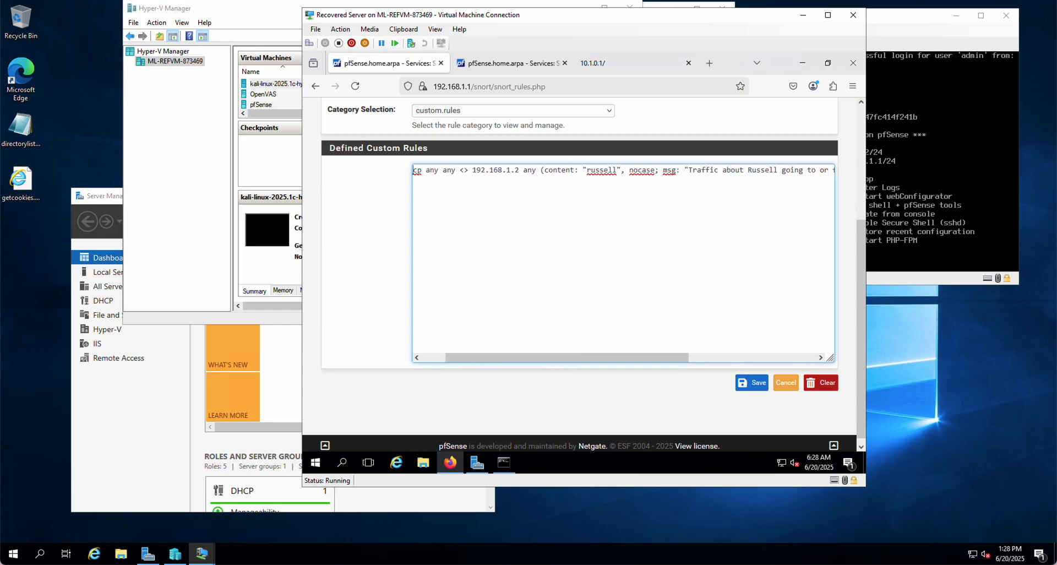
pyautogui.press('Left')
pyautogui.press('Left')
pyautogui.press('Left')
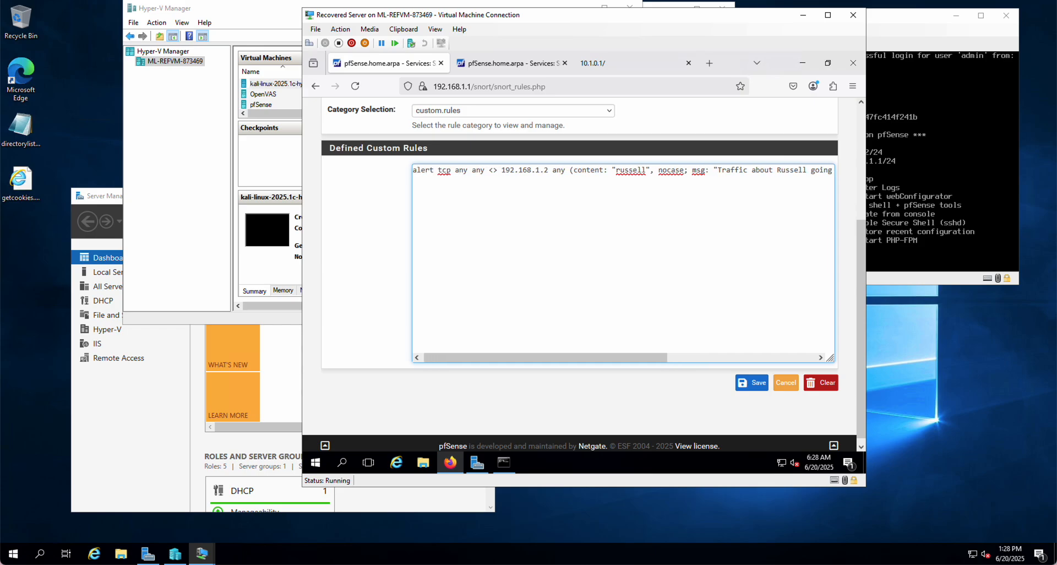
pyautogui.click(755, 386)
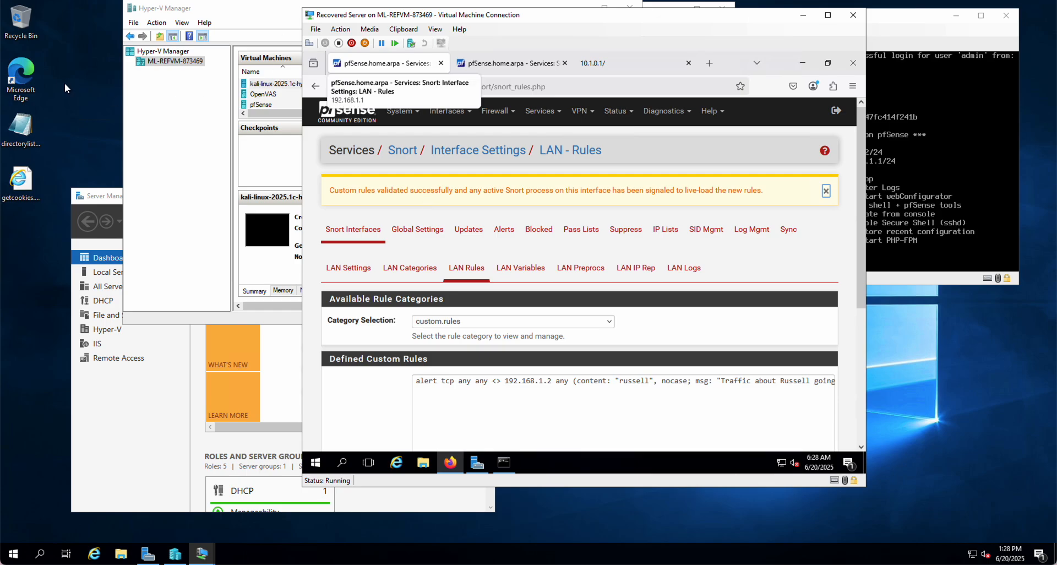
# Open Microsoft Edge on the host server's desktop
pyautogui.doubleClick(20, 79)
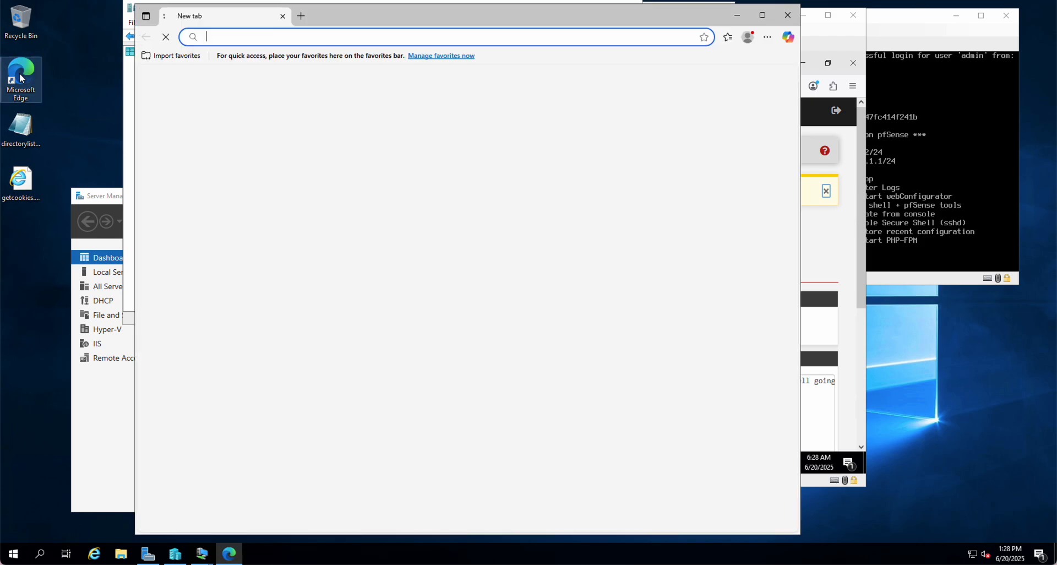
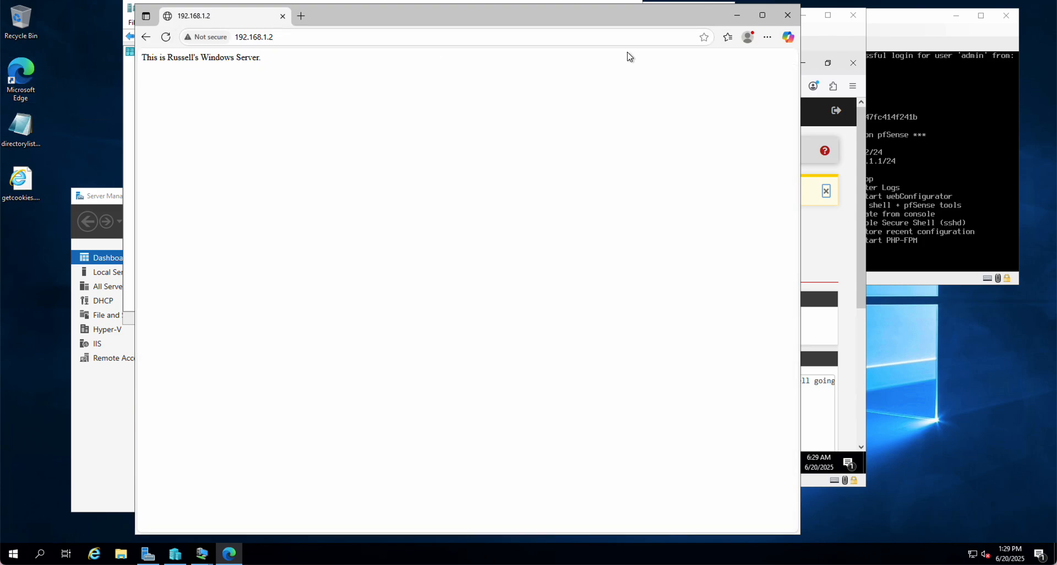
# Return to the Recovered Server virtual machine and close the second pfSense tab and the 10.1.0.1 tab, keeping the LAN rules page
pyautogui.click(841, 47)
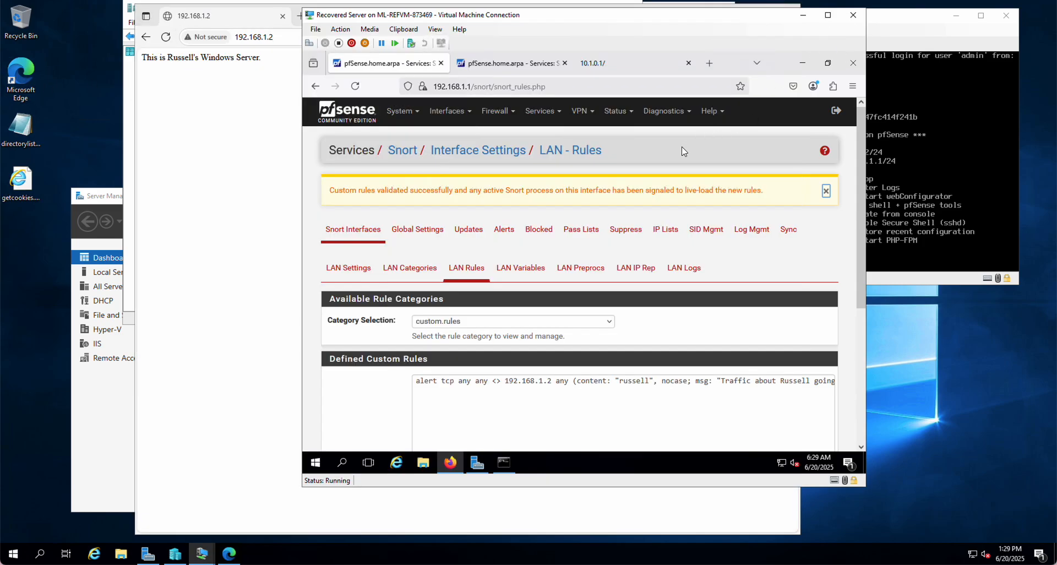
pyautogui.click(565, 63)
pyautogui.click(568, 62)
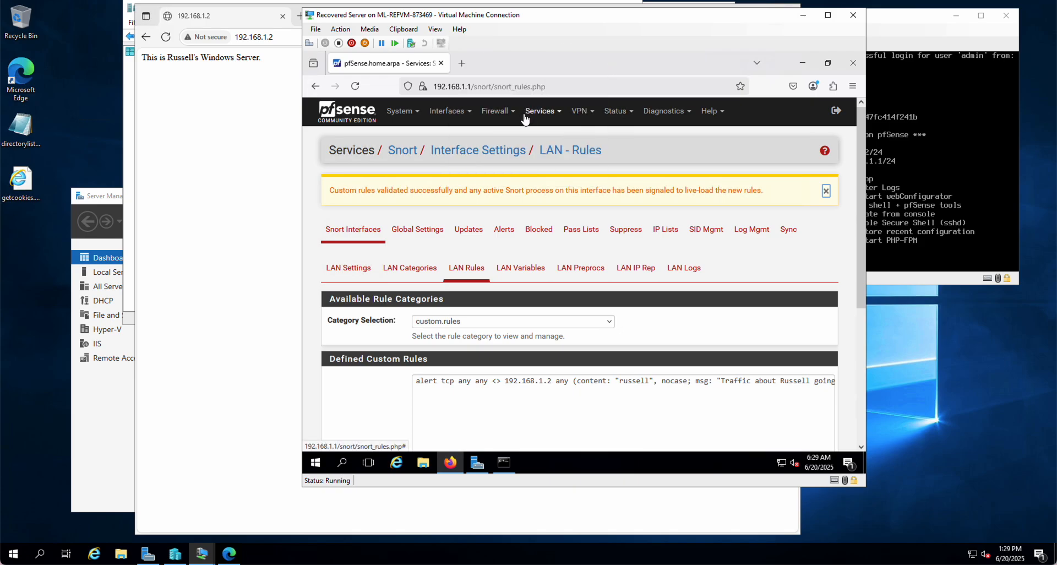
# Open Snort's Alerts page in a separate browser tab and bring that tab to the front
pyautogui.rightClick(505, 234)
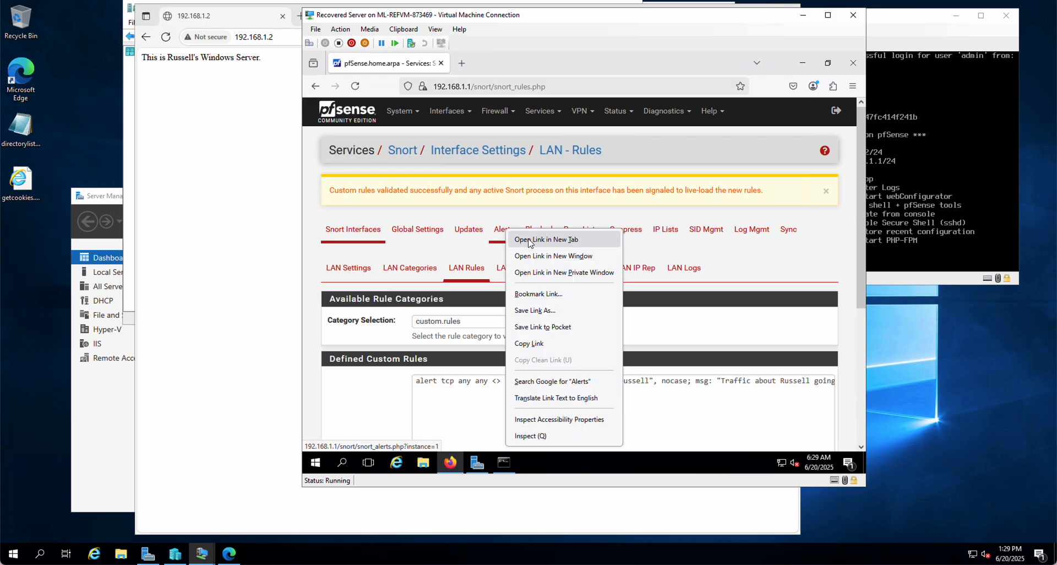
pyautogui.click(530, 240)
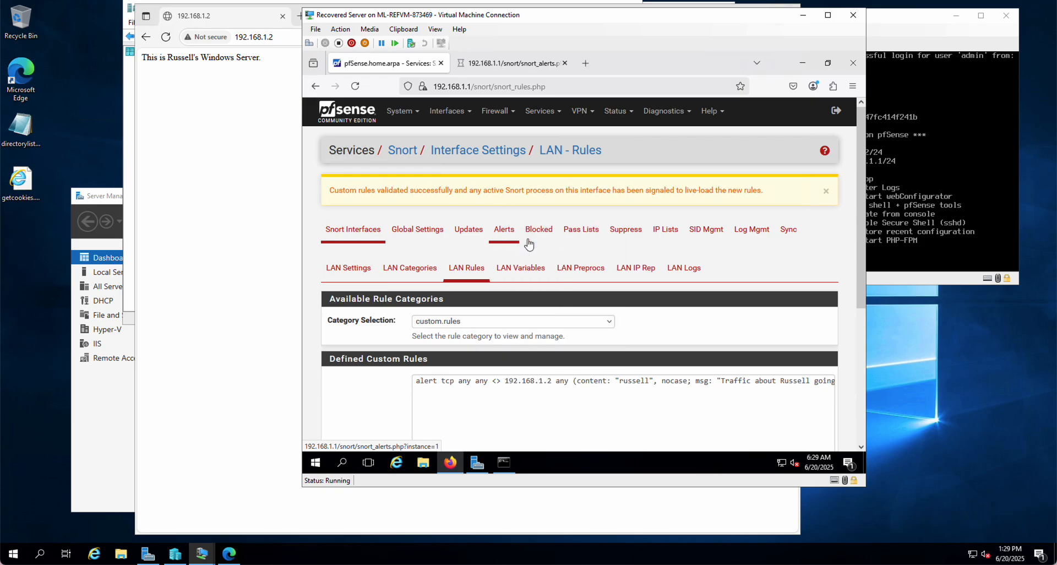
pyautogui.click(503, 67)
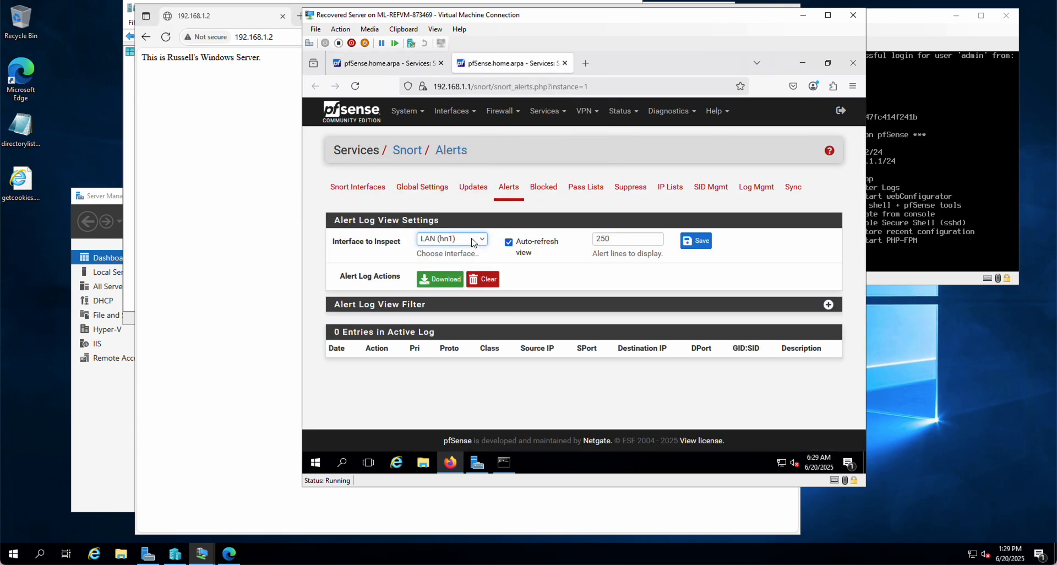
# Inspect the Snort alert log for WAN (hn0) and return to the LAN (hn1) log
pyautogui.click(472, 241)
pyautogui.click(449, 254)
pyautogui.click(467, 239)
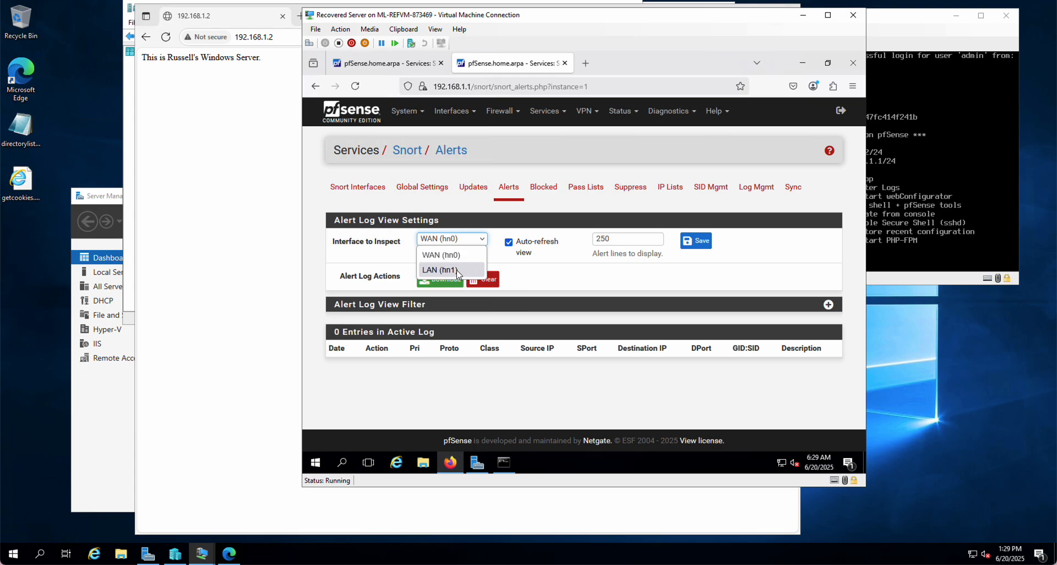
pyautogui.click(457, 270)
# Switch to the host server's Microsoft Edge window with the 192.168.1.2 page
pyautogui.click(252, 50)
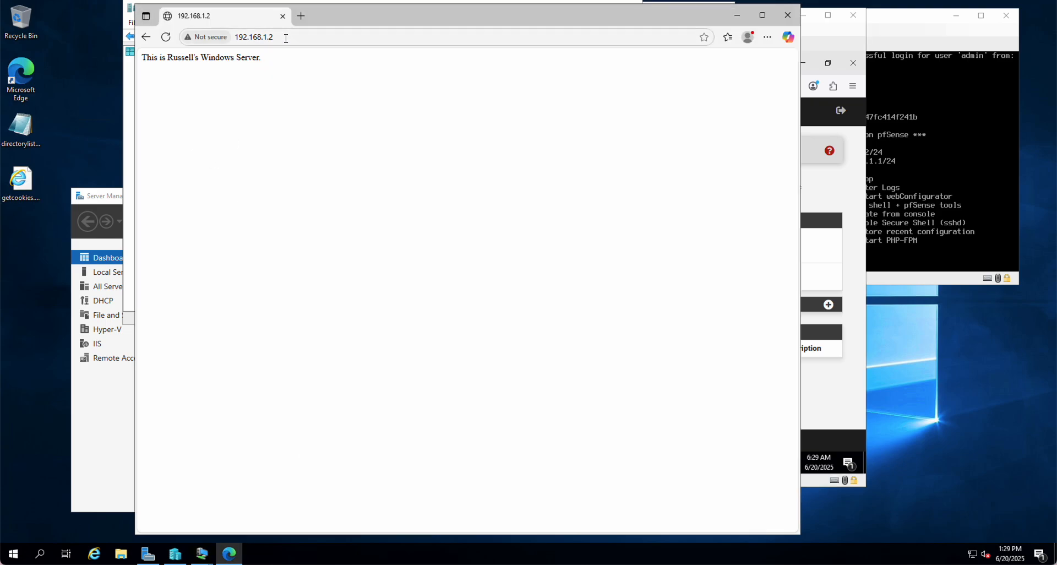
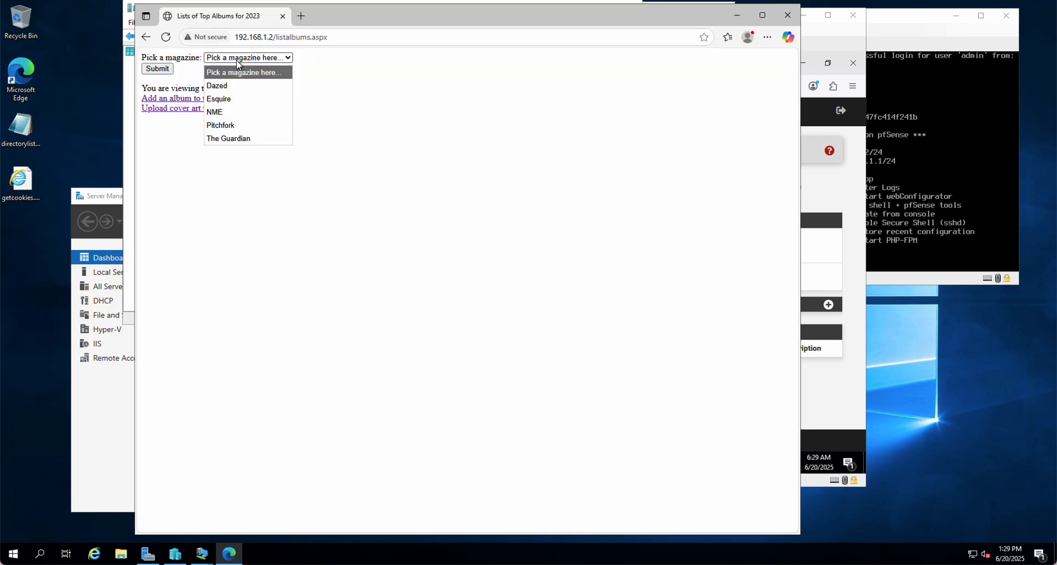
# Choose Dazed as the magazine on the albums page and submit the selection to request its list
pyautogui.click(225, 84)
pyautogui.click(160, 70)
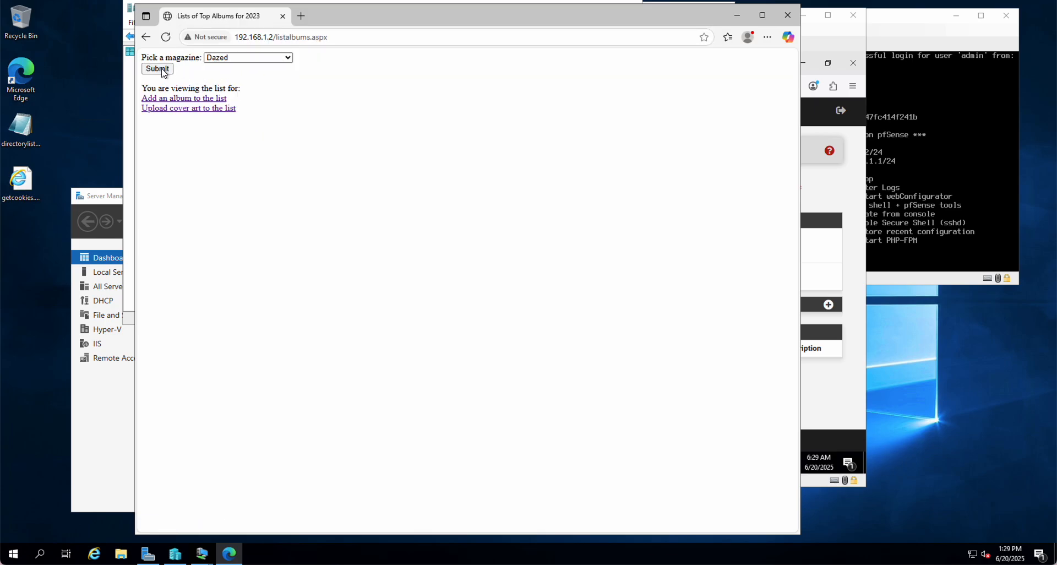
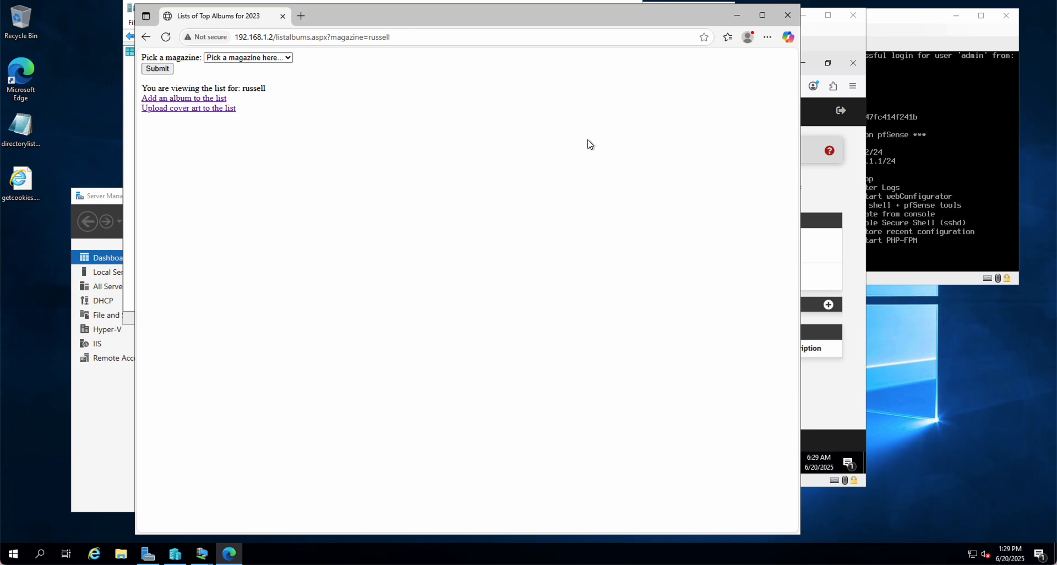
# Switch to the pfSense virtual machine and reload the Snort alert log by inspecting WAN (hn0) and returning to LAN (hn1)
pyautogui.click(815, 185)
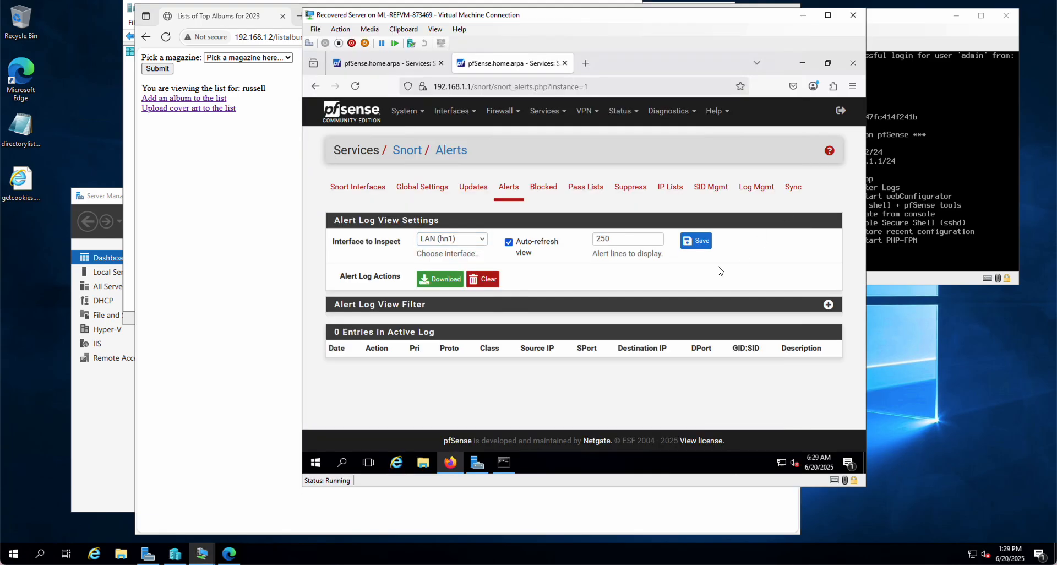
pyautogui.click(476, 240)
pyautogui.click(469, 256)
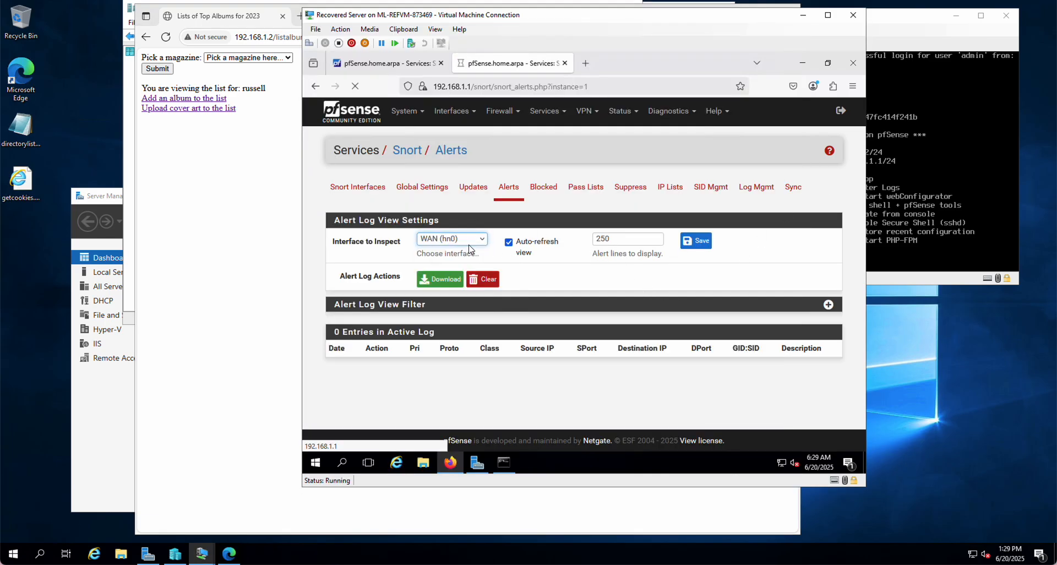
pyautogui.click(475, 239)
pyautogui.click(455, 270)
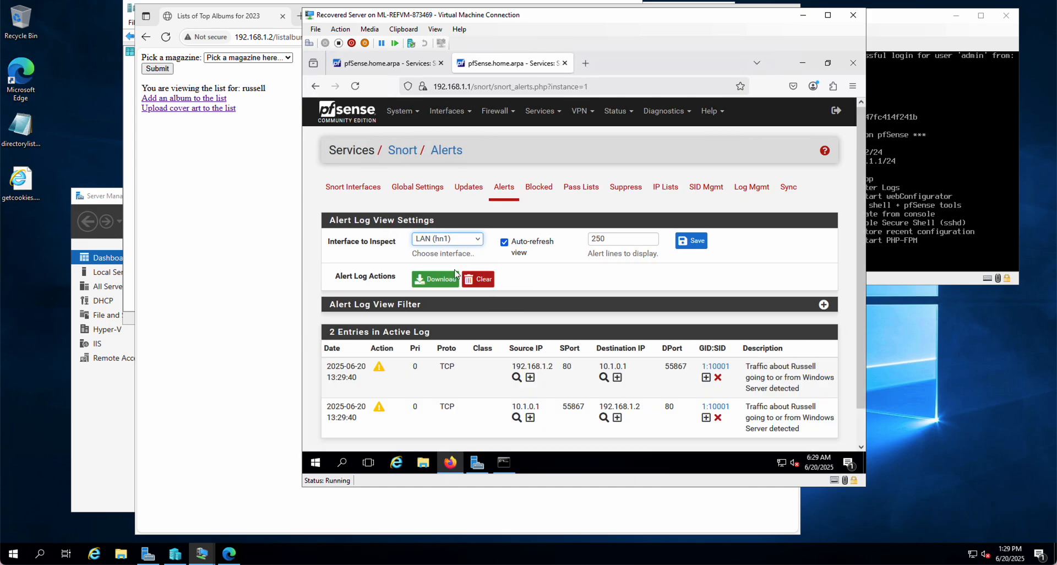
# Switch back to Microsoft Edge and clear the last hour's browsing data, including history, cookies and cached files
pyautogui.click(181, 251)
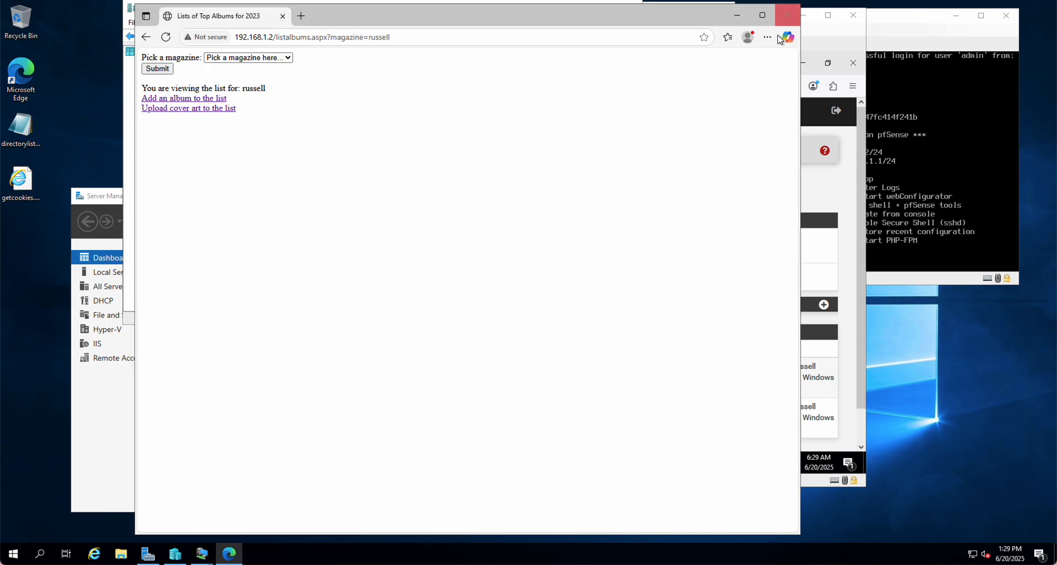
pyautogui.click(768, 37)
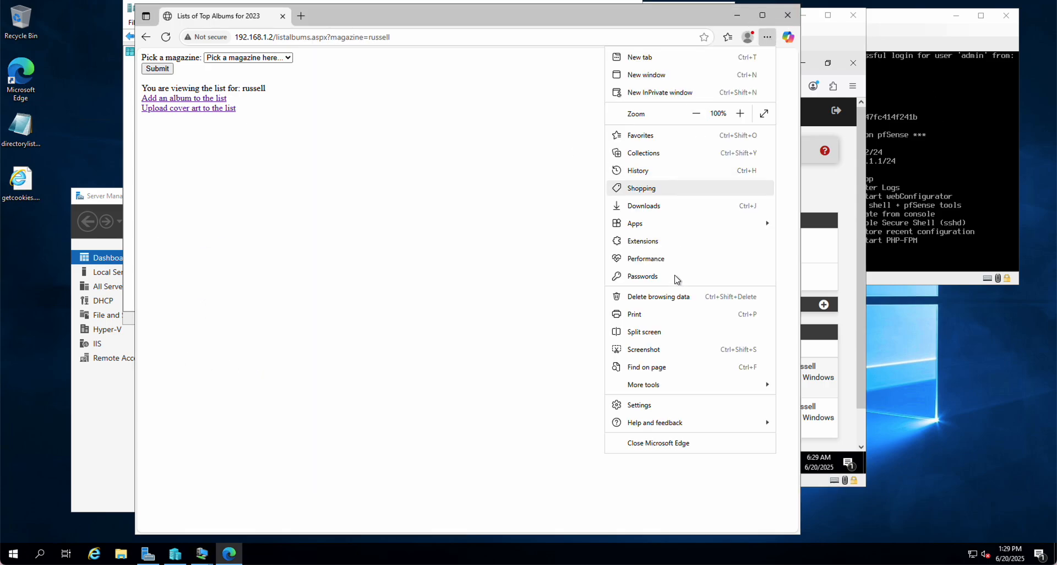
pyautogui.click(677, 297)
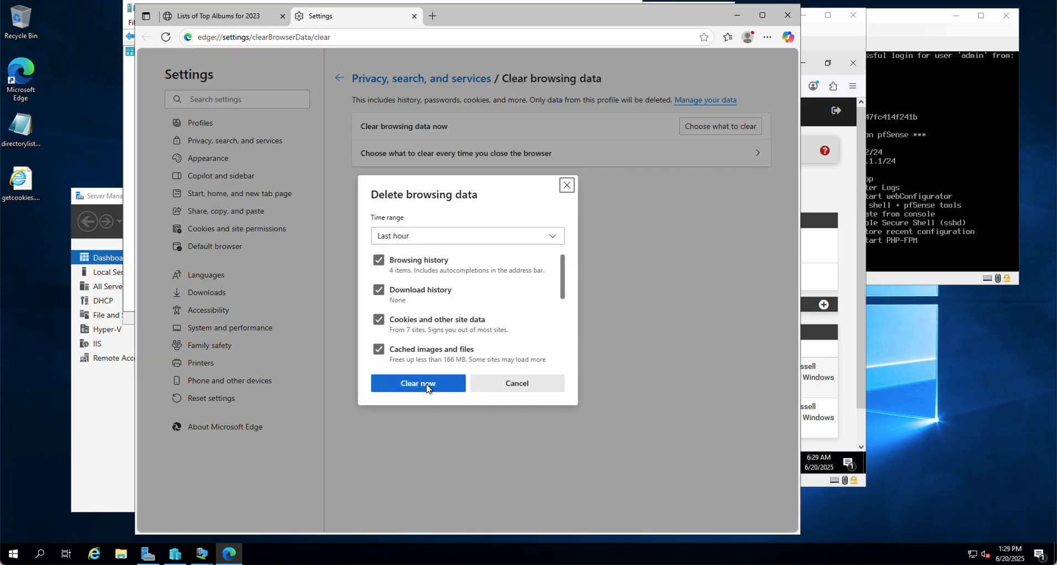
pyautogui.click(428, 385)
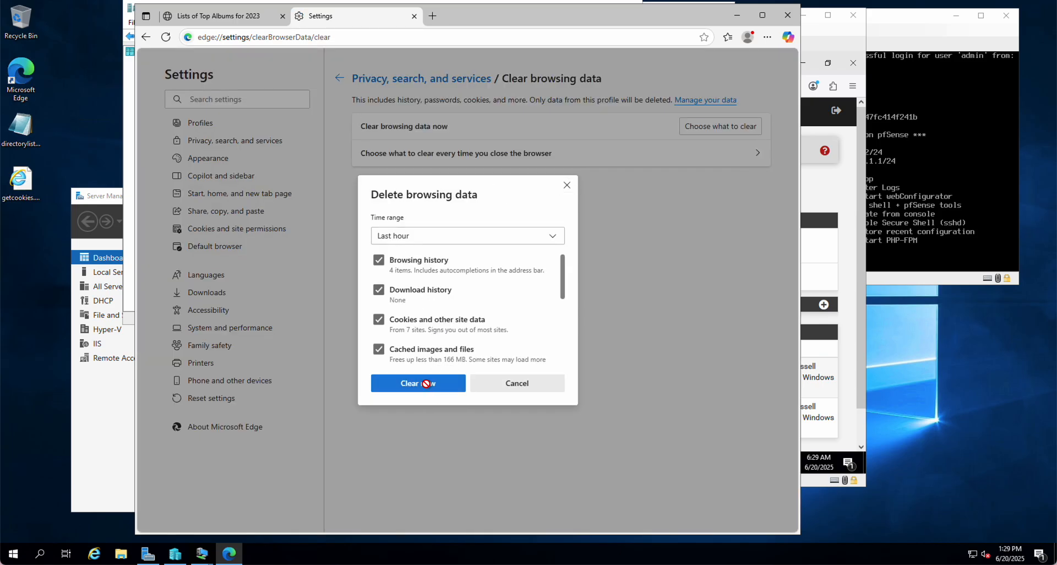
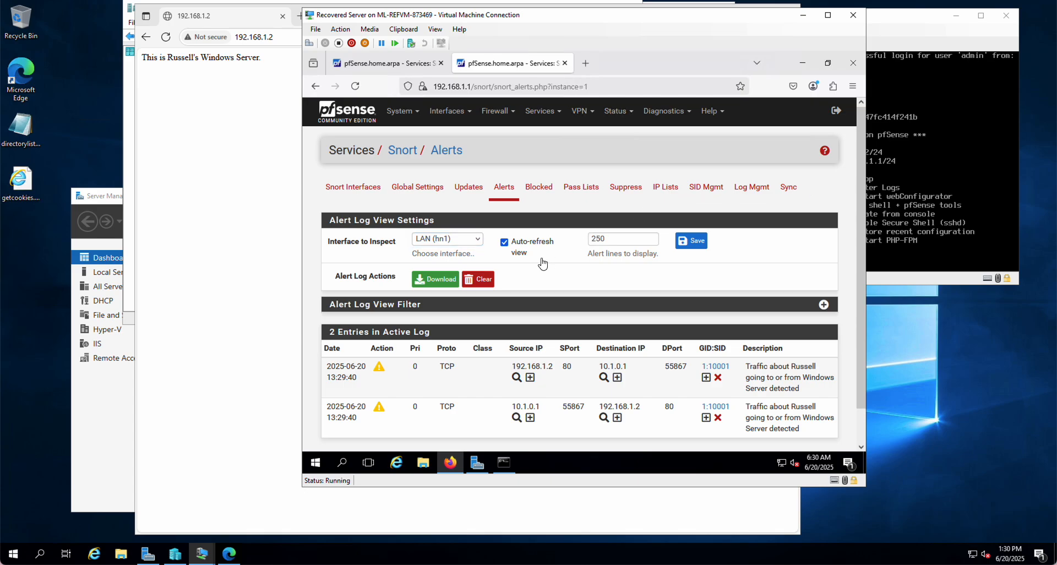
# Refresh the Snort alert log by inspecting WAN (hn0) and returning to LAN (hn1), and review the LAN alert entries
pyautogui.click(457, 239)
pyautogui.click(458, 249)
pyautogui.click(460, 238)
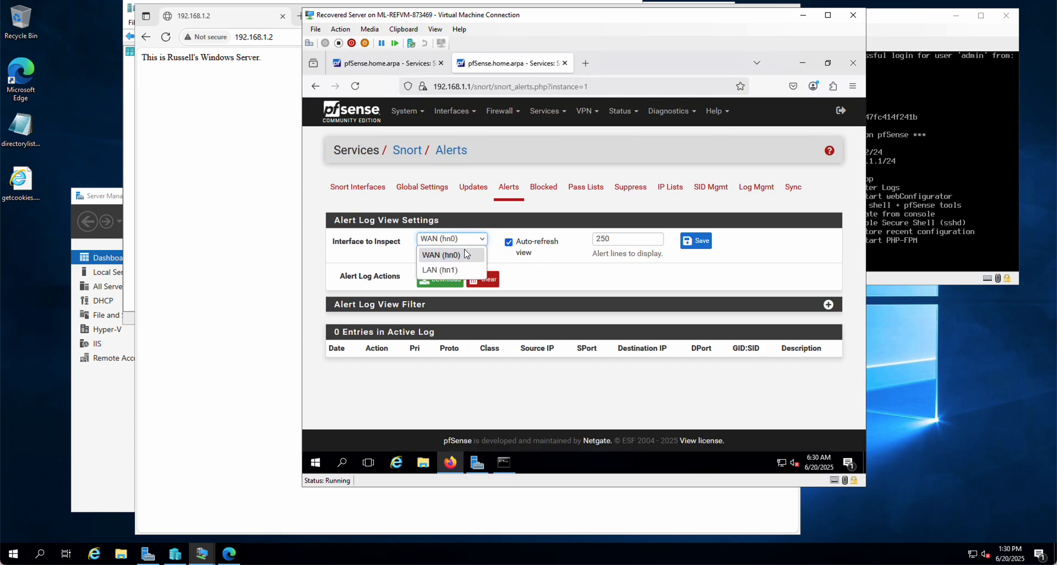
pyautogui.click(459, 270)
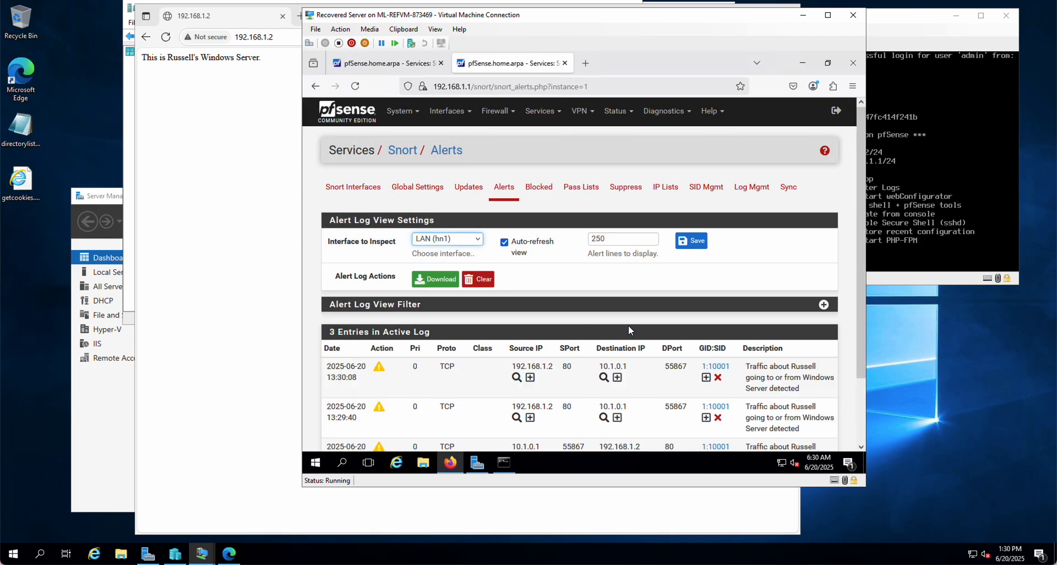
pyautogui.scroll(-2, 682, 360)
pyautogui.scroll(2, 681, 359)
pyautogui.scroll(-2, 679, 357)
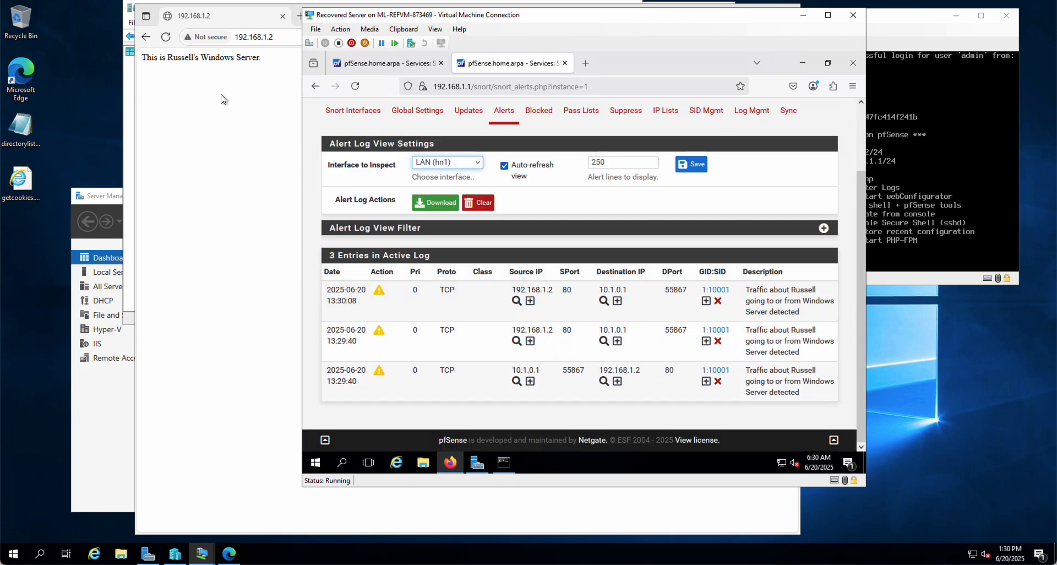
# Switch back to Microsoft Edge and open the 192.168.1.2 page address for editing
pyautogui.click(273, 51)
pyautogui.click(291, 37)
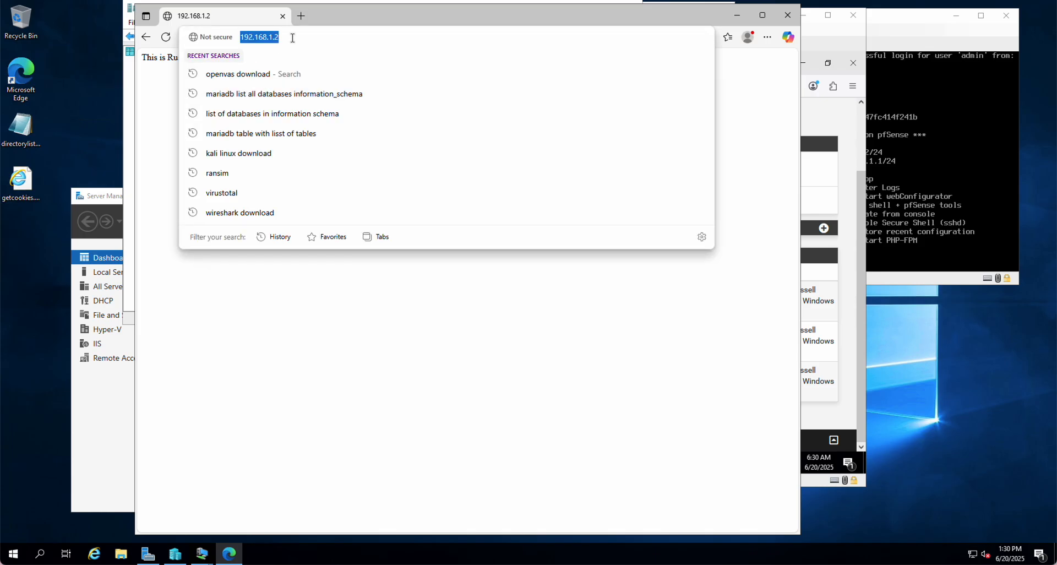
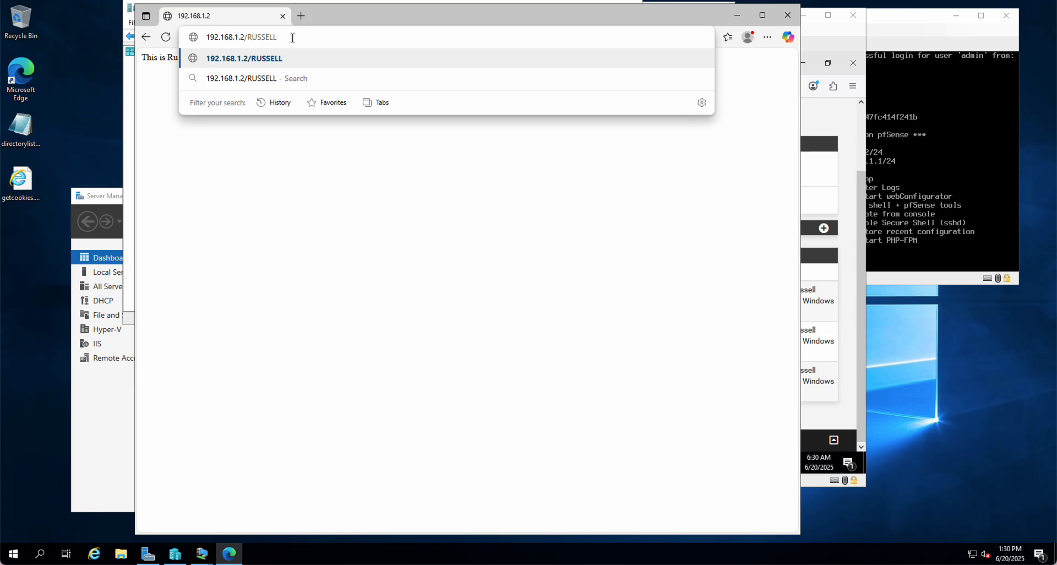
# Request the keyword-named .htm page from 192.168.1.2, and return to the virtual machine showing the Snort alerts
pyautogui.write('.htm')
pyautogui.press('Return')
pyautogui.click(846, 185)
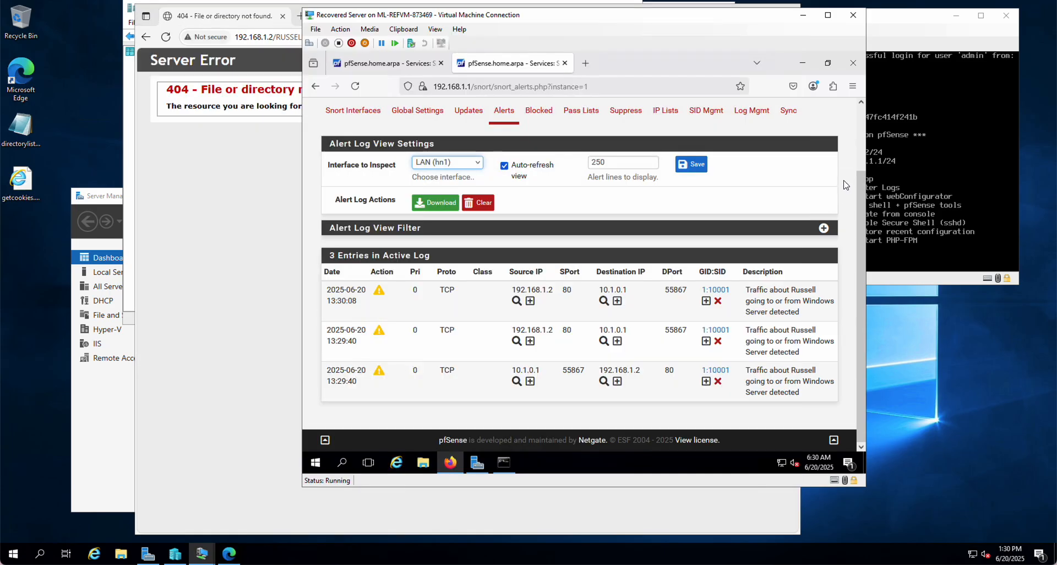
# Reload the LAN (hn1) alerts by inspecting WAN (hn0) and going back, and examine the entries for the new page request
pyautogui.click(476, 165)
pyautogui.click(456, 177)
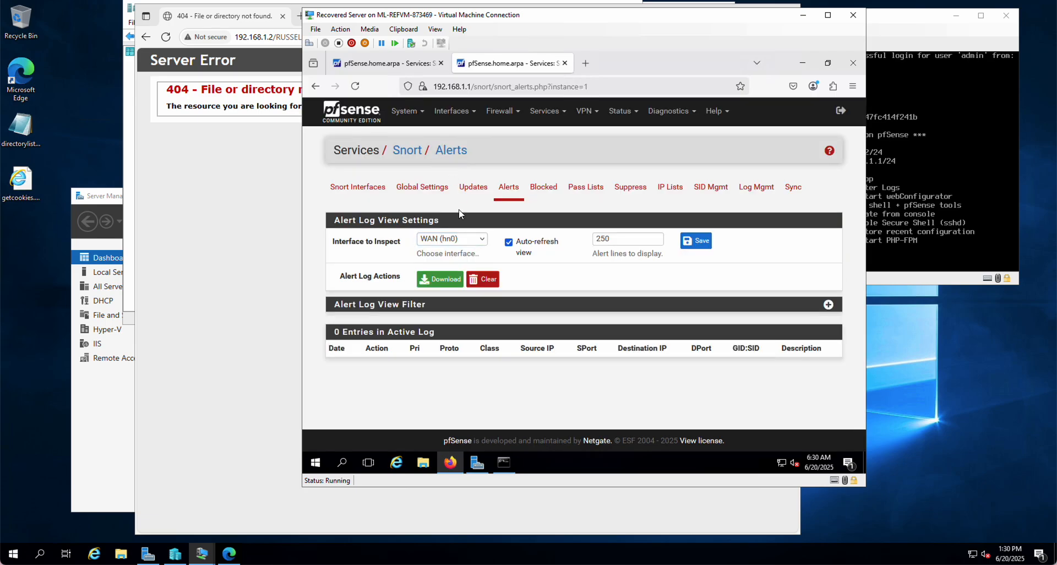
pyautogui.click(459, 239)
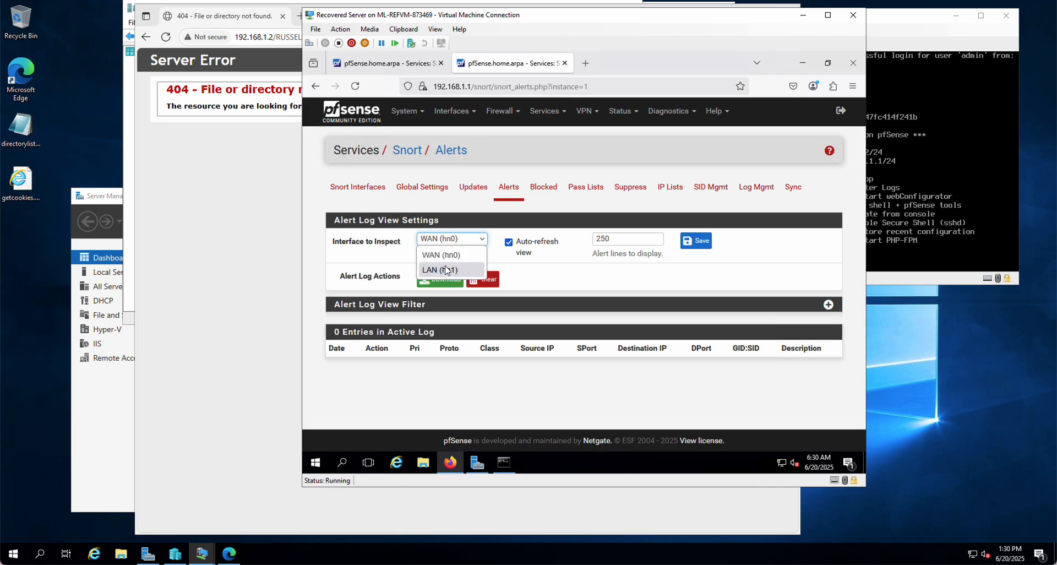
pyautogui.click(447, 270)
pyautogui.scroll(-2, 669, 404)
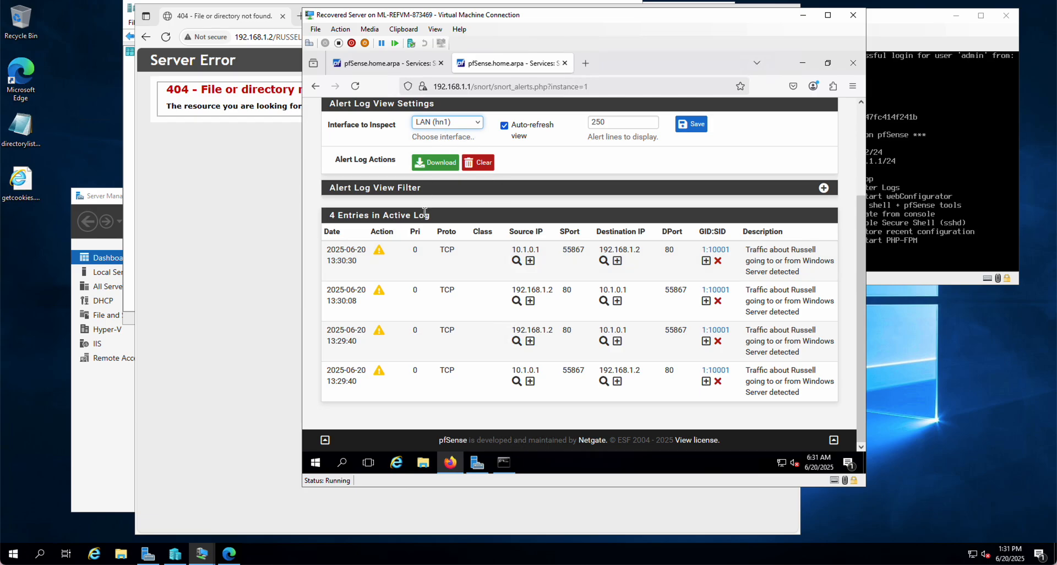
# Open the Snort rules of the WAN (hn0) interface and select the custom.rules category
pyautogui.click(394, 64)
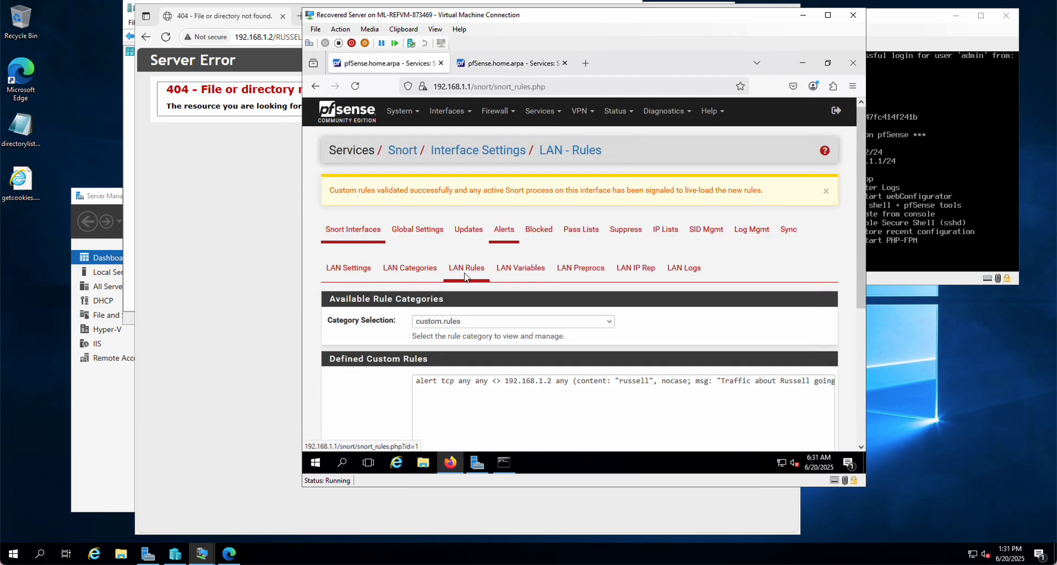
pyautogui.click(343, 231)
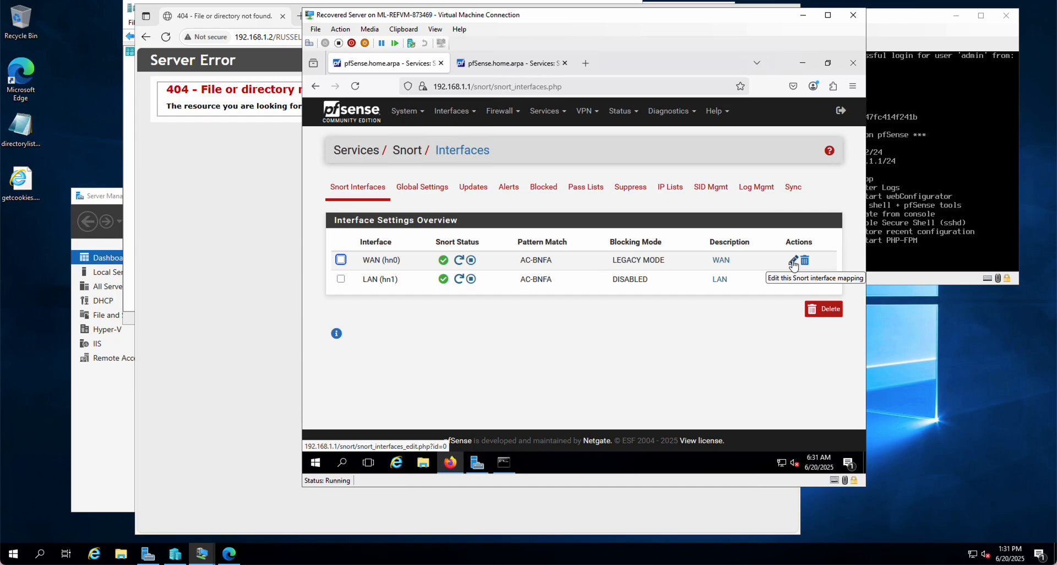
pyautogui.click(793, 261)
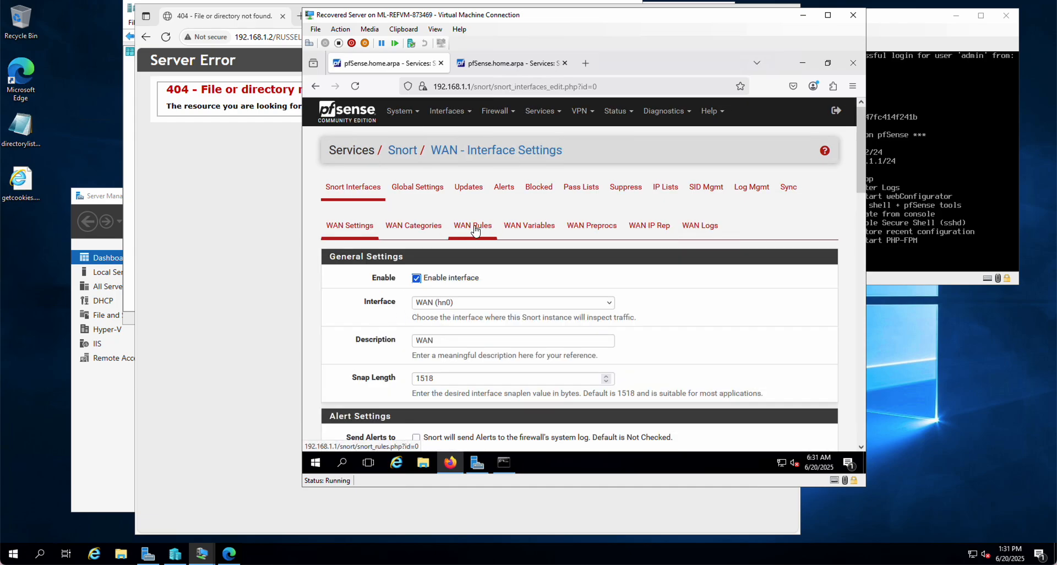
pyautogui.click(474, 226)
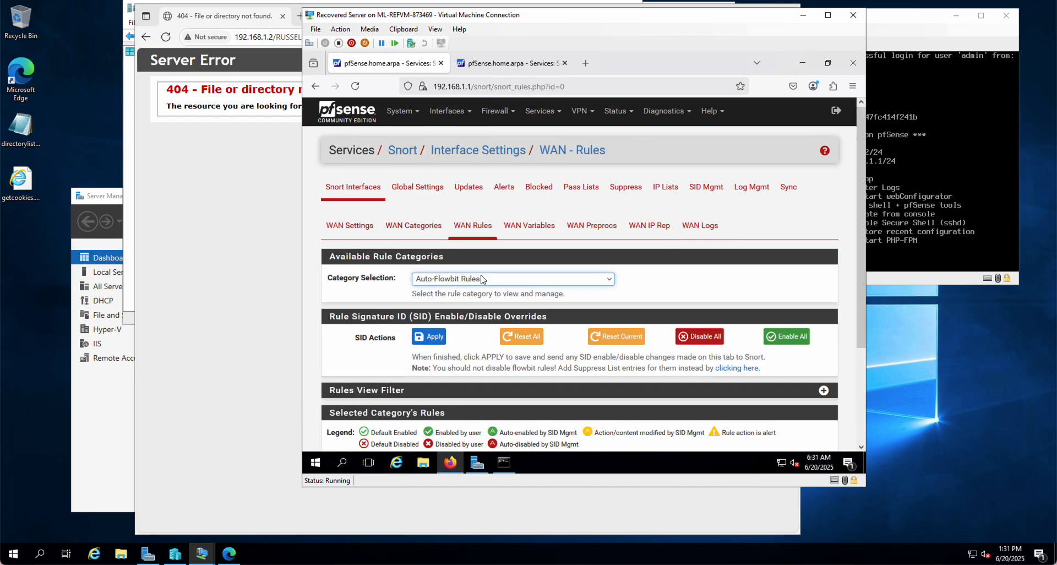
pyautogui.click(481, 279)
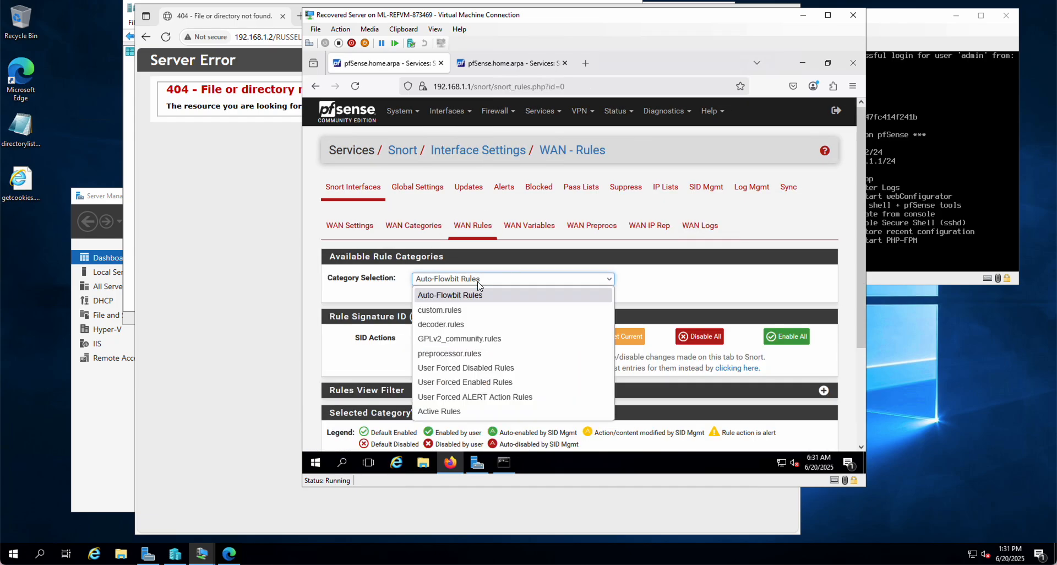
pyautogui.click(456, 310)
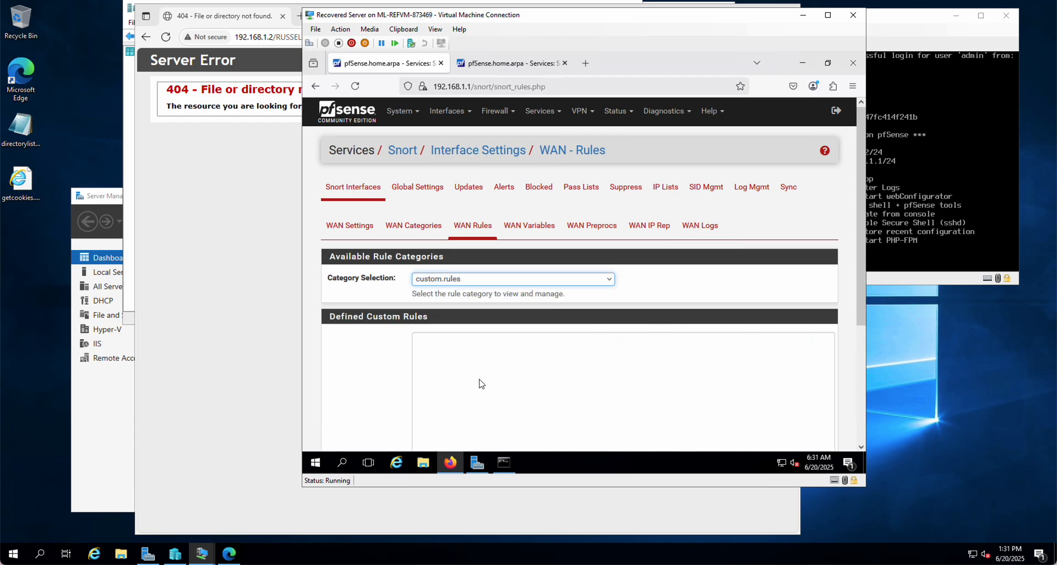
# Begin a WAN custom rule with the header "alert ip any any -> 216.92.30.104 any"
pyautogui.click(496, 341)
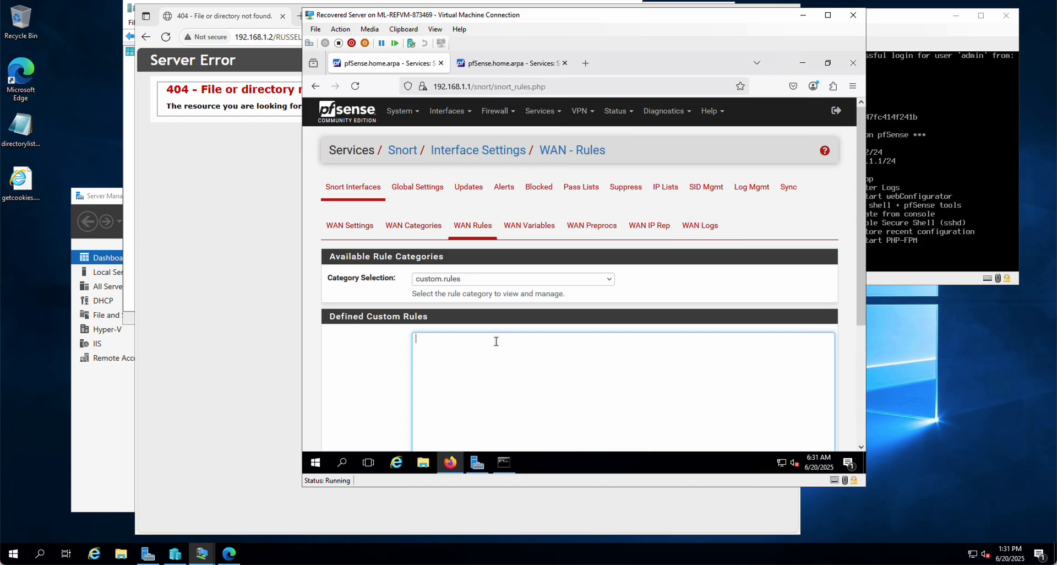
pyautogui.write('alert ip any any')
pyautogui.write('> 216.92.30.104 any')
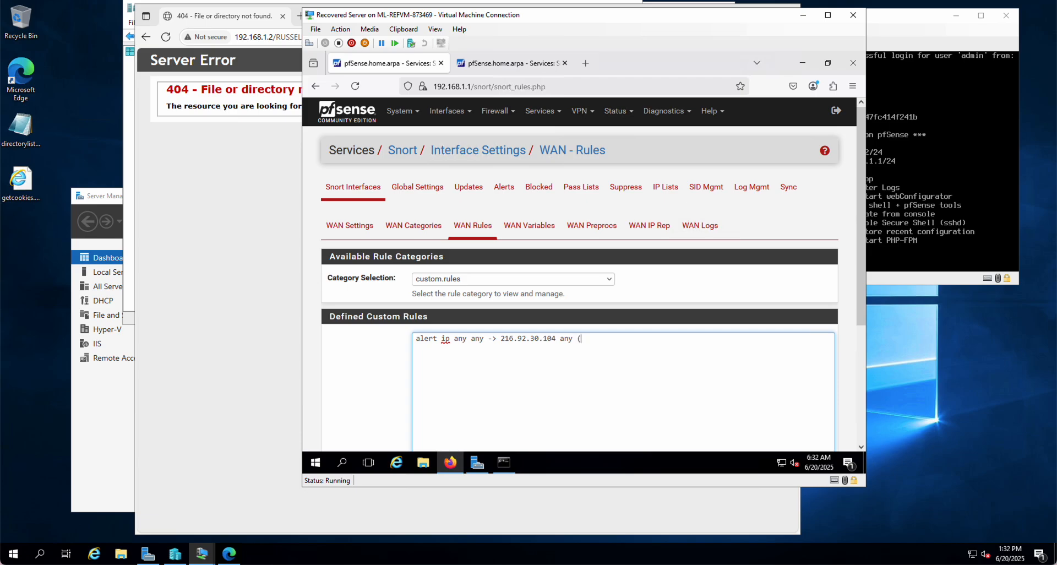
pyautogui.write(' (msg:')
# Complete the WAN rule with the options (msg: "IP traffic to 216.92.30.104 detected"; sid:10002;)
pyautogui.press('BackSpace')
pyautogui.write('"IP traffic to 216.92.30.104')
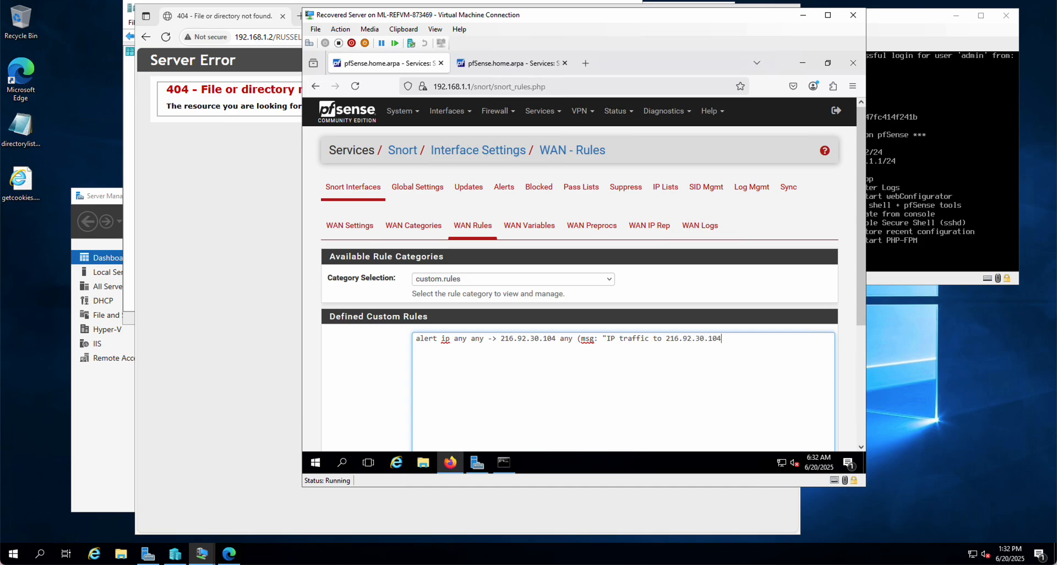
pyautogui.write(' detected"; sid:10002;)')
# Load girlsgeekout.org in a new browser tab
pyautogui.click(586, 63)
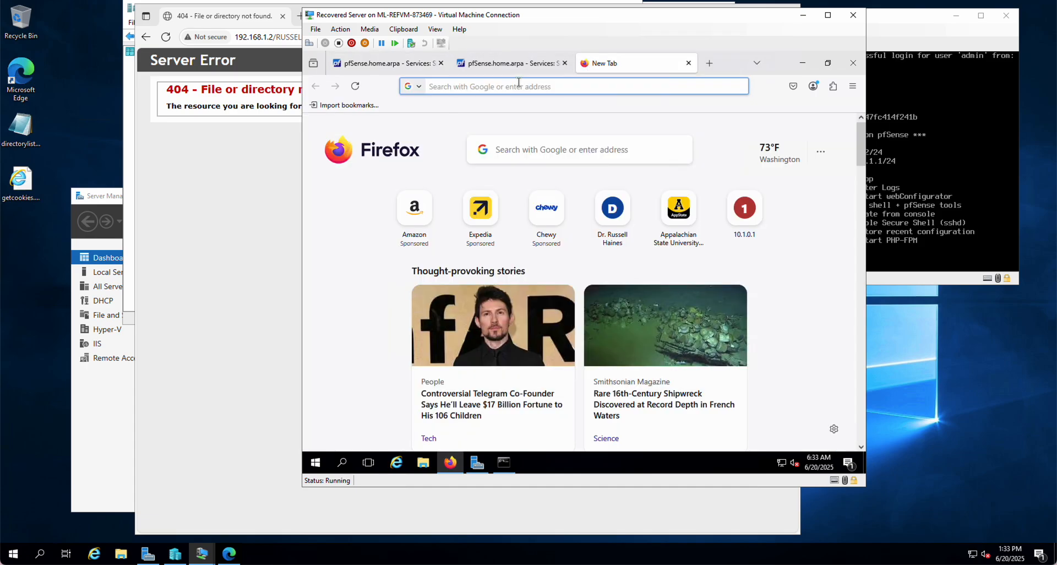
pyautogui.write('girls')
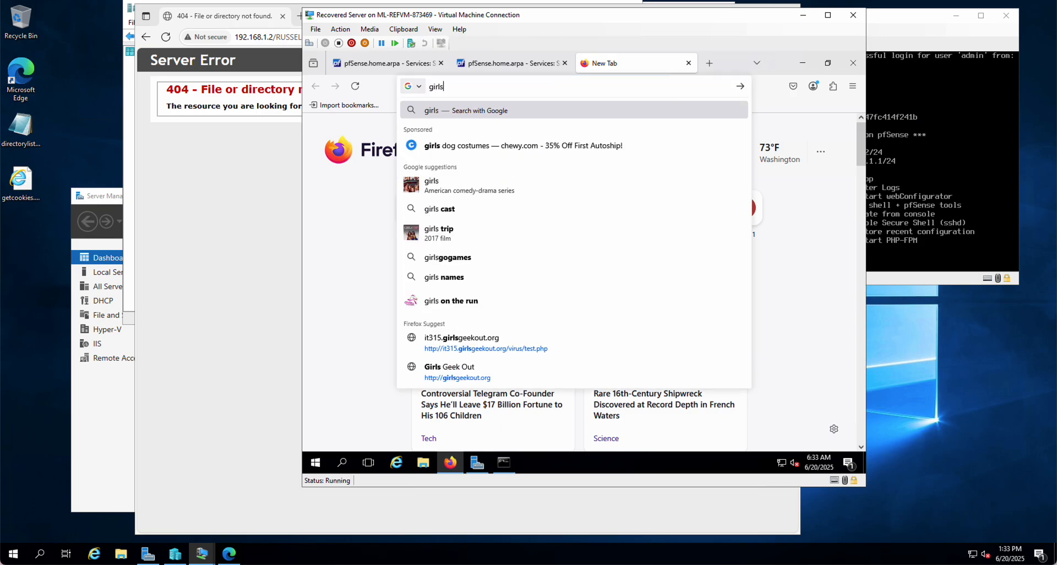
pyautogui.write('geekout')
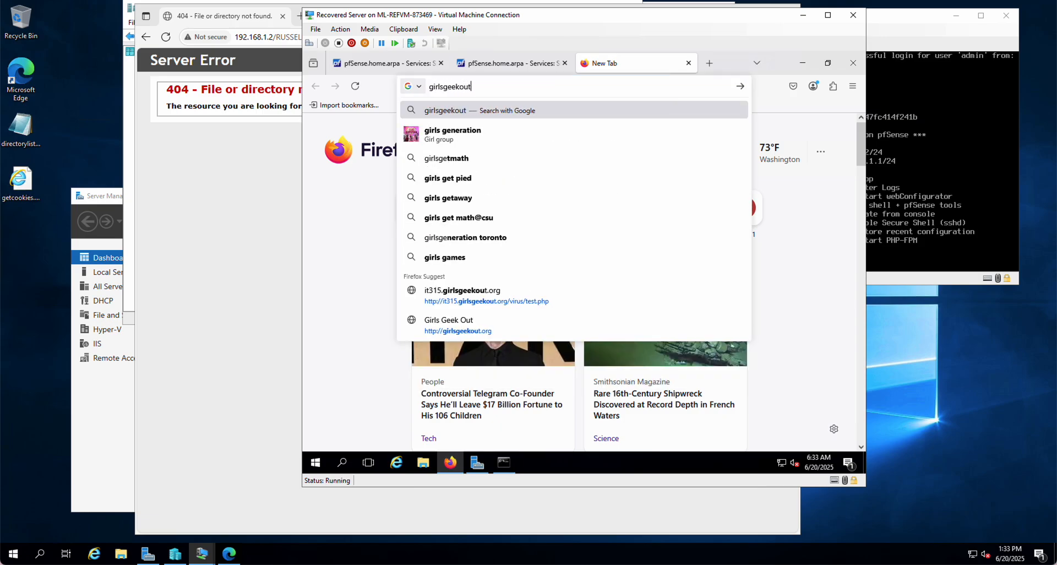
pyautogui.write('.org')
pyautogui.press('Return')
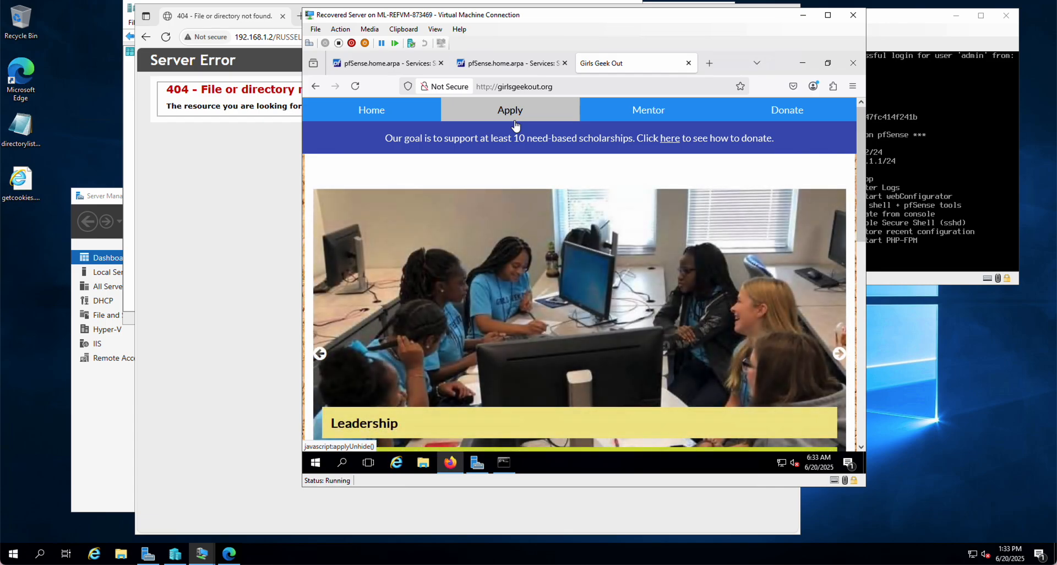
# Return to the WAN rules page and save the custom rule for 216.92.30.104
pyautogui.click(472, 66)
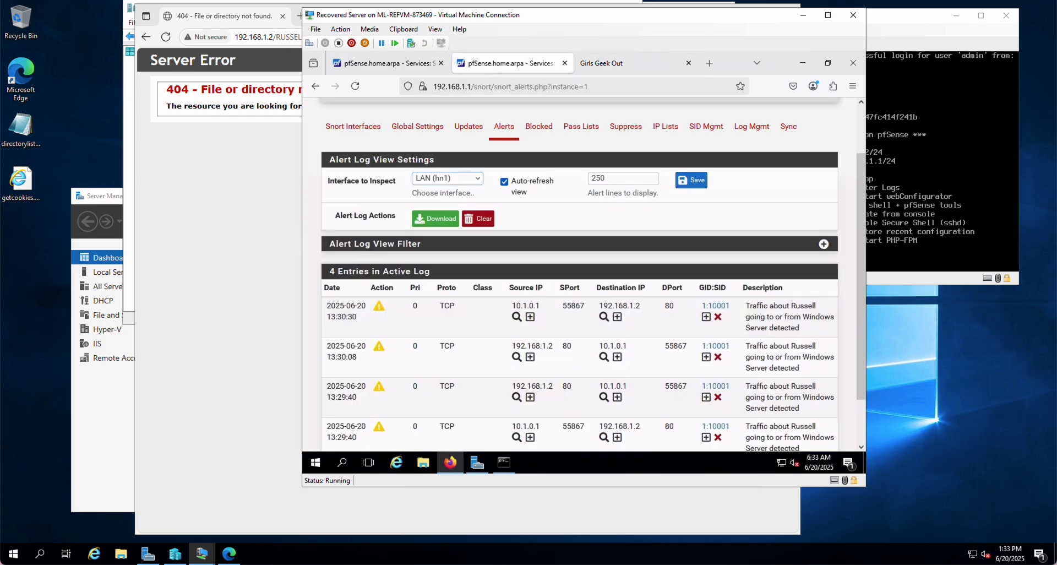
pyautogui.click(389, 62)
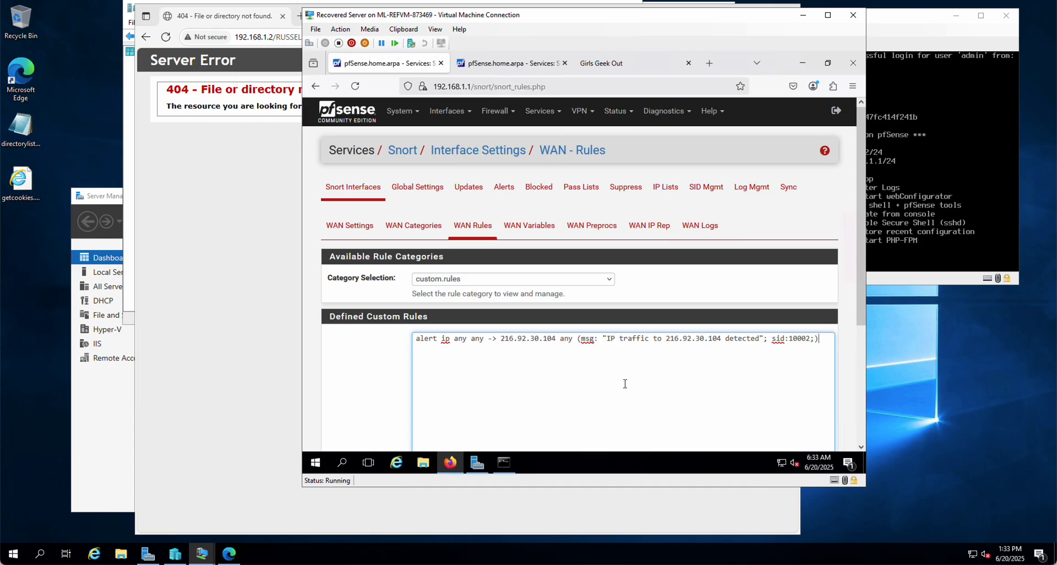
pyautogui.scroll(-1, 388, 385)
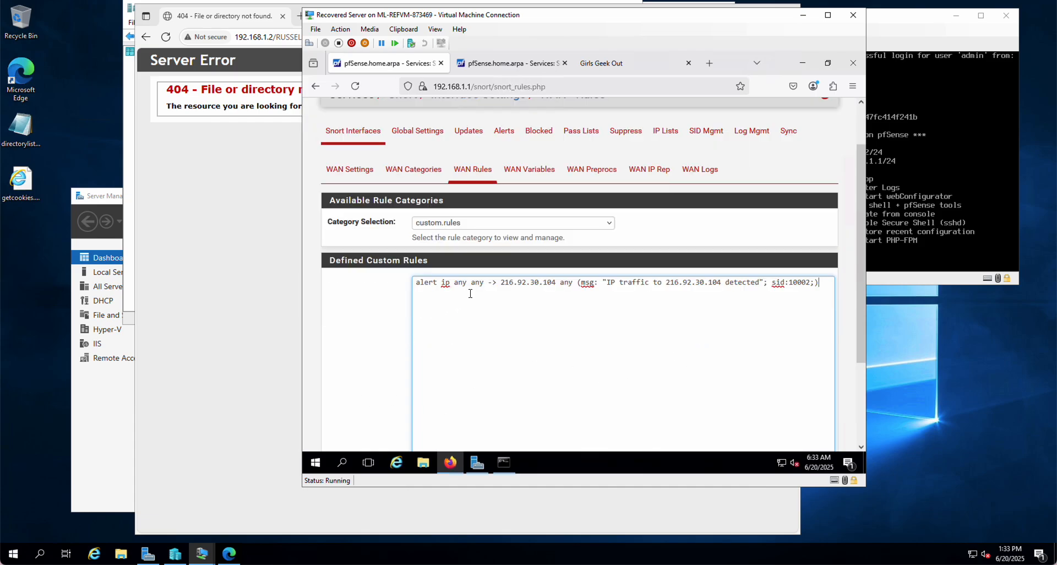
pyautogui.scroll(-2, 413, 353)
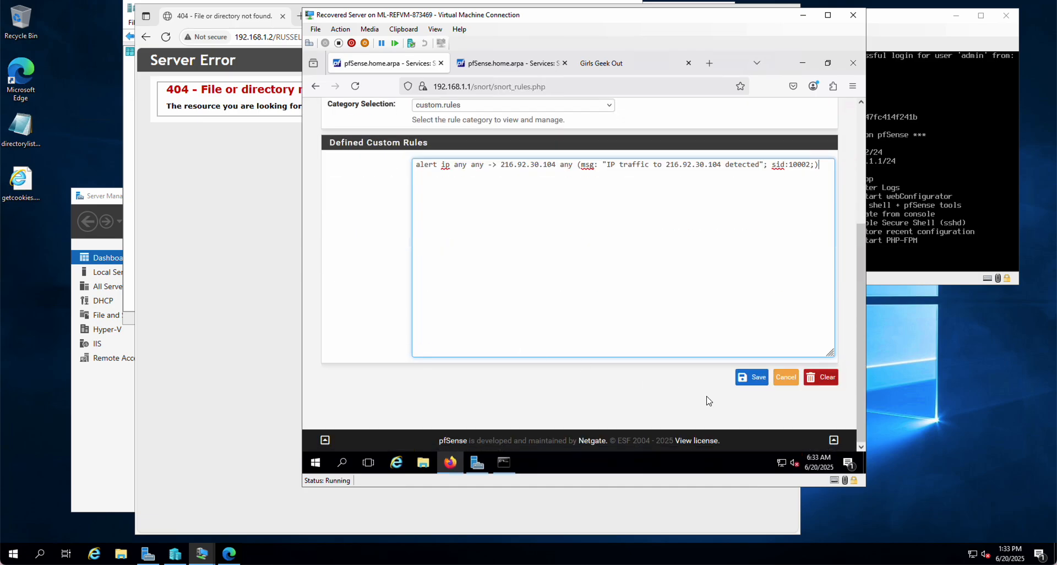
pyautogui.click(751, 385)
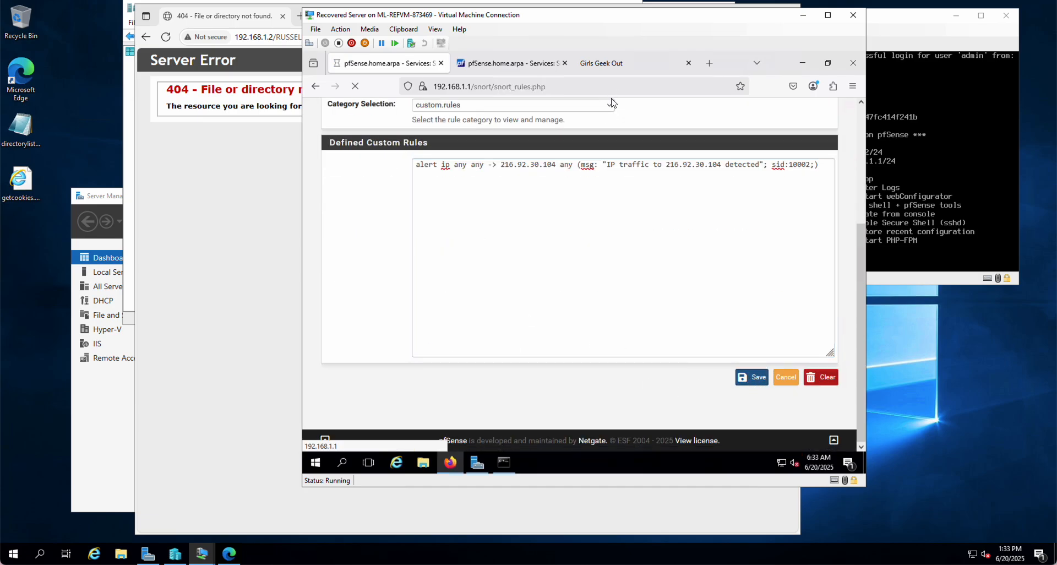
# Reload the Girls Geek Out page to generate traffic, and go back to the WAN rules page
pyautogui.click(614, 74)
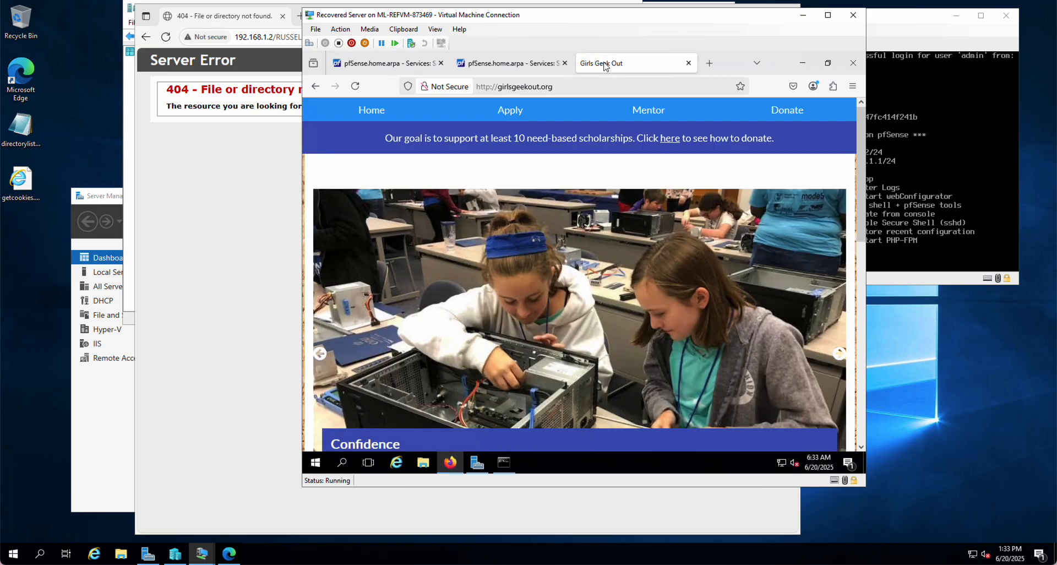
pyautogui.click(355, 87)
pyautogui.click(398, 63)
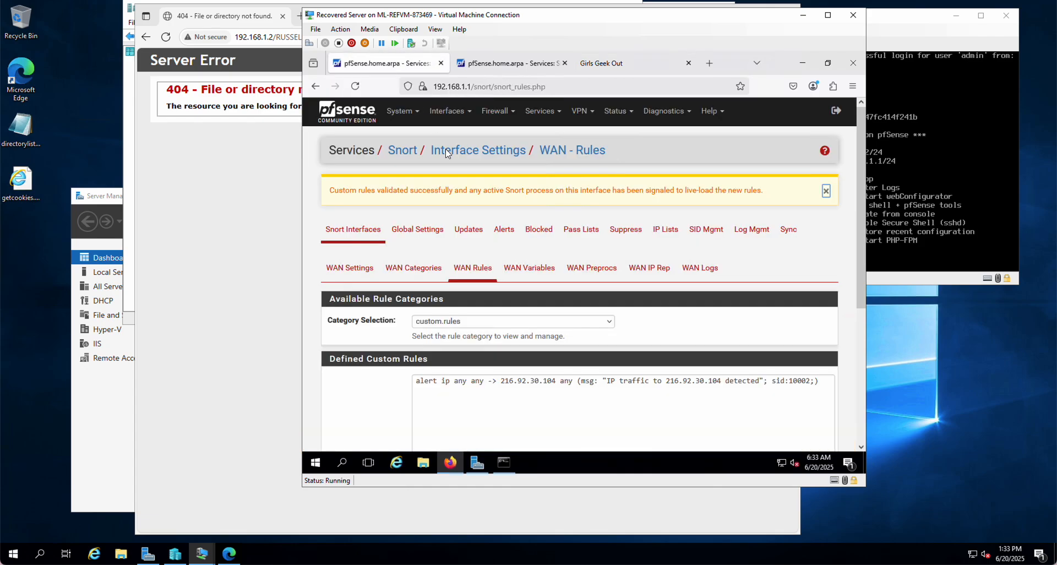
# Switch the Snort alert log to the WAN (hn0) interface to examine alerts from the new rule
pyautogui.click(495, 62)
pyautogui.click(454, 179)
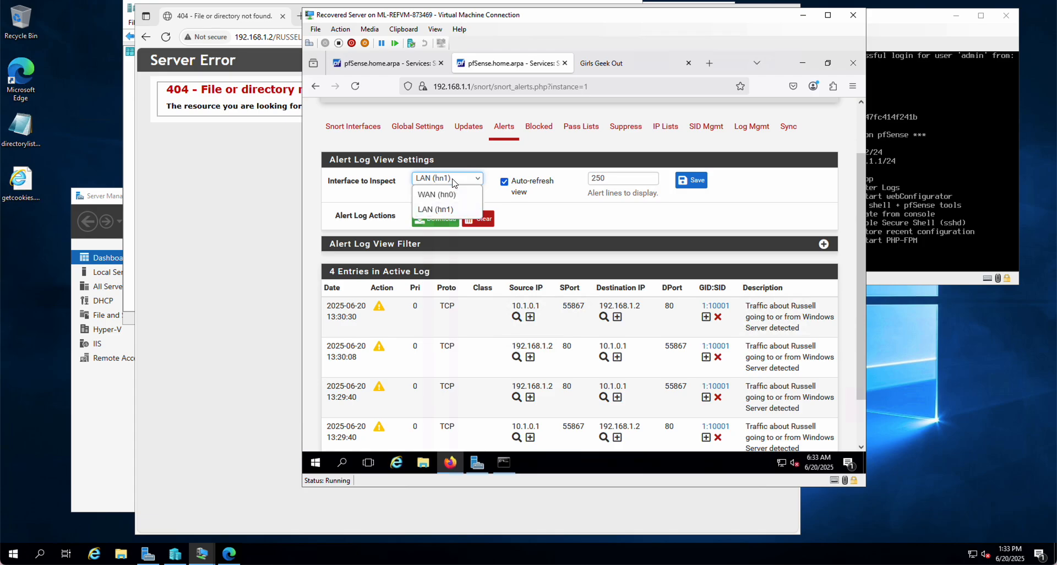
pyautogui.click(447, 194)
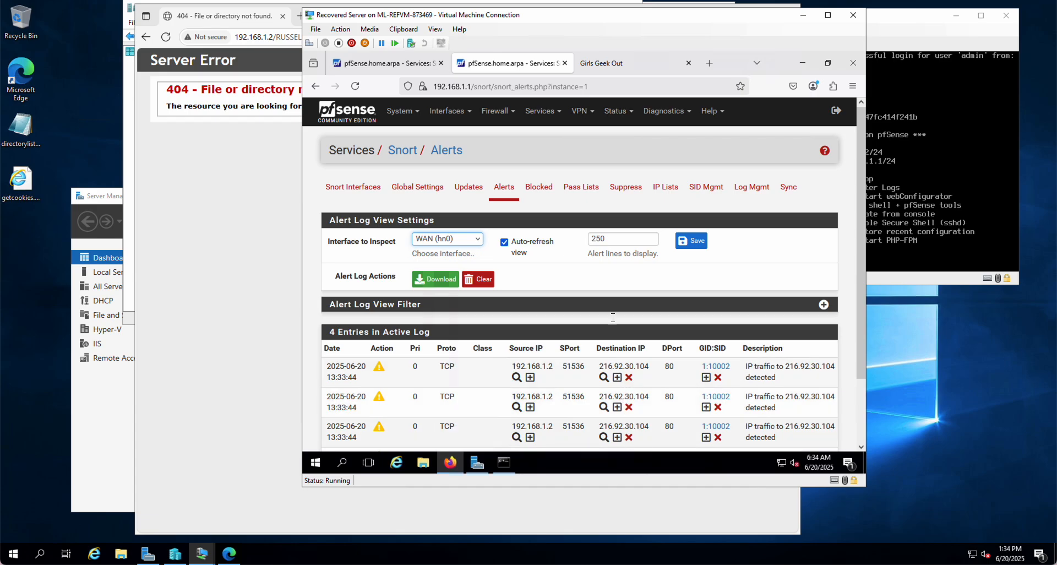
# Remove destination host 216.92.30.104 from the Blocked Hosts table and review the WAN alert entries
pyautogui.moveTo(619, 52)
pyautogui.click(629, 378)
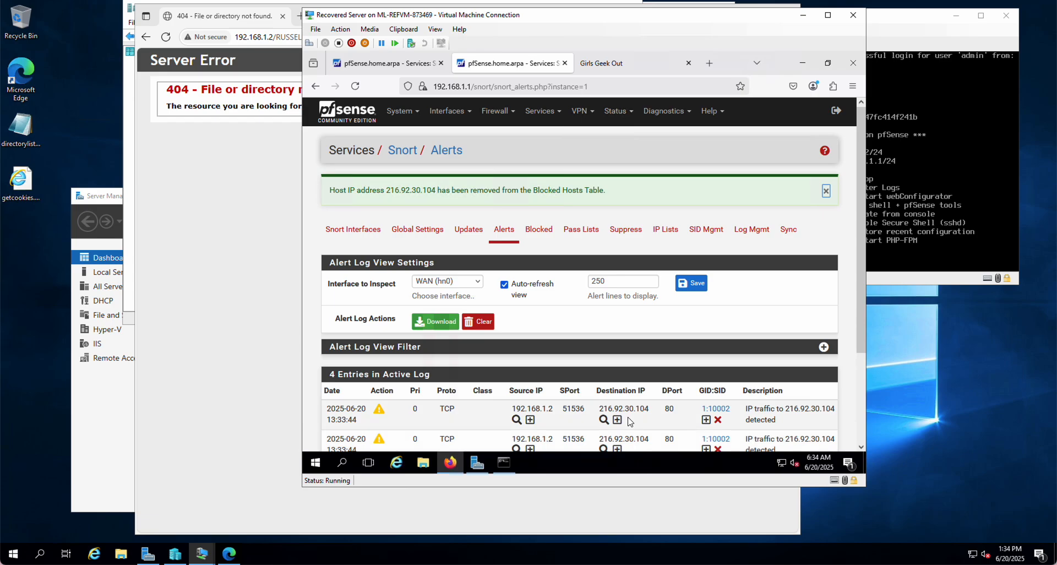
pyautogui.scroll(-3, 630, 421)
pyautogui.scroll(3, 630, 422)
pyautogui.scroll(-3, 709, 329)
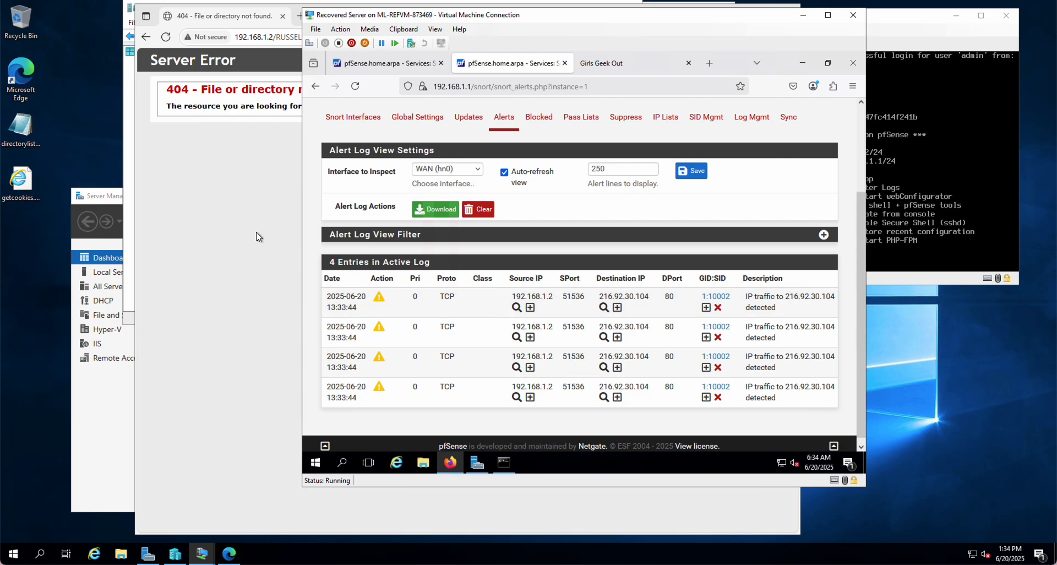
# Switch to the kali-linux virtual machine and unlock its session by entering the account password
pyautogui.moveTo(203, 555)
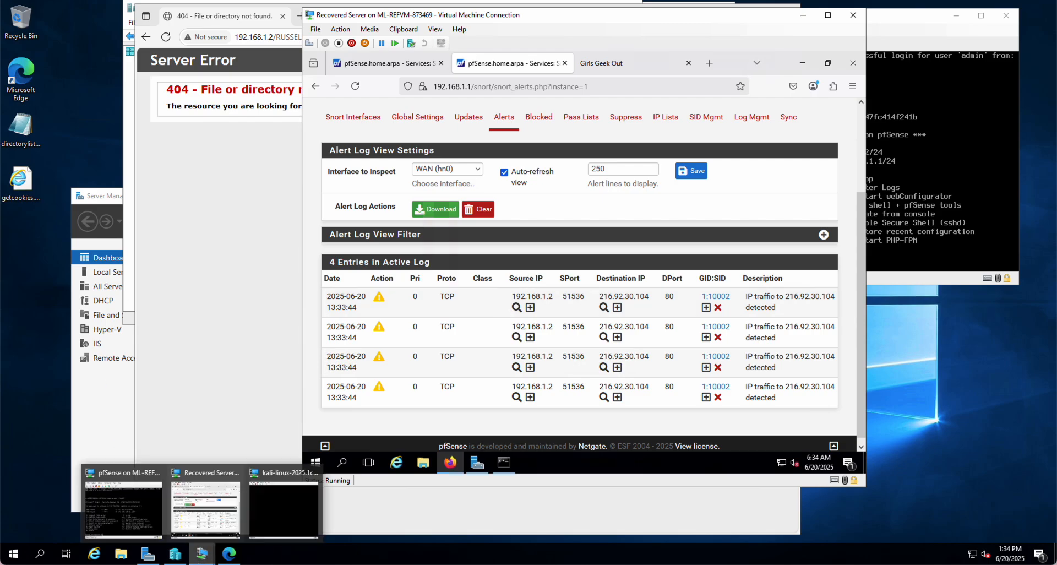
pyautogui.click(278, 516)
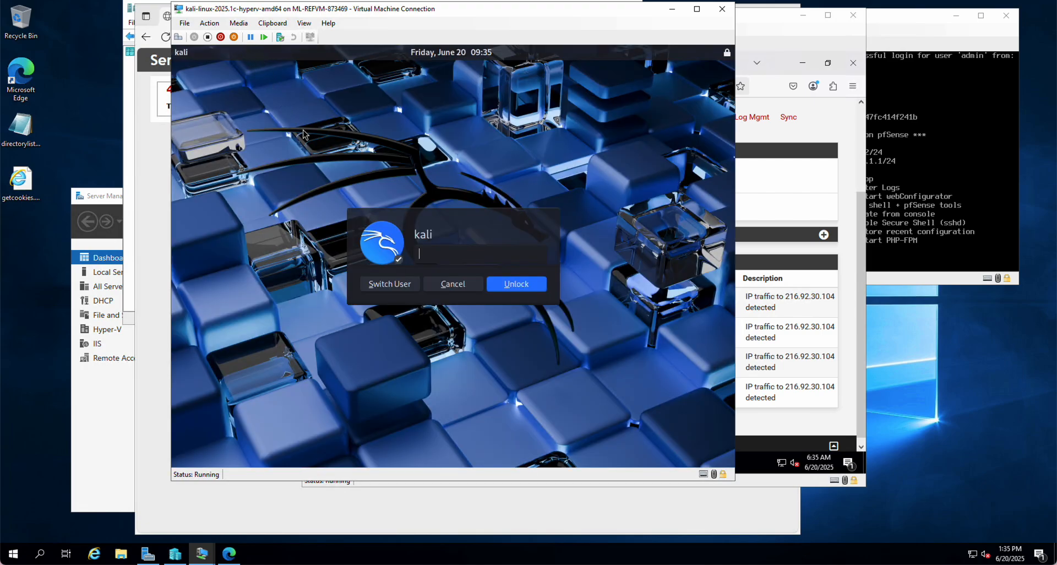
pyautogui.write('kali')
pyautogui.press('Return')
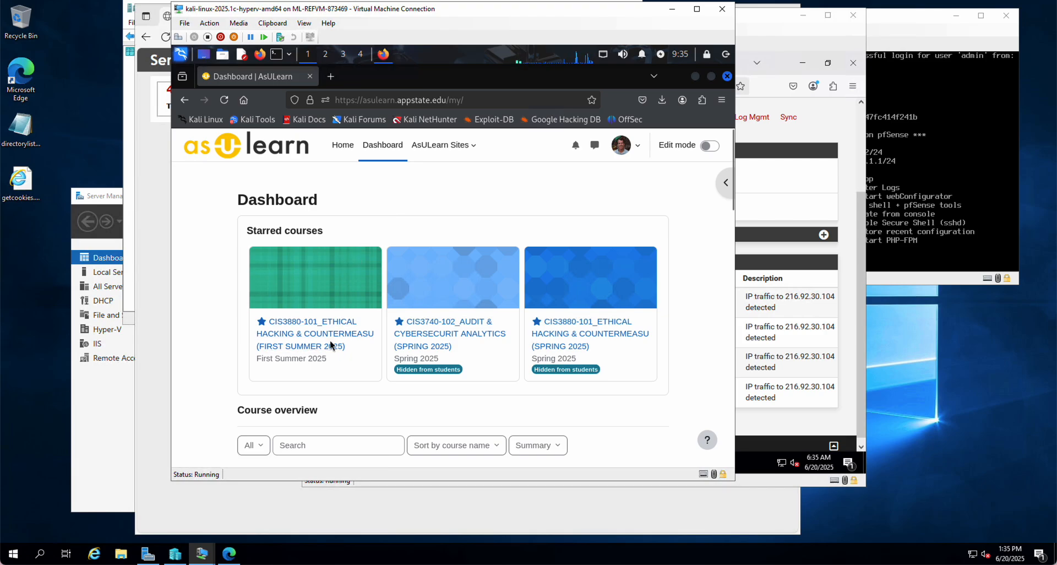
# Open the Network Traffic Analysis assignment in the CIS3880-101 First Summer 2025 course and go to its attached capture files
pyautogui.click(294, 335)
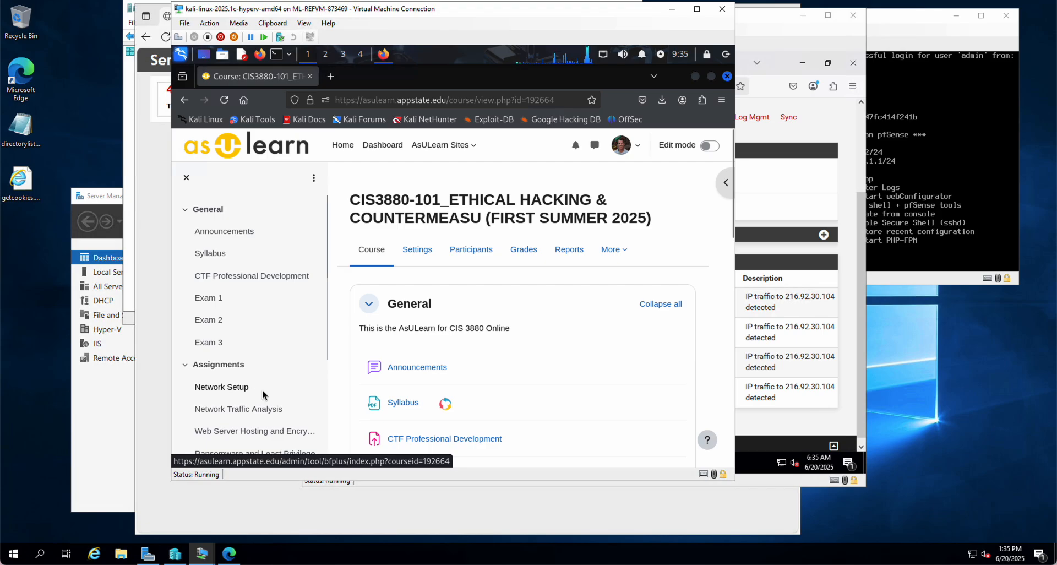
pyautogui.click(259, 409)
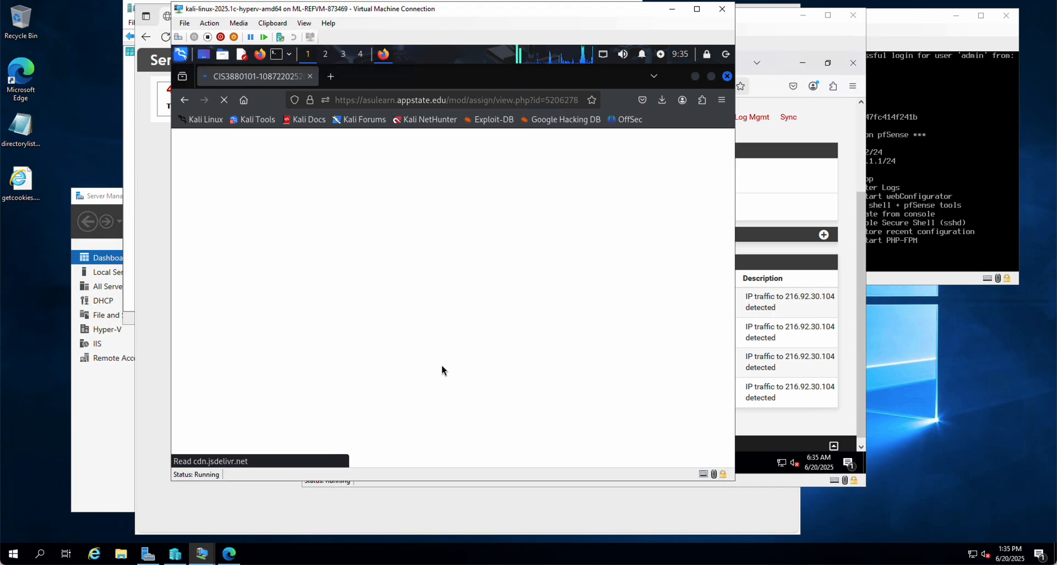
pyautogui.scroll(-15, 441, 363)
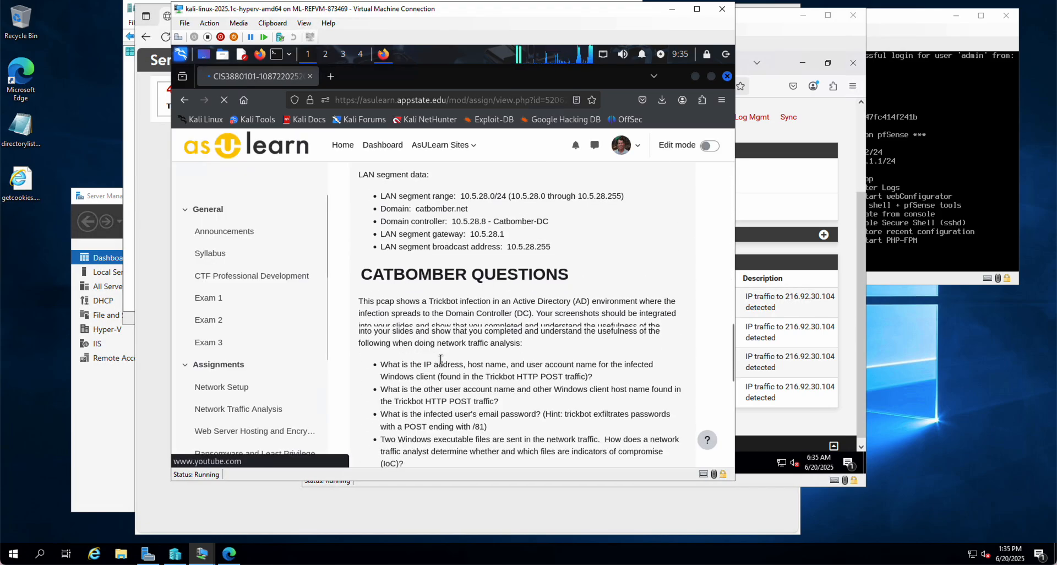
pyautogui.scroll(-8, 441, 360)
pyautogui.scroll(4, 446, 366)
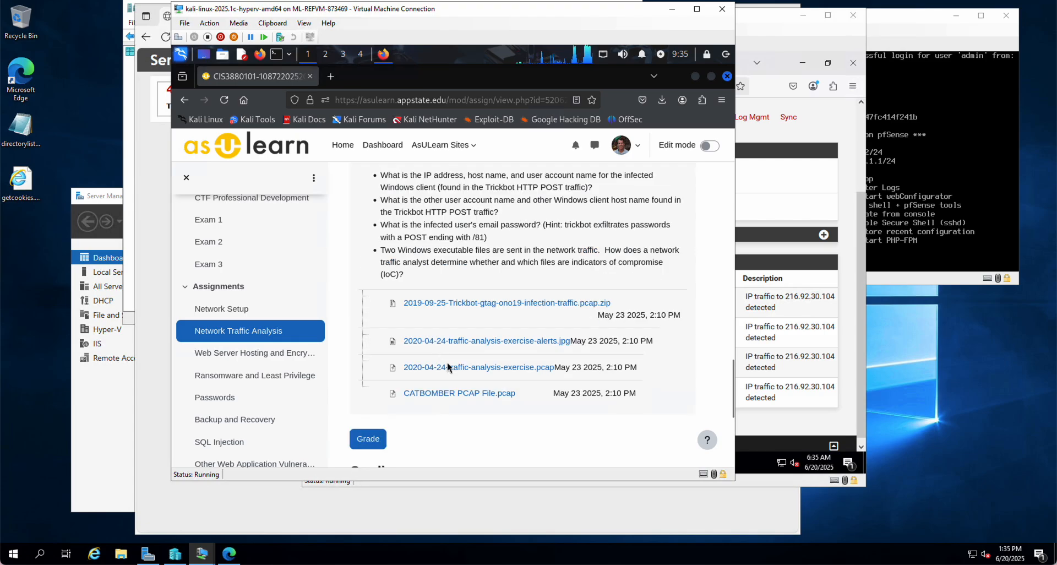
# Download CATBOMBER PCAP File.pcap from the assignment's attachments and open it from the Downloads folder in Wireshark
pyautogui.click(487, 396)
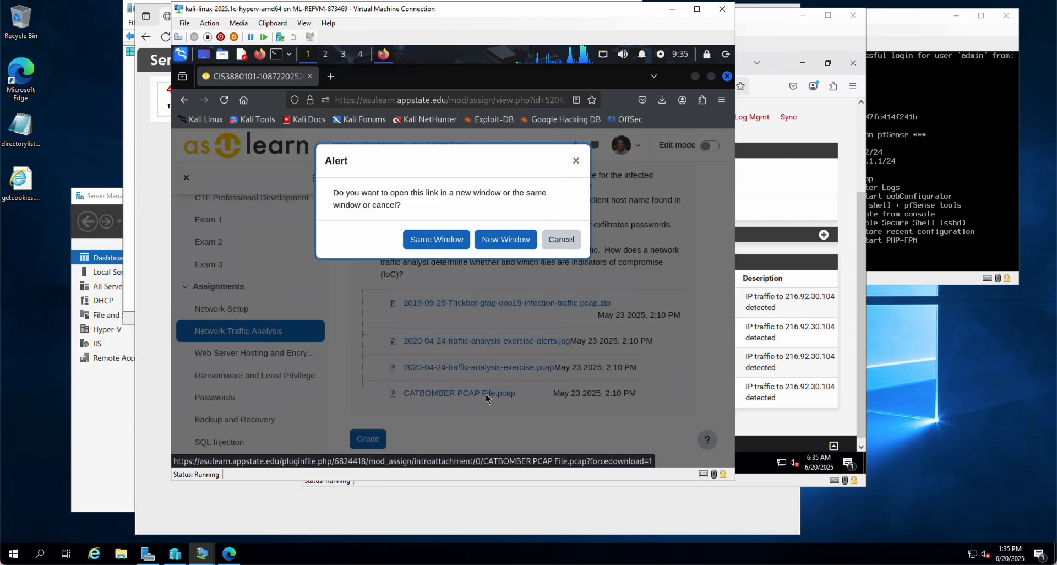
pyautogui.click(439, 242)
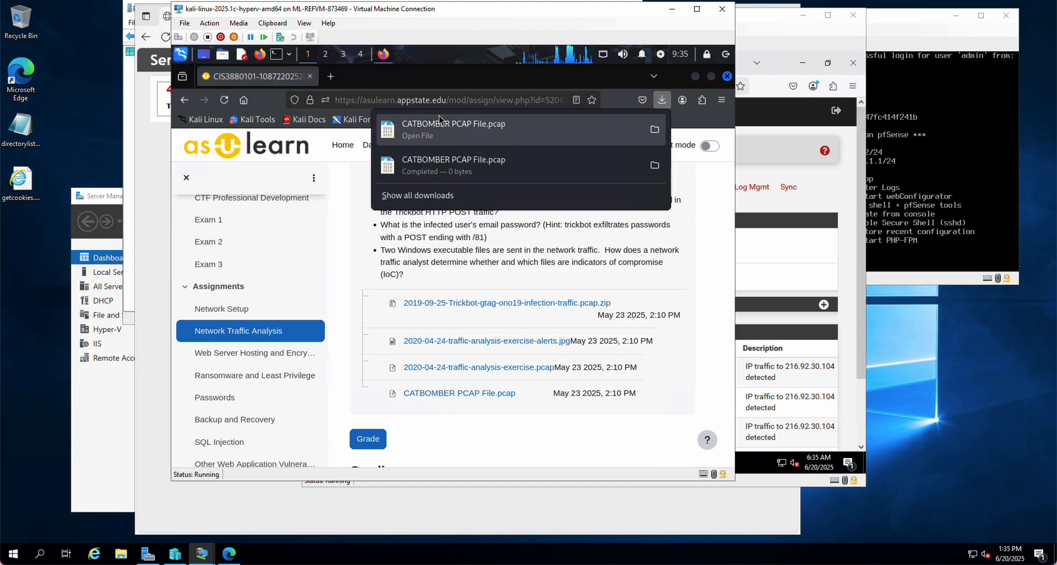
pyautogui.click(655, 130)
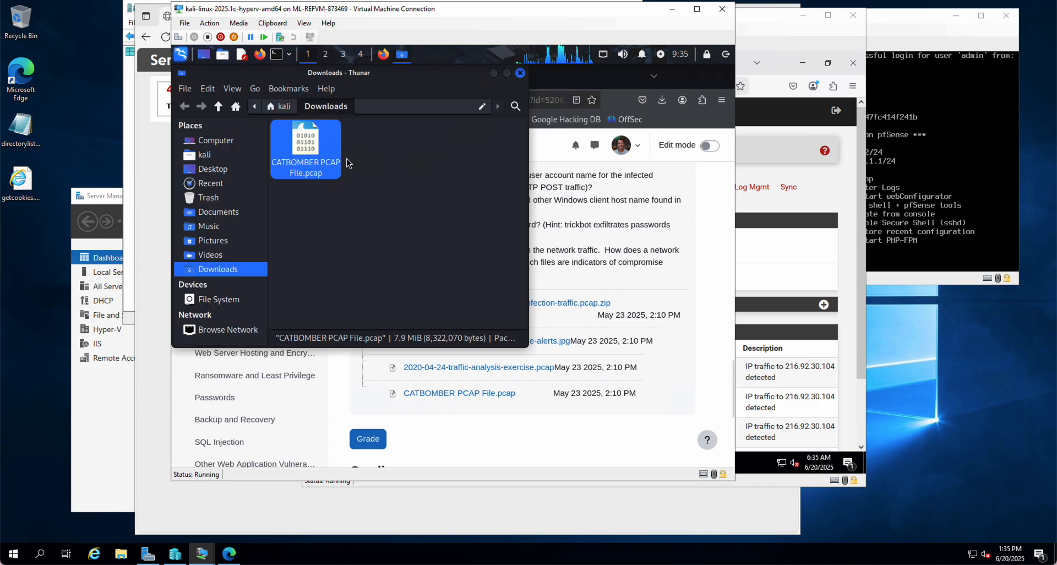
pyautogui.rightClick(312, 149)
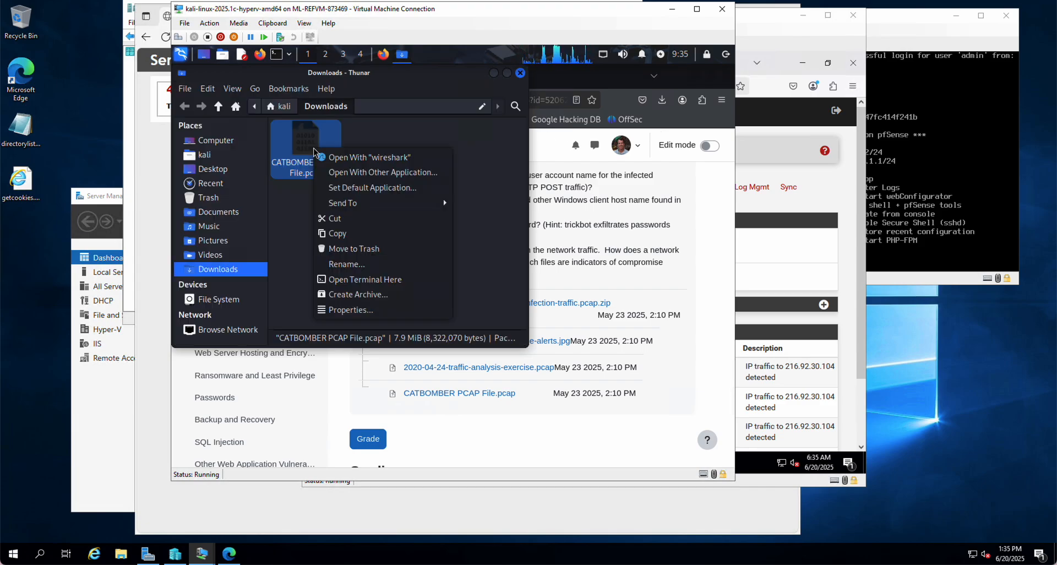
pyautogui.click(361, 159)
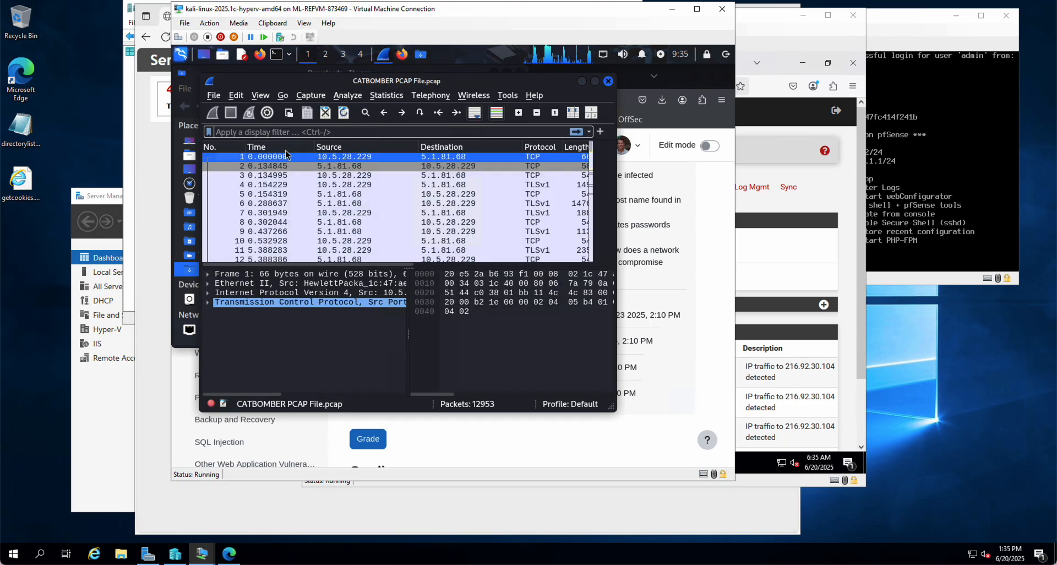
# Export the HTTP object cursor.png (packet 9771) from the capture into the Downloads folder, then close Wireshark
pyautogui.click(212, 95)
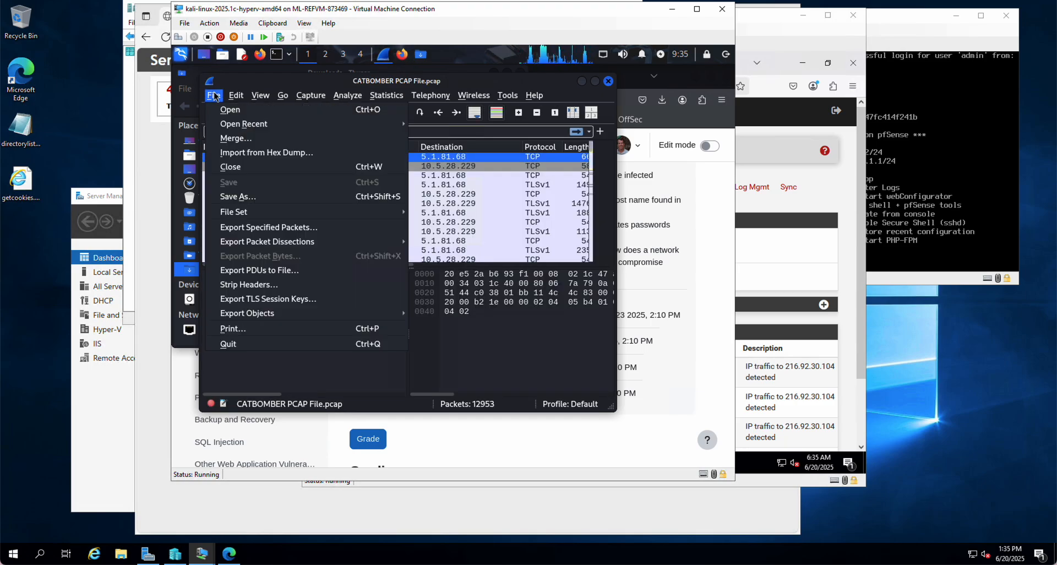
pyautogui.moveTo(227, 126)
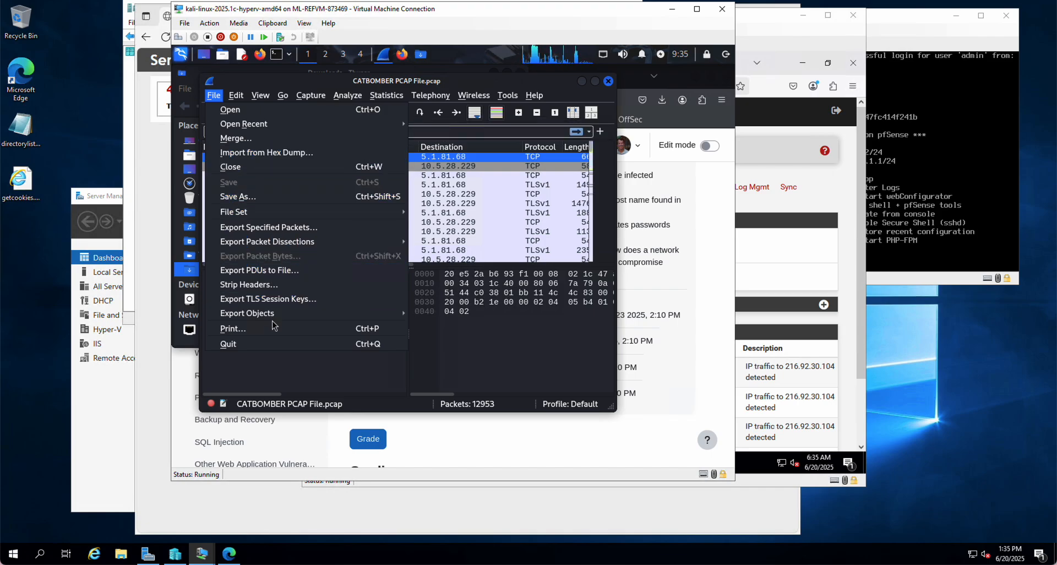
pyautogui.moveTo(272, 318)
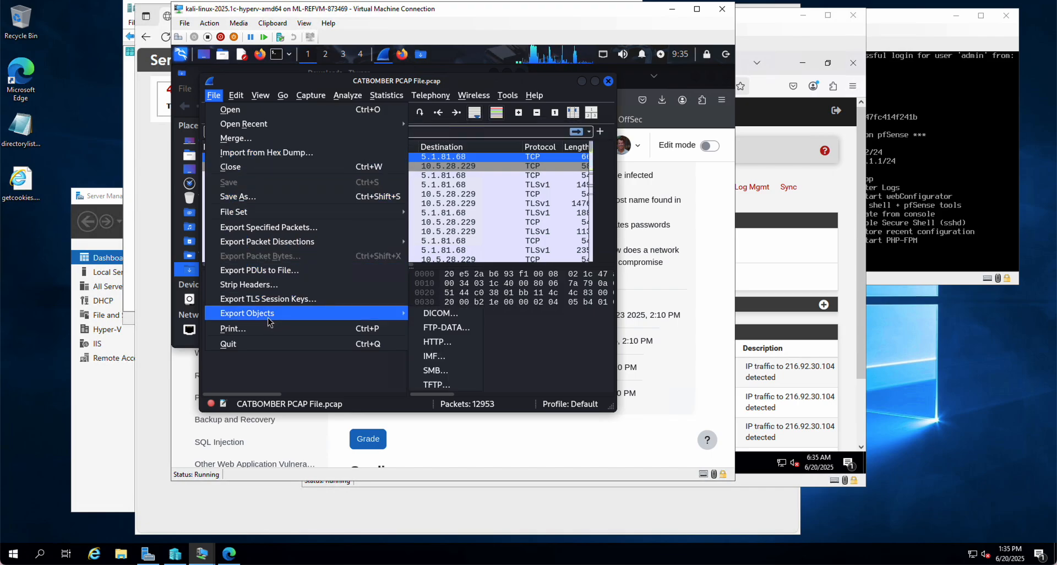
pyautogui.click(452, 344)
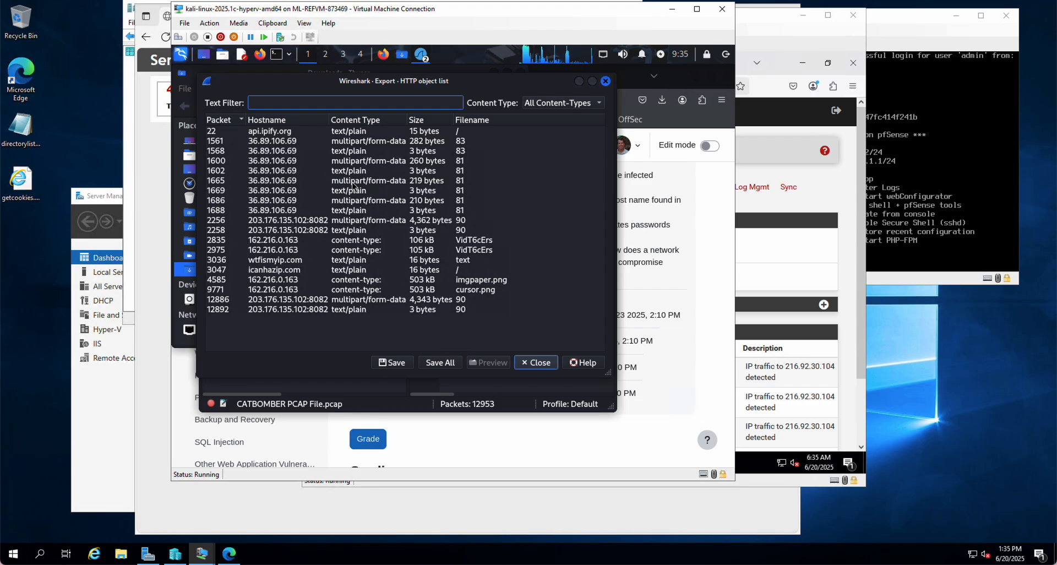
pyautogui.click(476, 290)
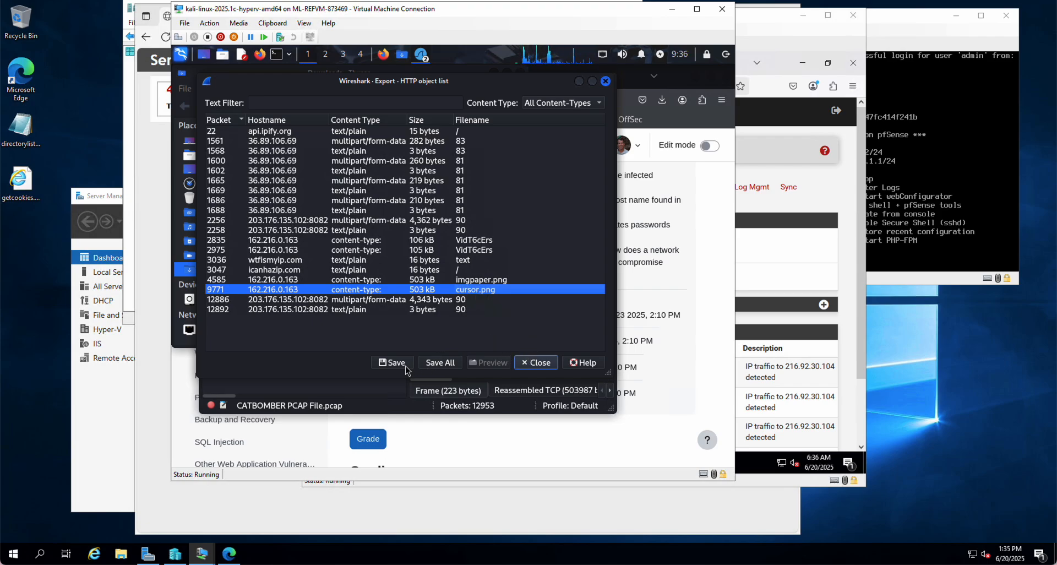
pyautogui.click(389, 365)
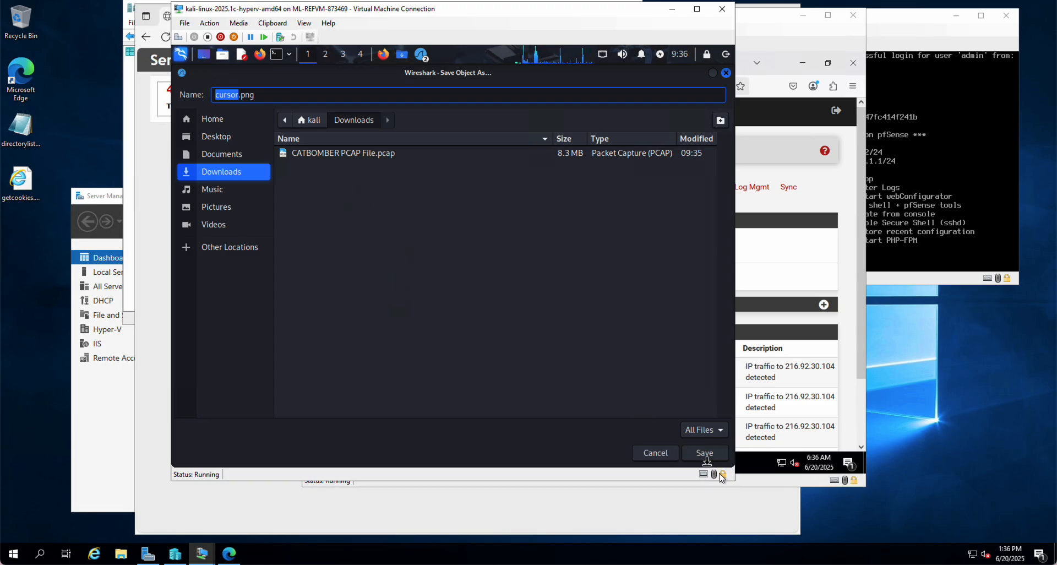
pyautogui.click(706, 454)
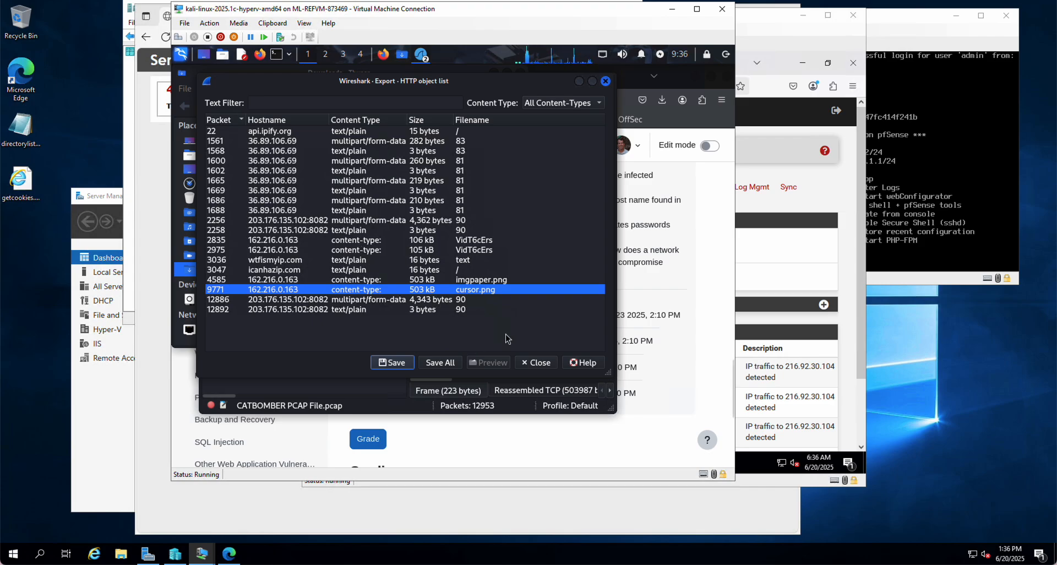
pyautogui.click(539, 362)
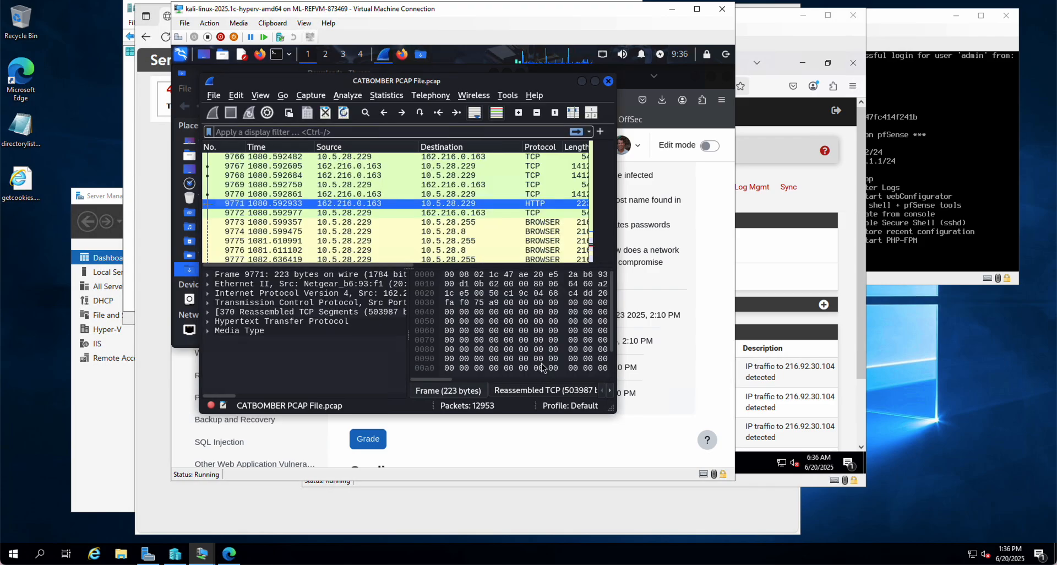
pyautogui.click(609, 82)
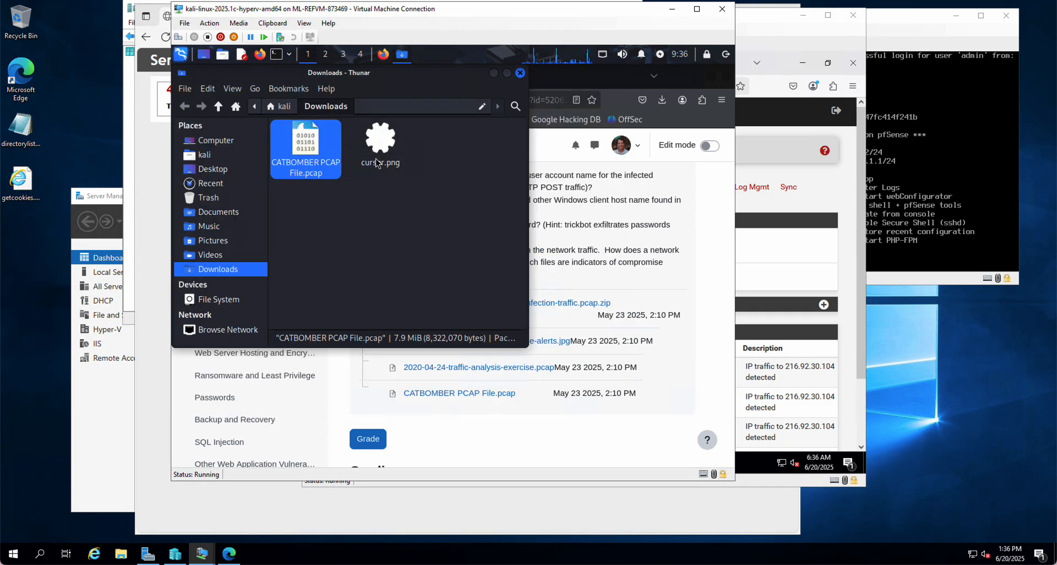
# Reopen Kali's Downloads folder containing the exported file and reposition its window over the assignment page
pyautogui.moveTo(342, 73); pyautogui.dragTo(489, 130)
pyautogui.click(668, 130)
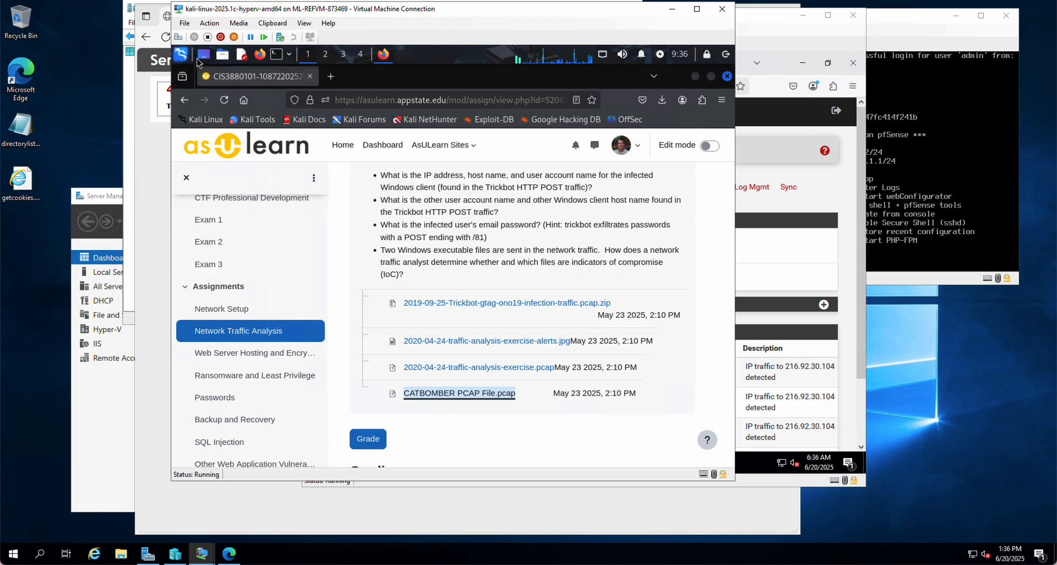
pyautogui.click(223, 55)
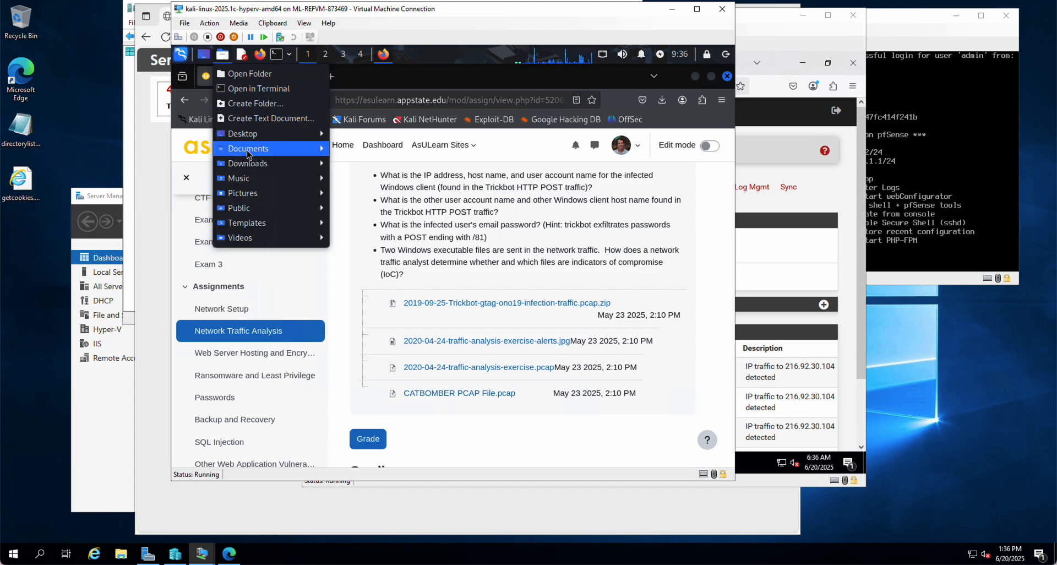
pyautogui.moveTo(256, 165)
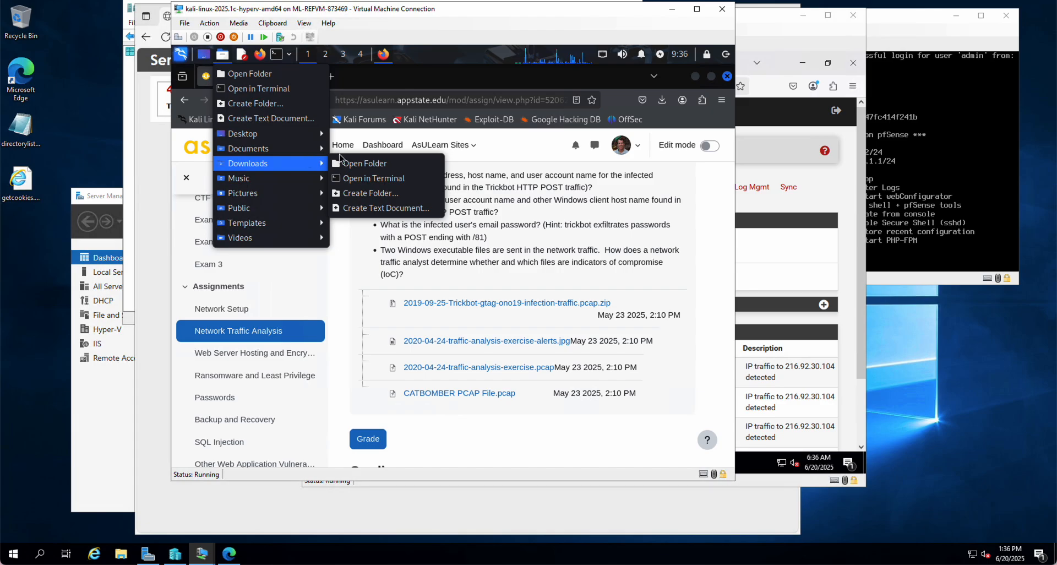
pyautogui.click(354, 163)
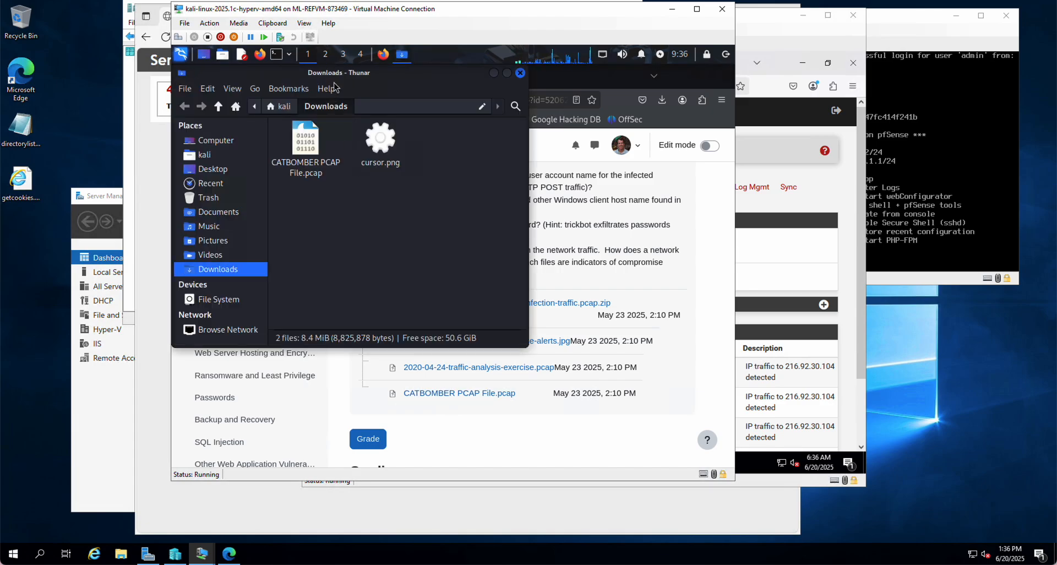
pyautogui.moveTo(451, 78); pyautogui.dragTo(622, 116)
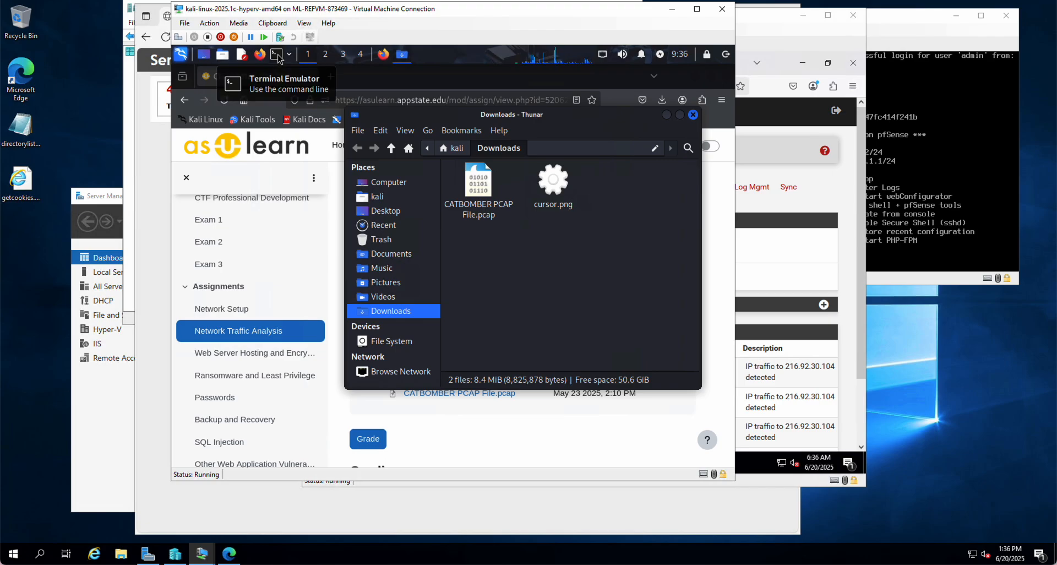
# Start the Apache web server from a terminal with sudo systemctl start apache2, entering the sudo account password
pyautogui.click(277, 54)
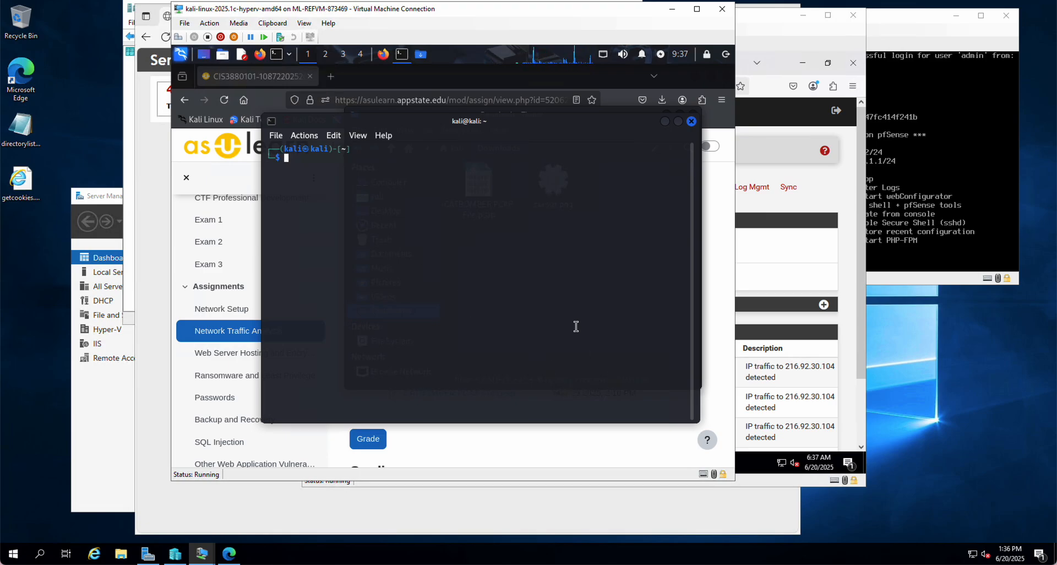
pyautogui.write('sudo')
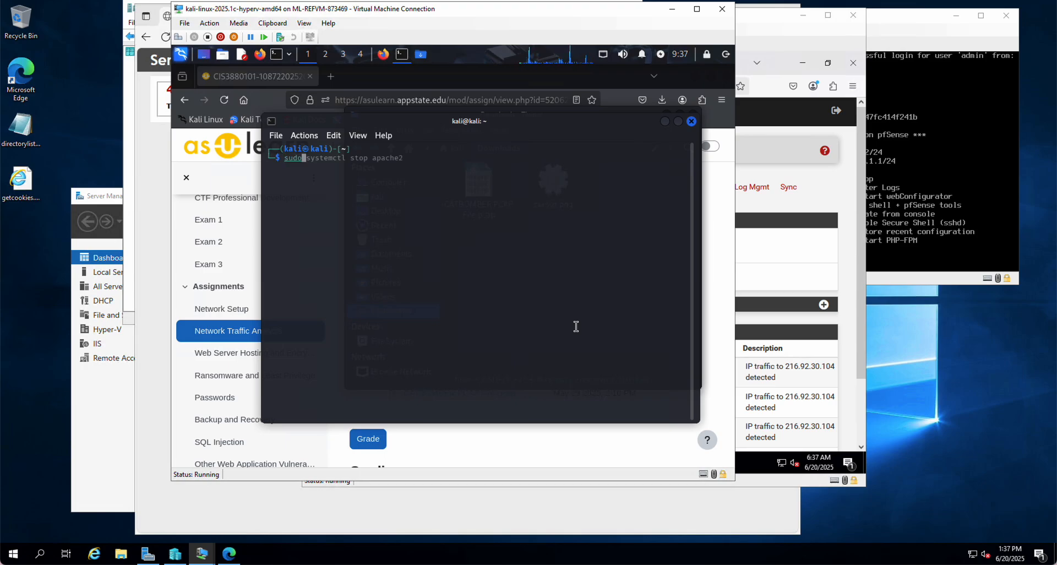
pyautogui.press('Right')
pyautogui.press('Left')
pyautogui.press('Left')
pyautogui.press('Left')
pyautogui.press('Left')
pyautogui.press('Left')
pyautogui.press('Left')
pyautogui.press('Left')
pyautogui.press('Left')
pyautogui.press('Left')
pyautogui.press('Left')
pyautogui.press('Left')
pyautogui.press('Right')
pyautogui.press('Right')
pyautogui.press('Right')
pyautogui.press('BackSpace')
pyautogui.press('BackSpace')
pyautogui.write('art')
pyautogui.press('Right')
pyautogui.press('Right')
pyautogui.press('Right')
pyautogui.press('Right')
pyautogui.press('Right')
pyautogui.press('Right')
pyautogui.press('Right')
pyautogui.press('Right')
pyautogui.press('Return')
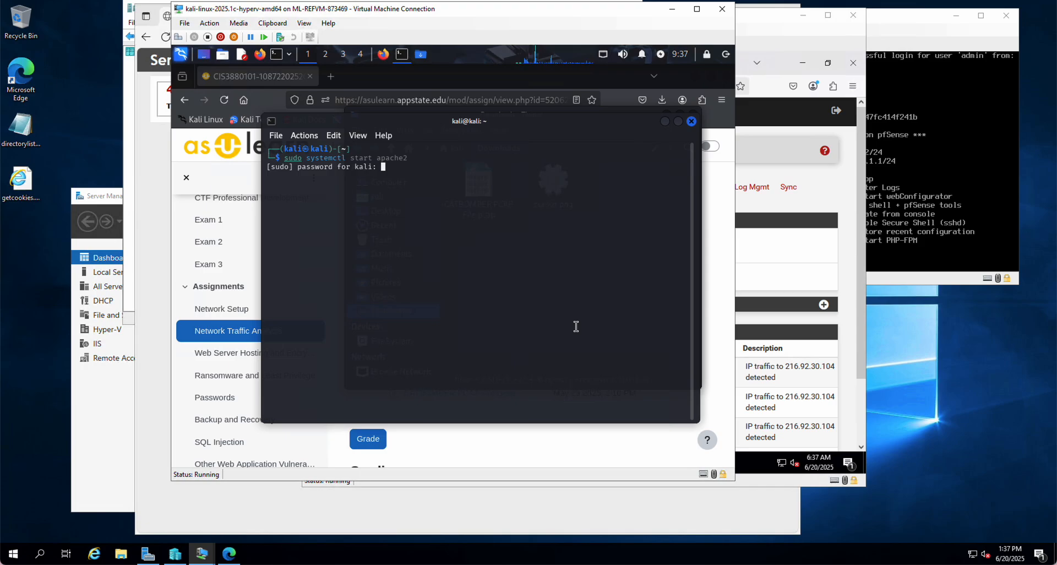
pyautogui.press('Return')
pyautogui.write('sudo ap')
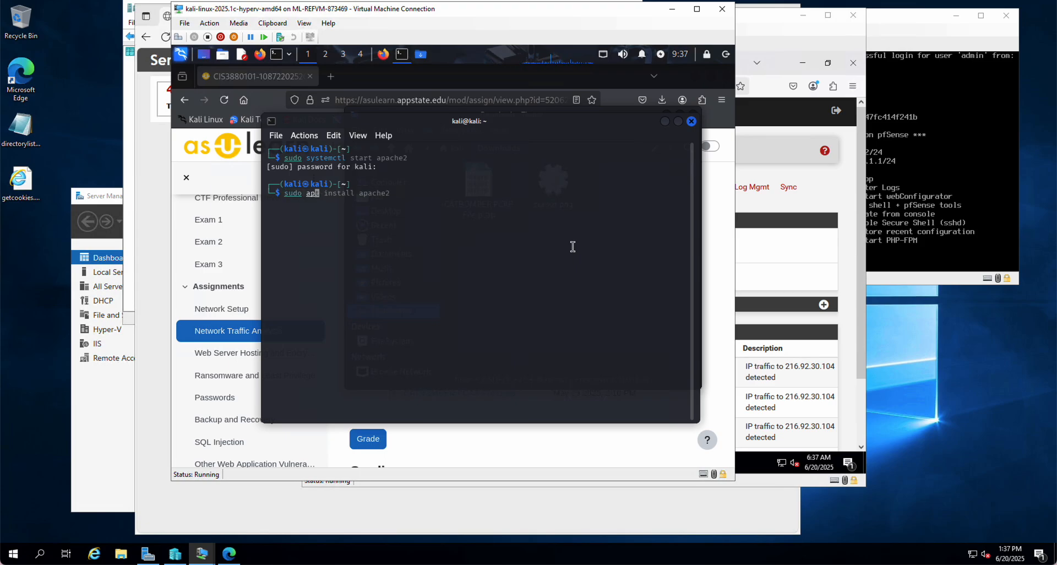
pyautogui.write('t update')
pyautogui.press('BackSpace')
pyautogui.press('BackSpace')
pyautogui.press('BackSpace')
pyautogui.press('BackSpace')
pyautogui.press('BackSpace')
pyautogui.press('BackSpace')
pyautogui.write('a')
pyautogui.press('BackSpace')
pyautogui.press('Right')
pyautogui.press('Left')
pyautogui.press('Left')
pyautogui.press('Left')
pyautogui.press('Left')
pyautogui.press('Left')
pyautogui.press('Left')
pyautogui.press('Left')
pyautogui.press('Left')
pyautogui.press('Left')
pyautogui.press('Left')
pyautogui.press('Left')
pyautogui.press('Left')
pyautogui.press('Left')
pyautogui.press('Left')
pyautogui.press('Left')
pyautogui.press('Left')
pyautogui.press('Left')
pyautogui.press('Left')
pyautogui.press('Left')
pyautogui.press('Left')
pyautogui.press('Up')
pyautogui.press('BackSpace')
pyautogui.click(691, 120)
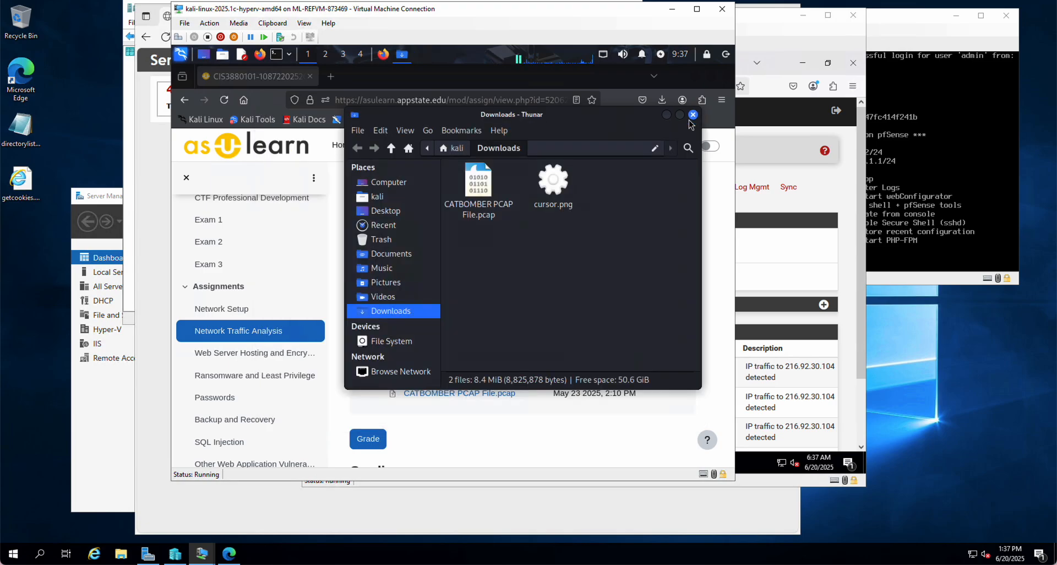
pyautogui.click(777, 31)
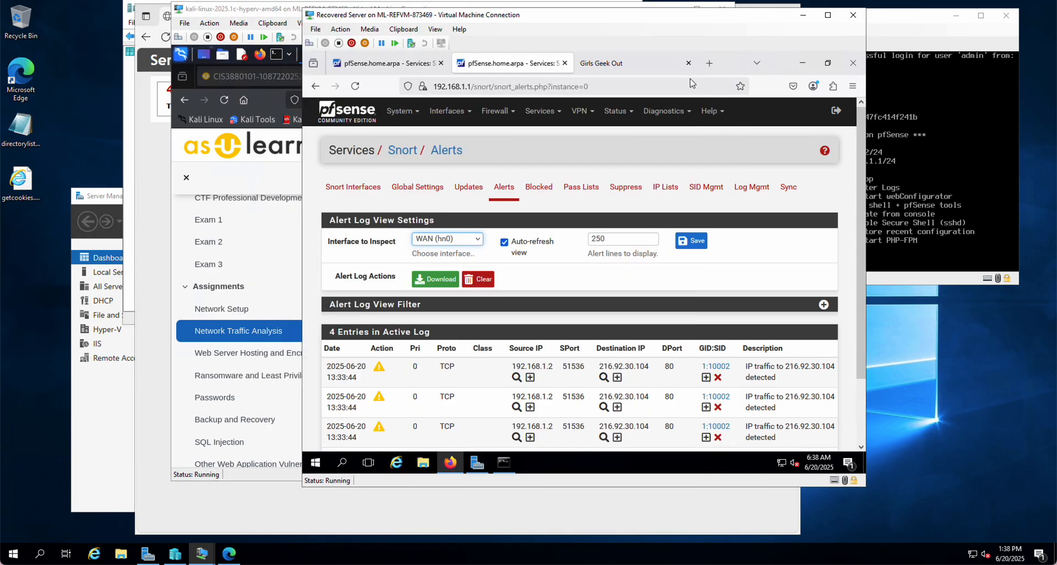
pyautogui.click(642, 60)
pyautogui.click(533, 86)
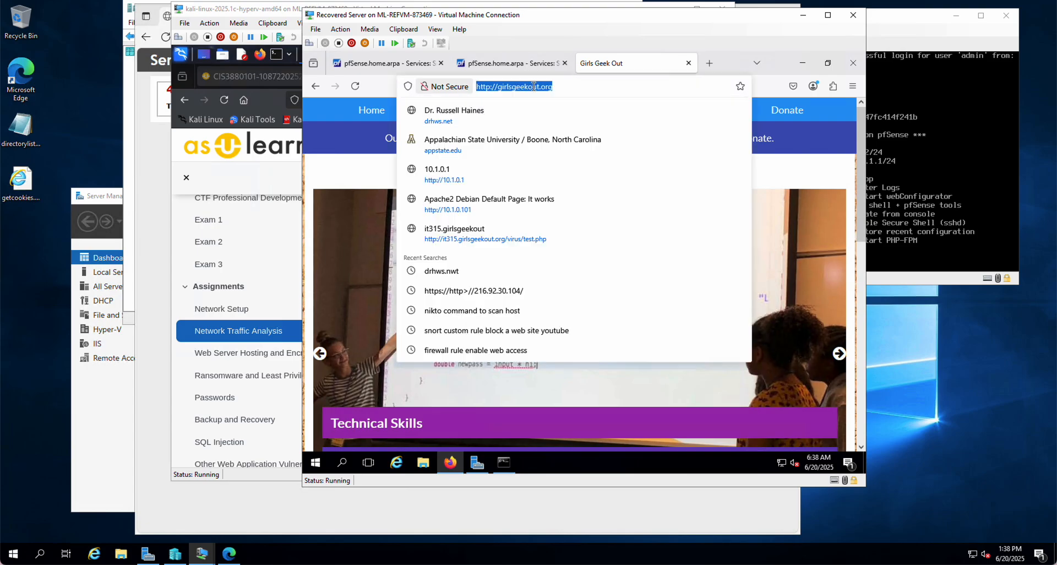
pyautogui.write('10')
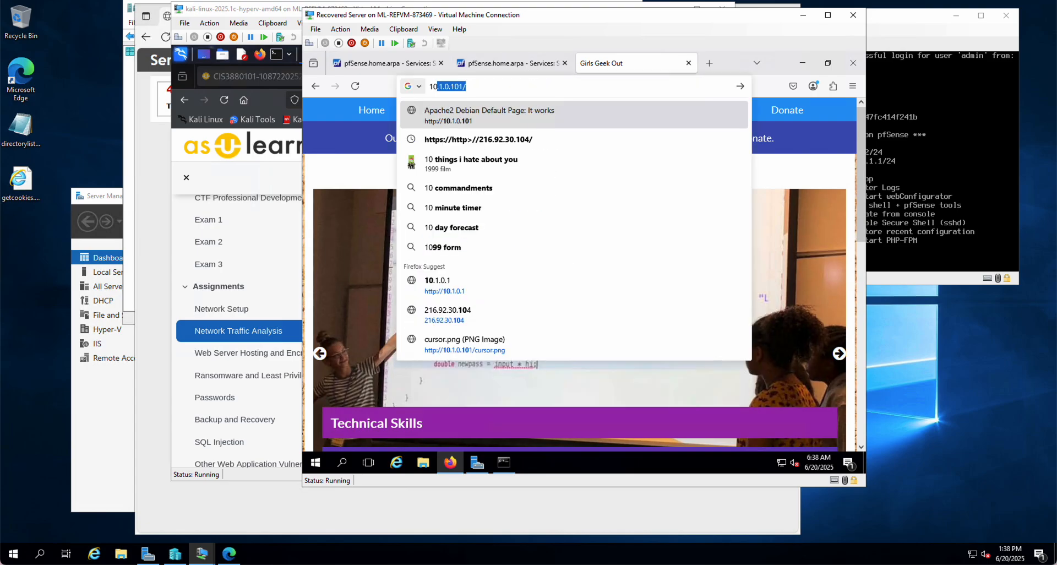
pyautogui.press('Right')
pyautogui.press('Return')
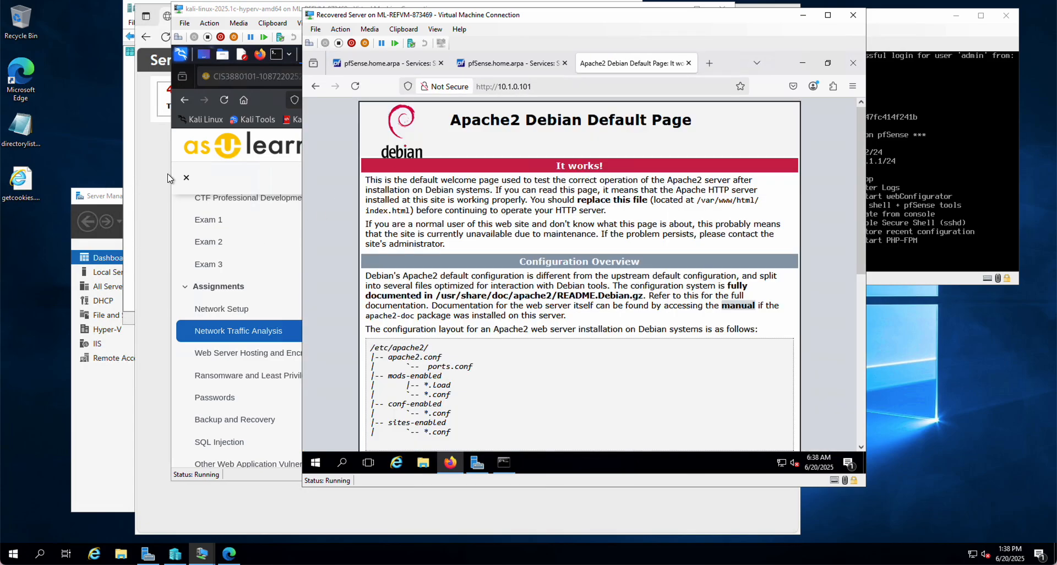
# On the Kali machine, run ifconfig in a terminal, highlight the eth0 IP address, and close the terminal
pyautogui.click(252, 194)
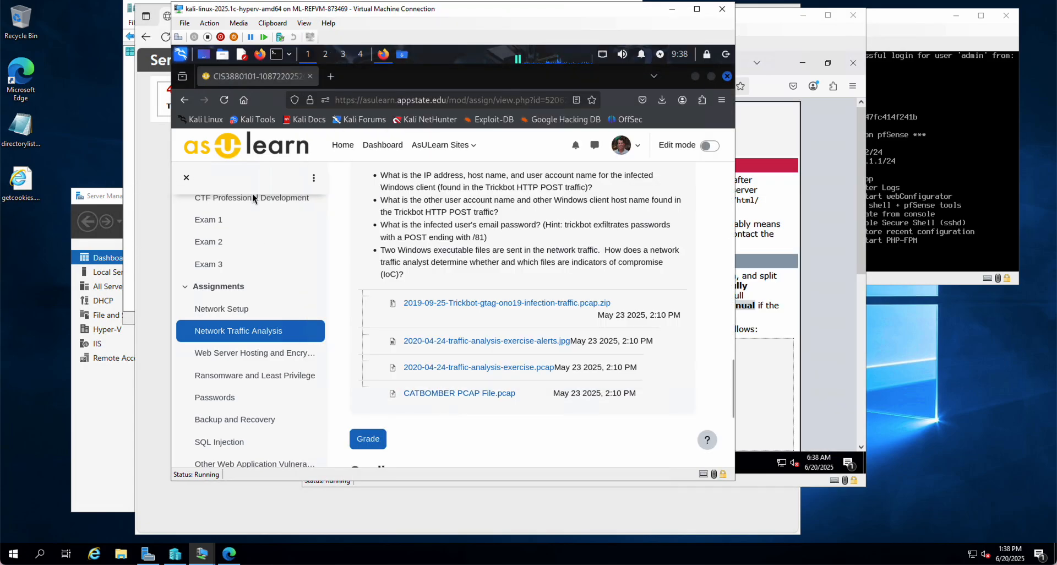
pyautogui.click(277, 55)
pyautogui.write('if')
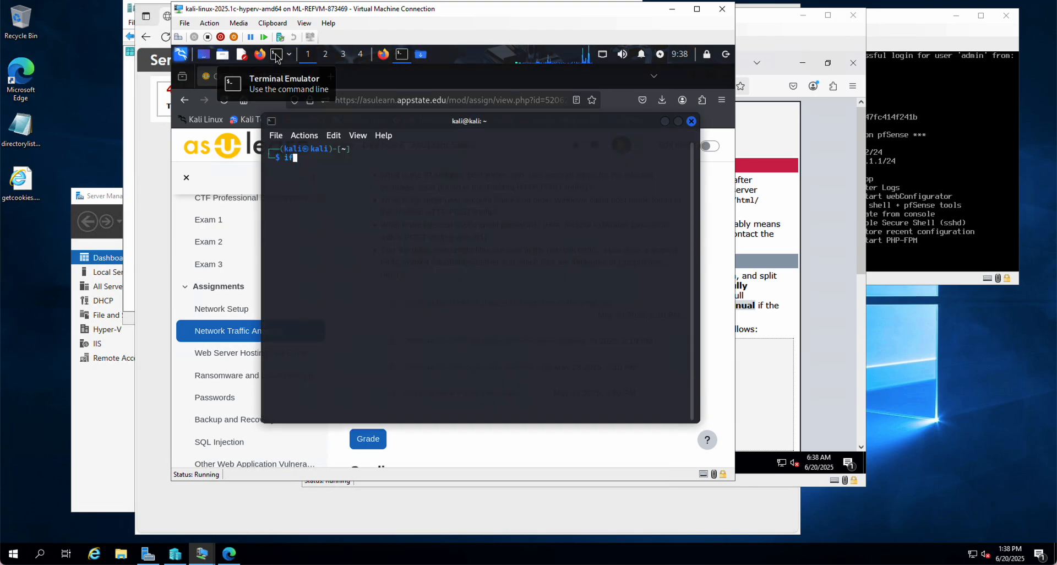
pyautogui.write('config')
pyautogui.press('Return')
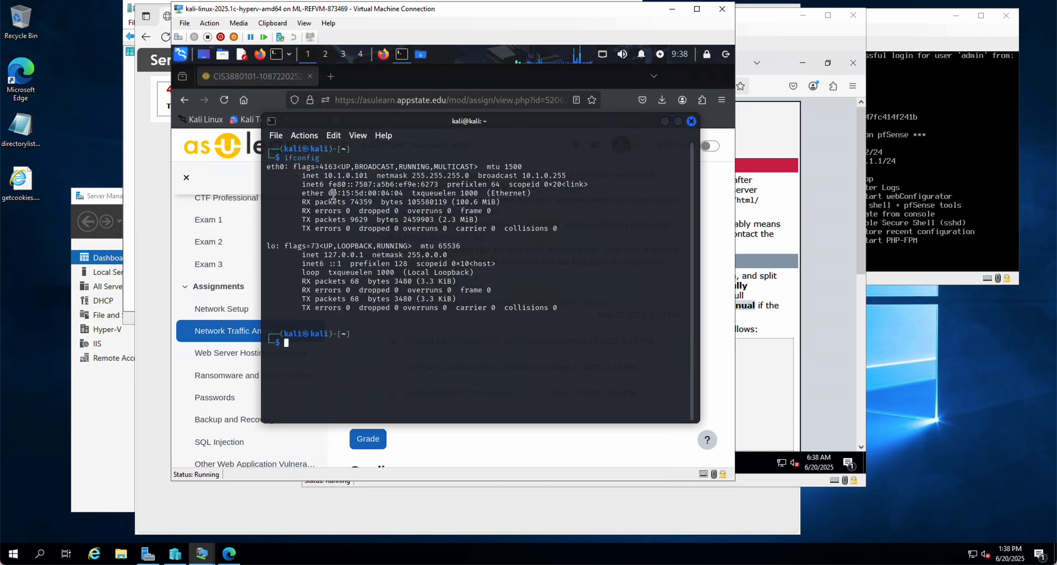
pyautogui.moveTo(323, 175); pyautogui.dragTo(369, 175)
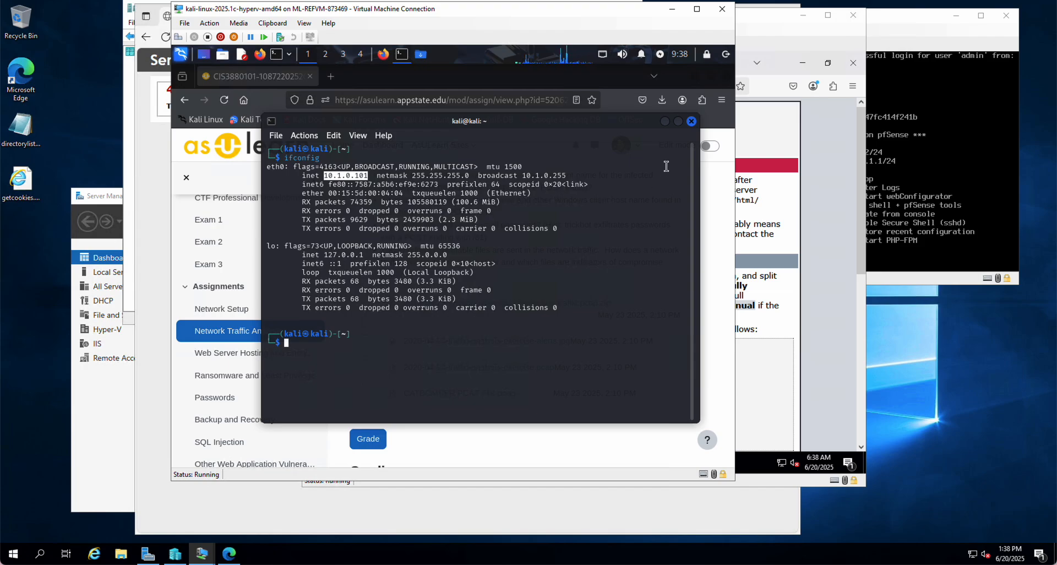
pyautogui.click(692, 121)
# Recheck the Apache page on the Recovered Server, then return to Kali and bring up its Downloads folder window
pyautogui.click(782, 157)
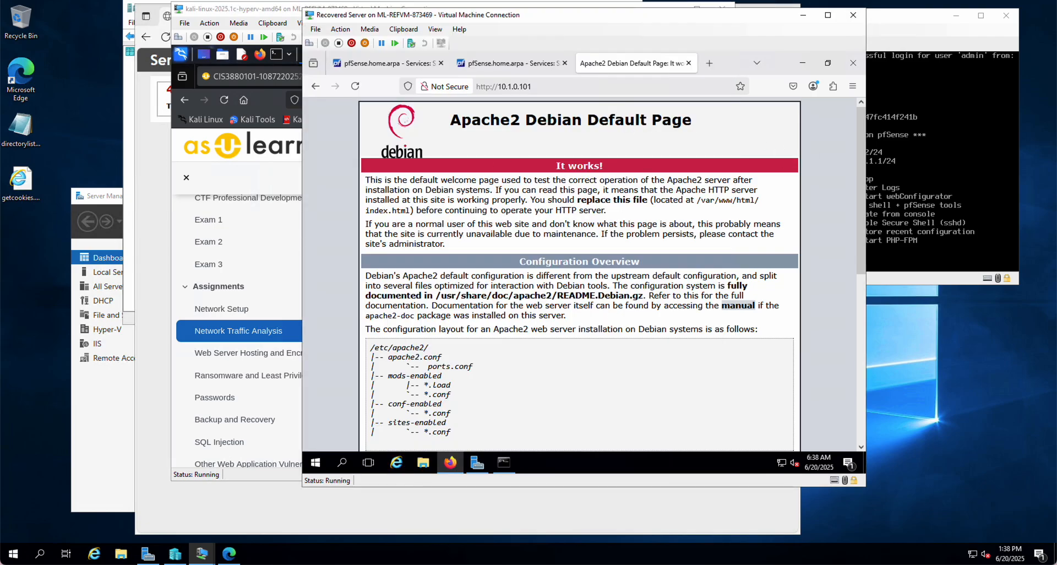
pyautogui.click(295, 240)
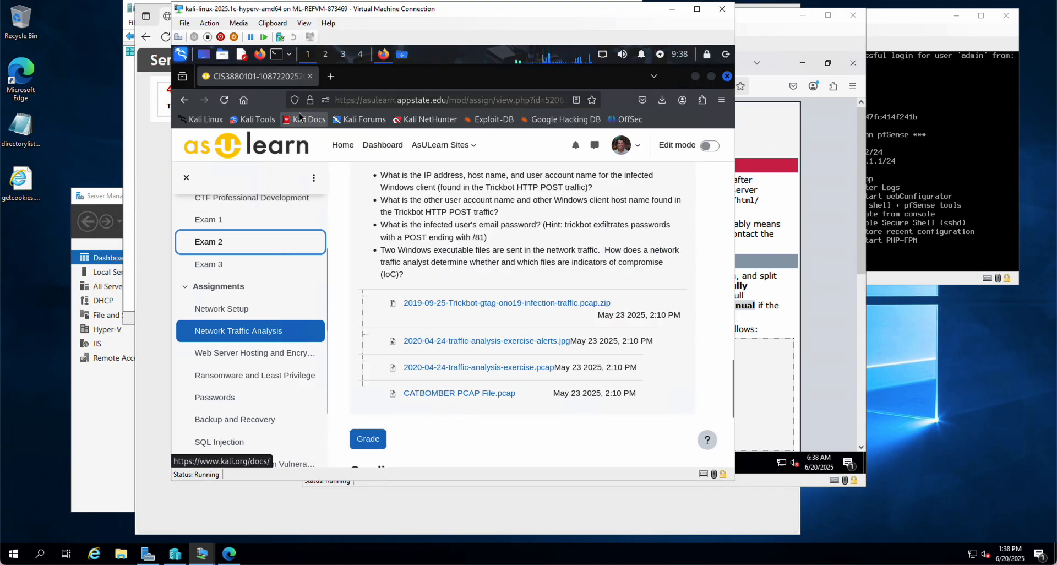
pyautogui.click(401, 58)
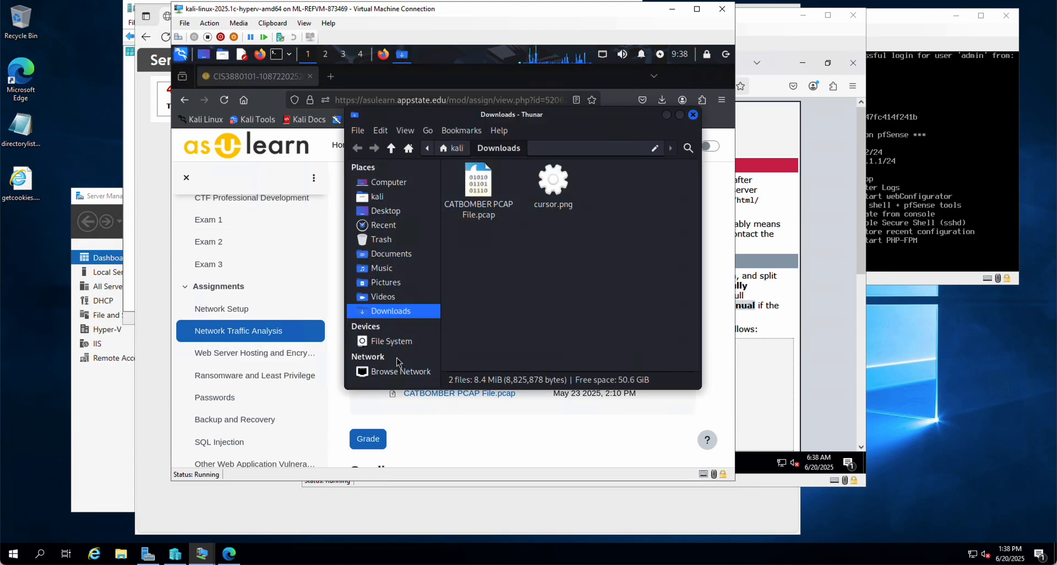
# Browse the Kali file system to /var/www/html to view the web server's files
pyautogui.click(395, 341)
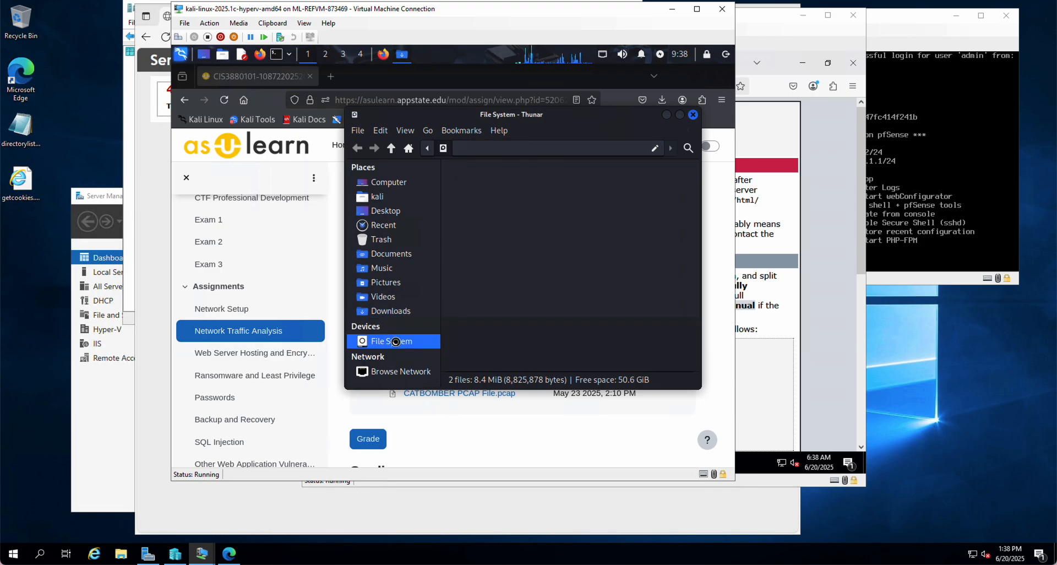
pyautogui.scroll(-2, 573, 318)
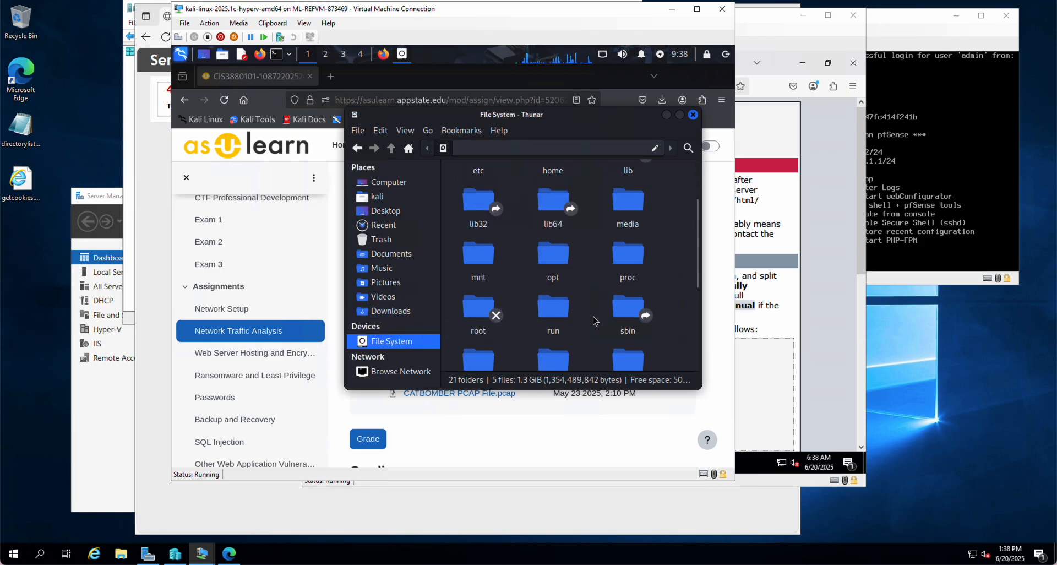
pyautogui.scroll(-5, 592, 318)
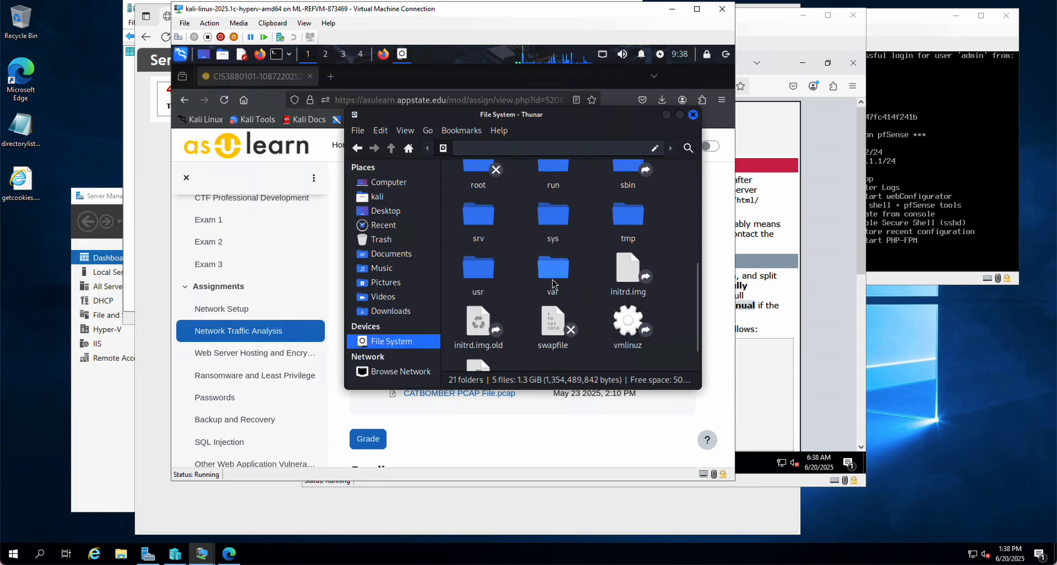
pyautogui.doubleClick(553, 276)
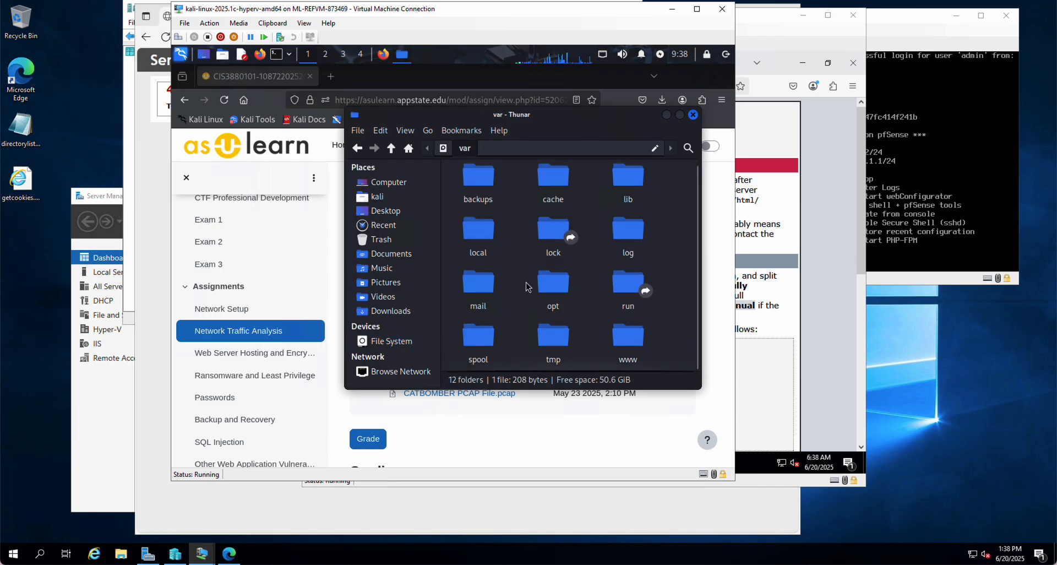
pyautogui.doubleClick(618, 341)
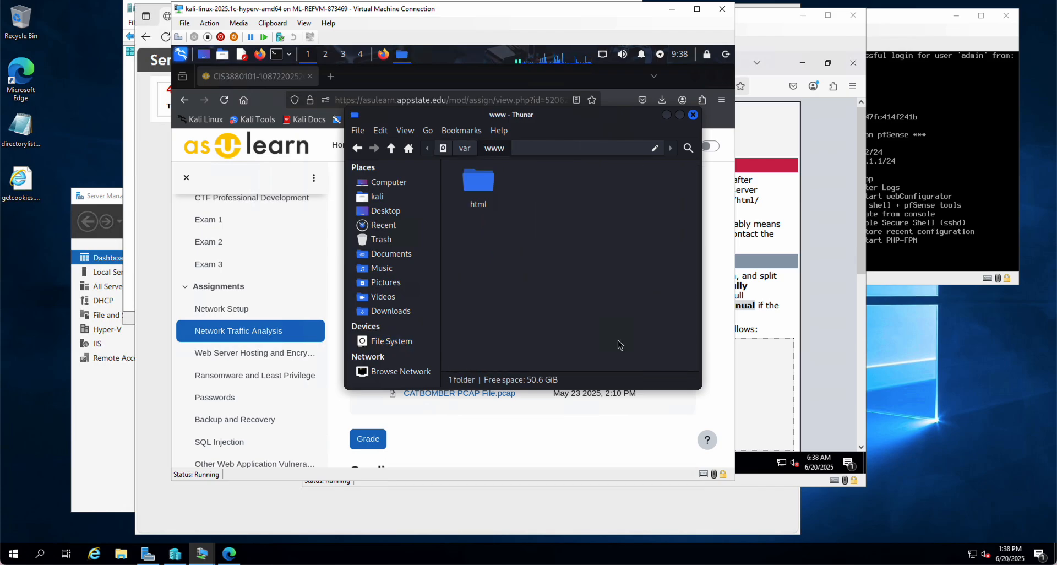
pyautogui.doubleClick(478, 184)
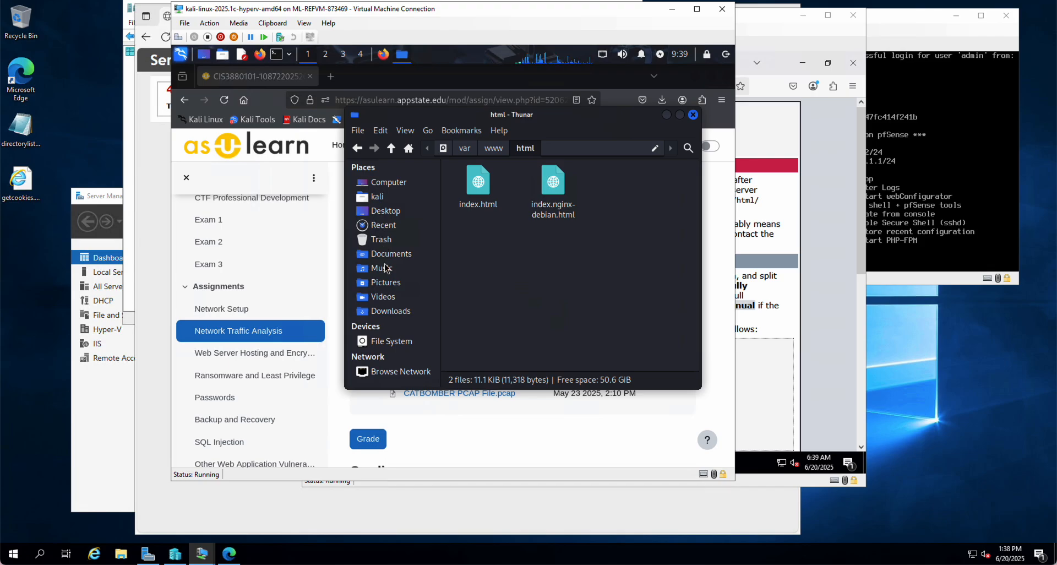
pyautogui.click(398, 312)
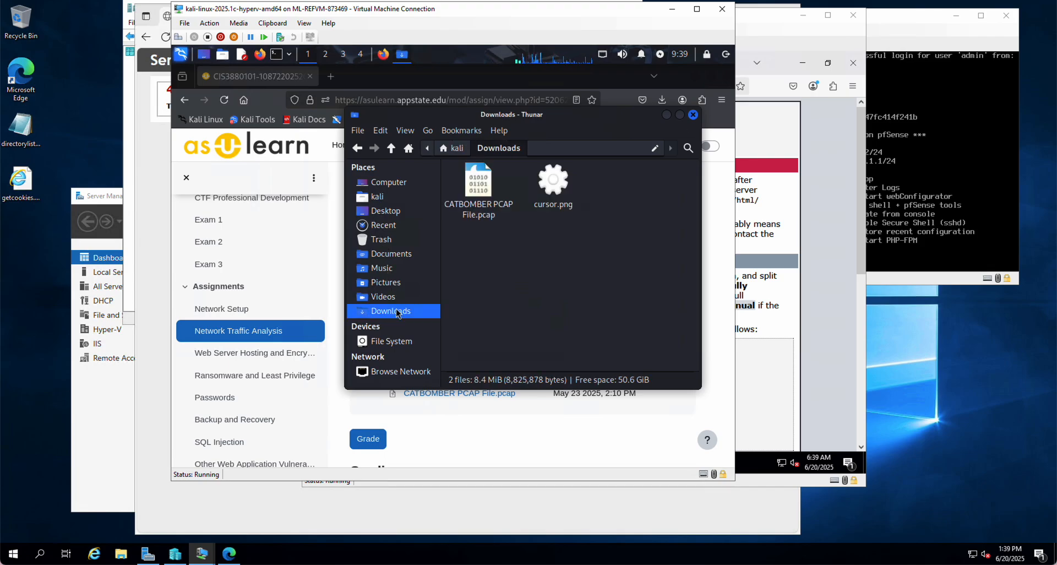
pyautogui.click(551, 182)
pyautogui.rightClick(551, 182)
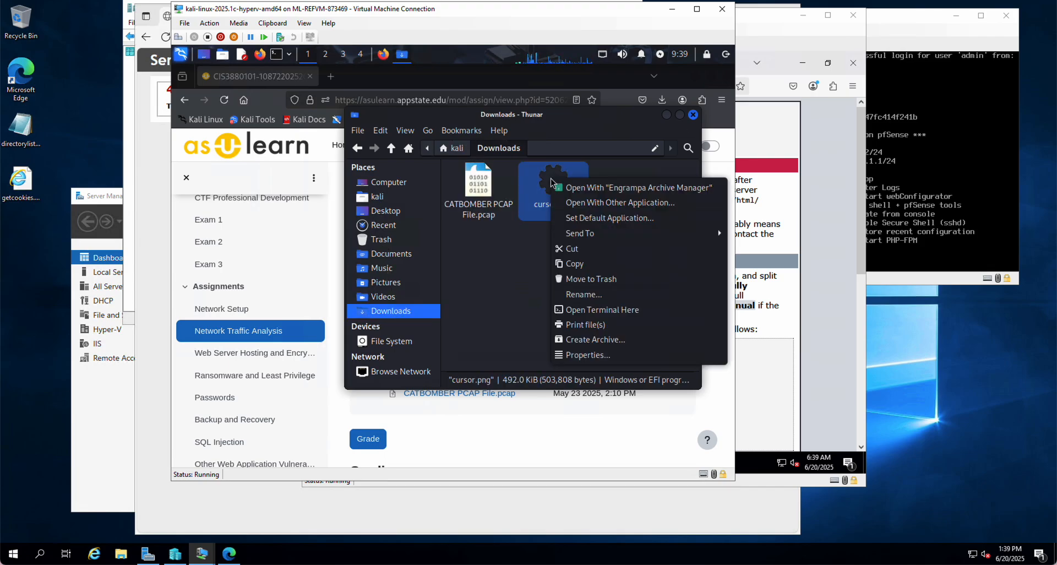
pyautogui.click(575, 264)
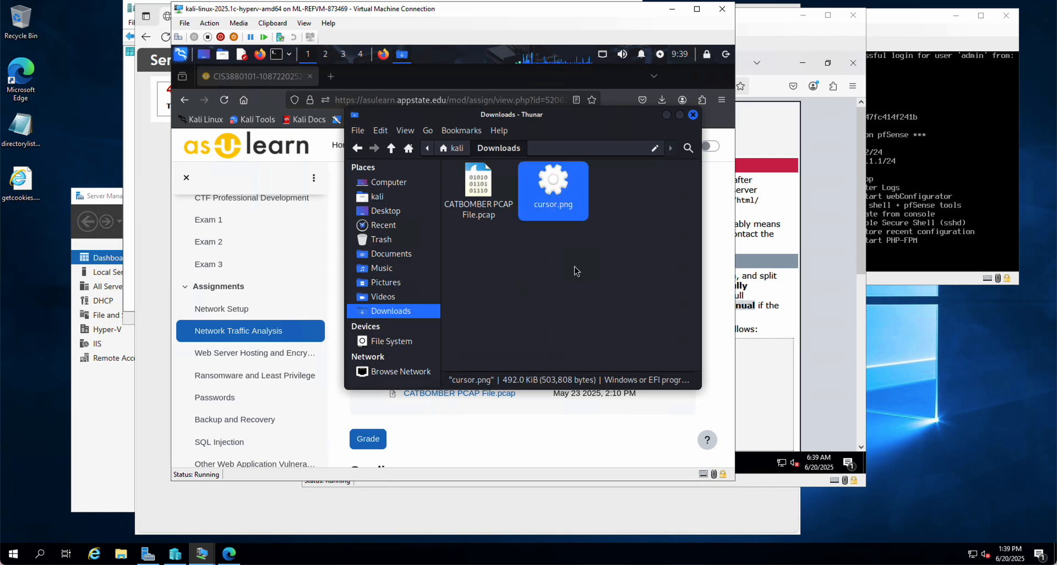
pyautogui.click(406, 343)
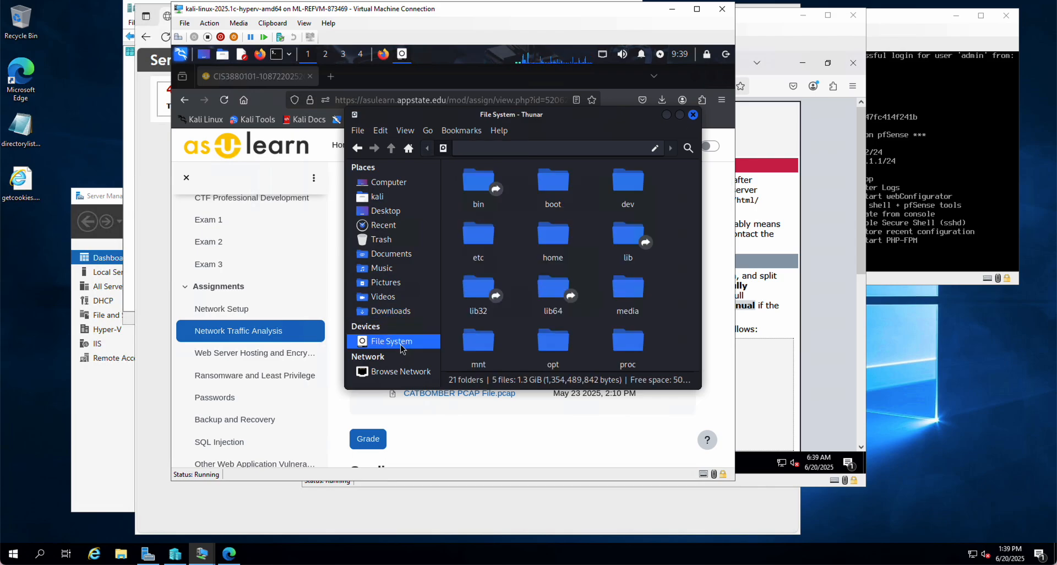
pyautogui.scroll(-5, 543, 319)
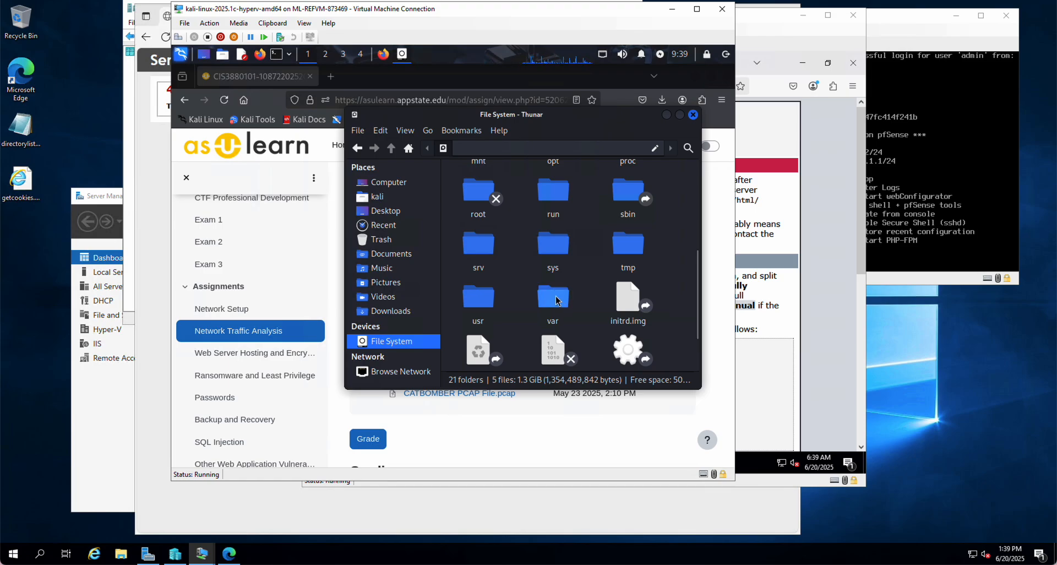
pyautogui.doubleClick(556, 300)
pyautogui.doubleClick(633, 336)
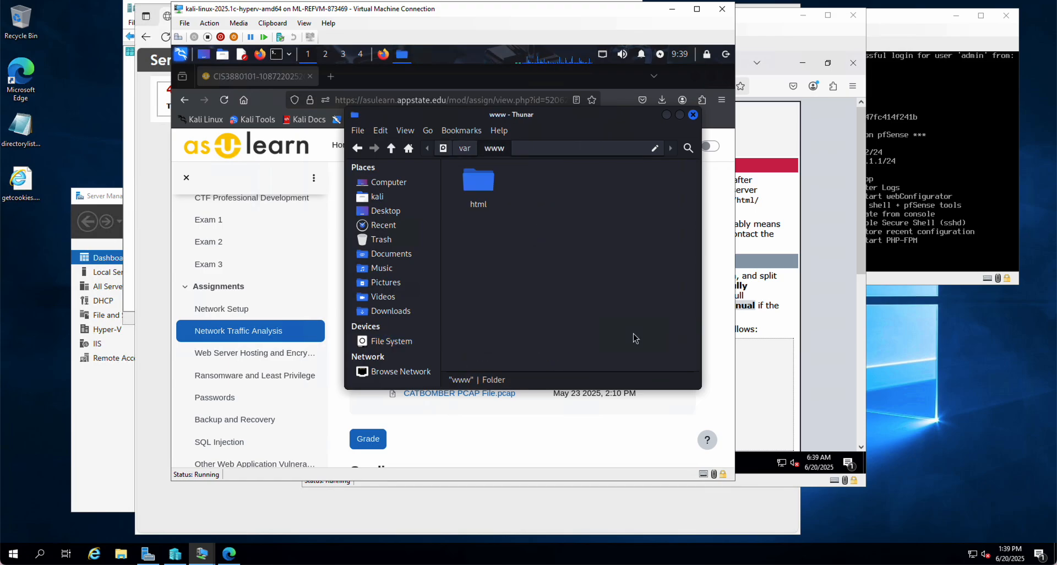
# Open the html folder as root, entering the account password, and paste cursor.png into it
pyautogui.click(475, 180)
pyautogui.rightClick(474, 180)
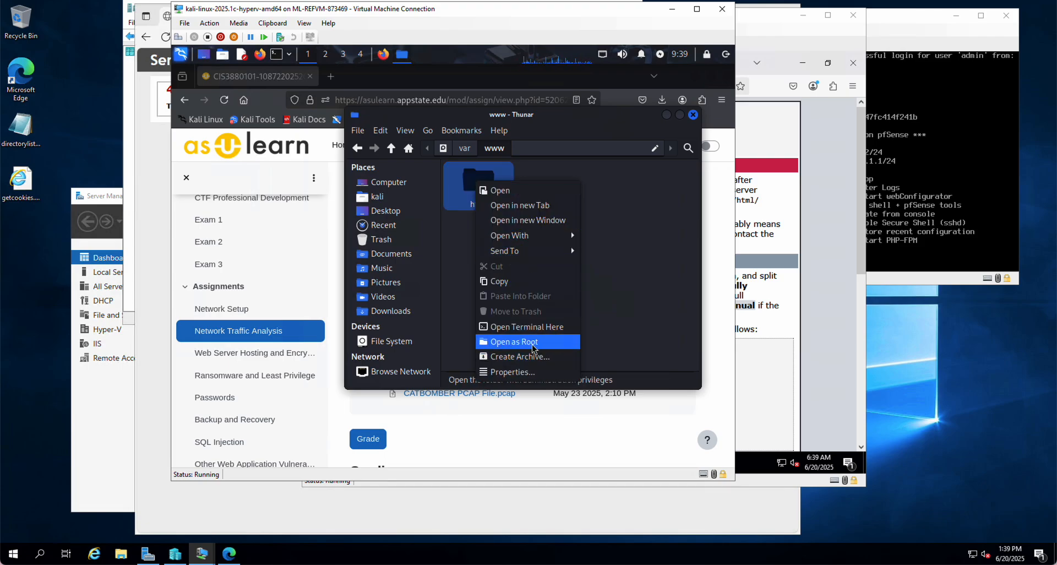
pyautogui.click(514, 341)
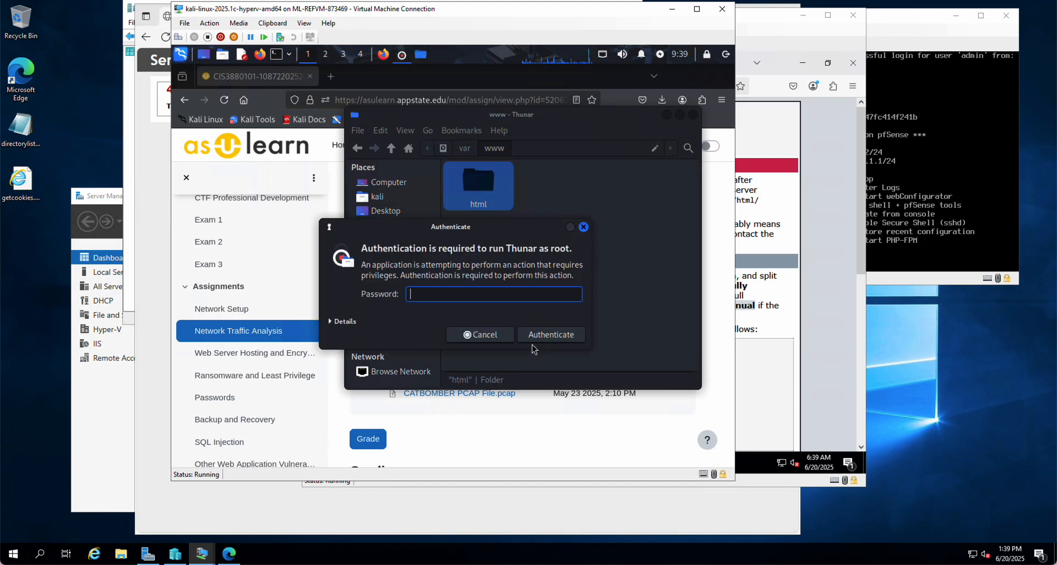
pyautogui.write('kali')
pyautogui.click(532, 341)
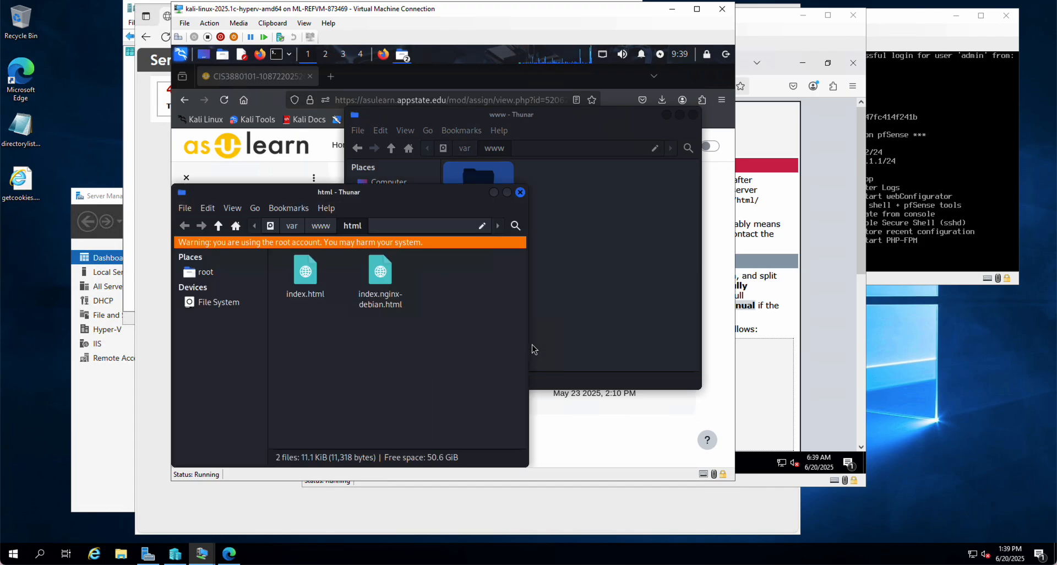
pyautogui.rightClick(332, 343)
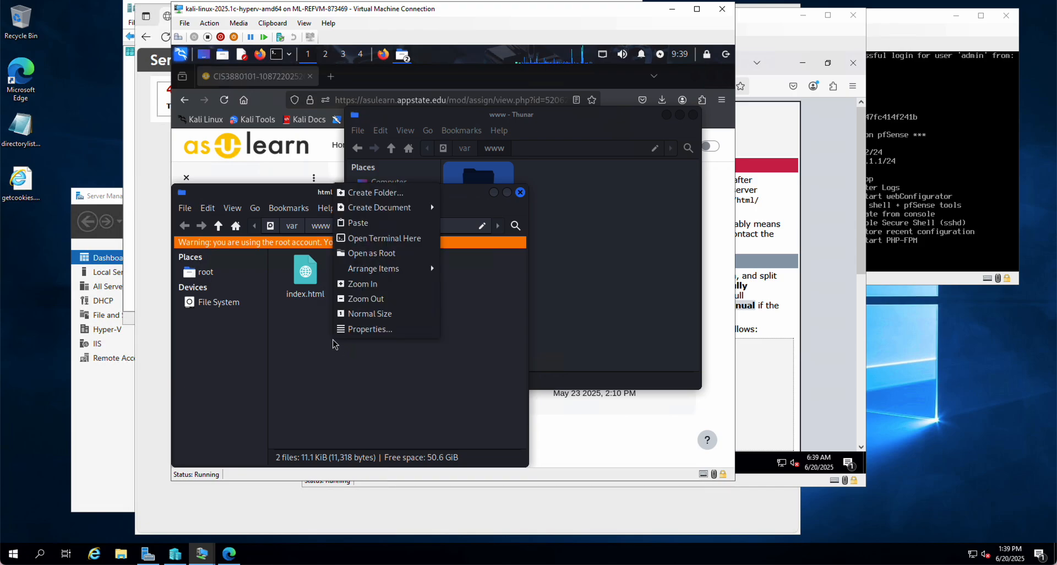
pyautogui.click(354, 229)
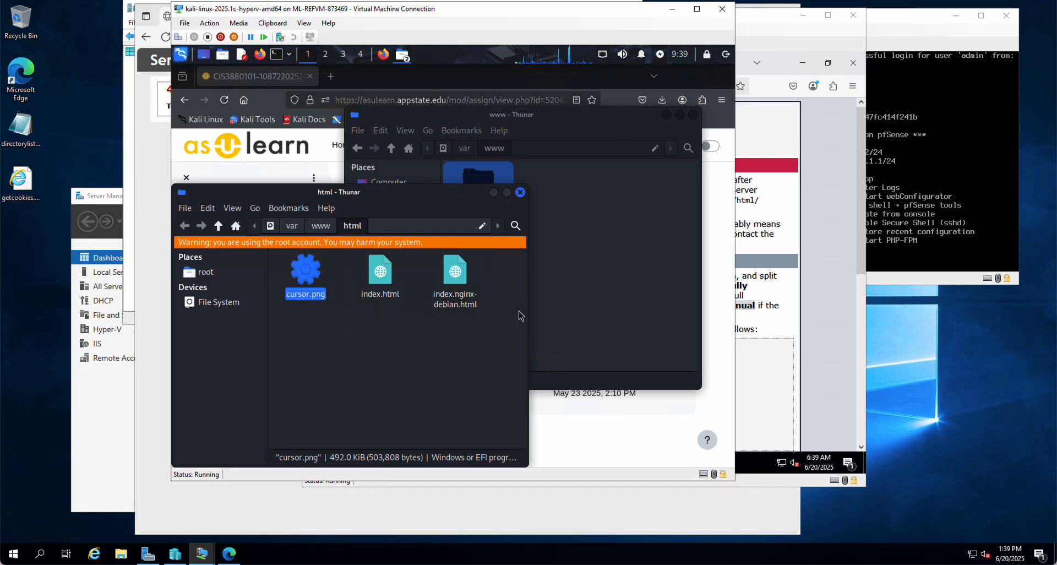
# Switch to the Recovered Server virtual machine and open the Packet Capture diagnostics page in pfSense
pyautogui.click(814, 319)
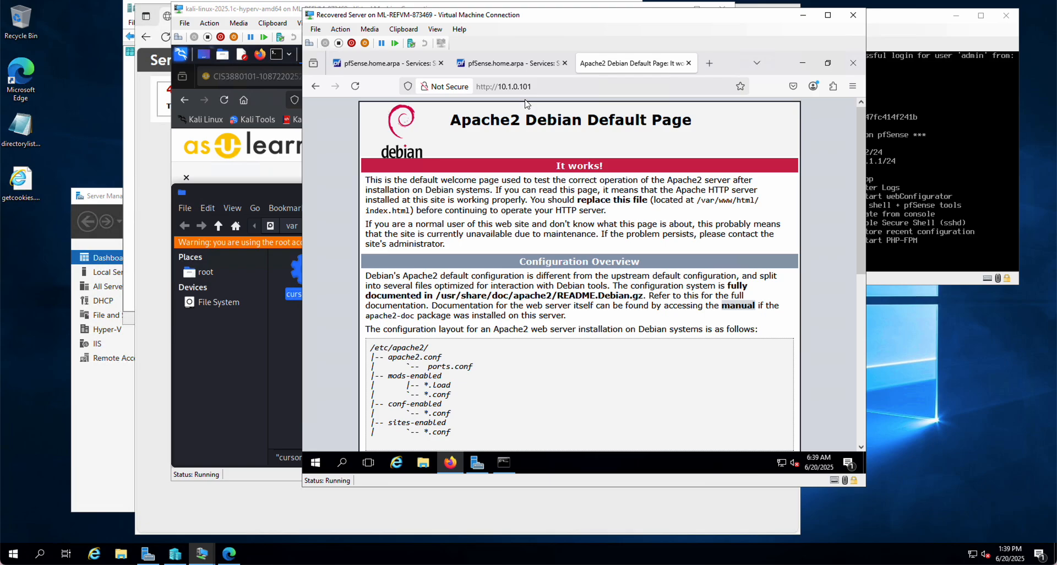
pyautogui.click(416, 66)
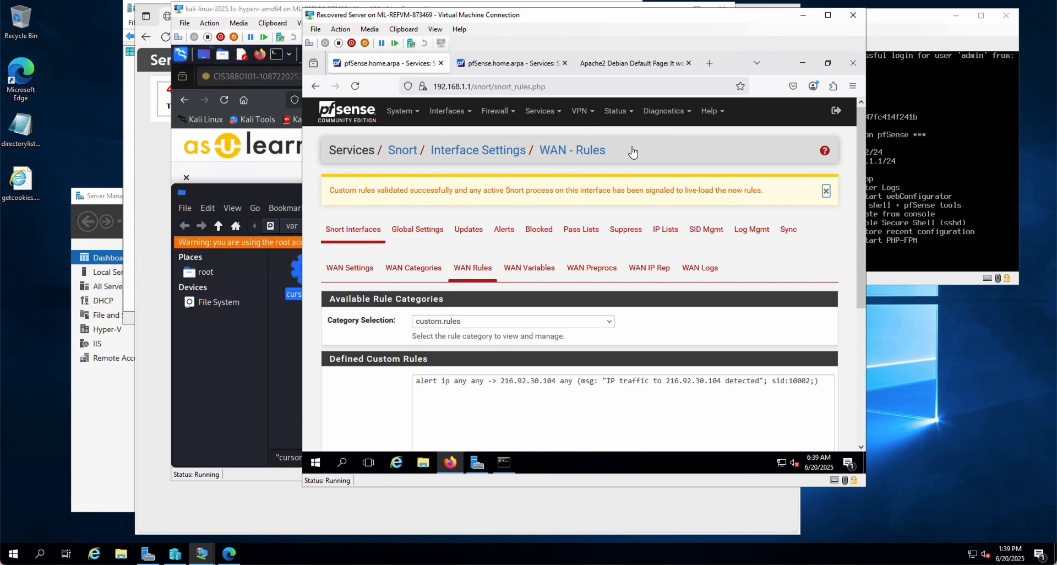
pyautogui.click(677, 113)
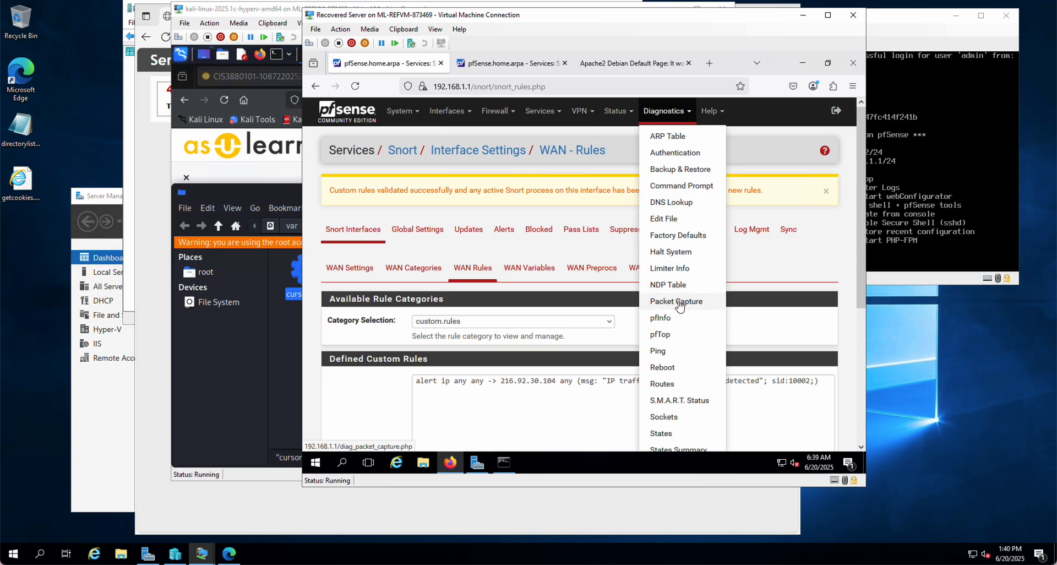
pyautogui.click(680, 306)
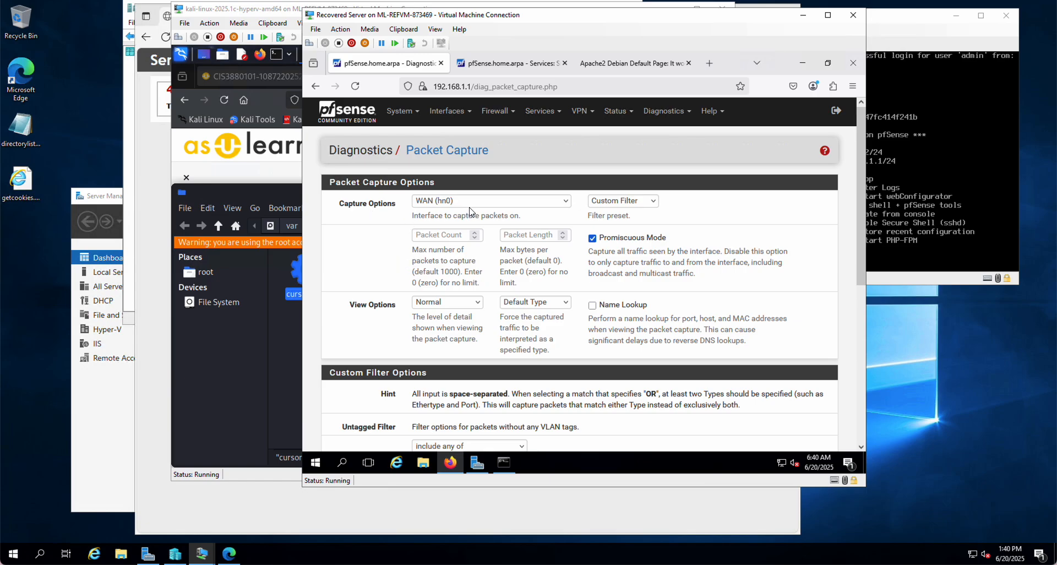
# Set the packet capture interface to LAN (hn1)
pyautogui.click(440, 201)
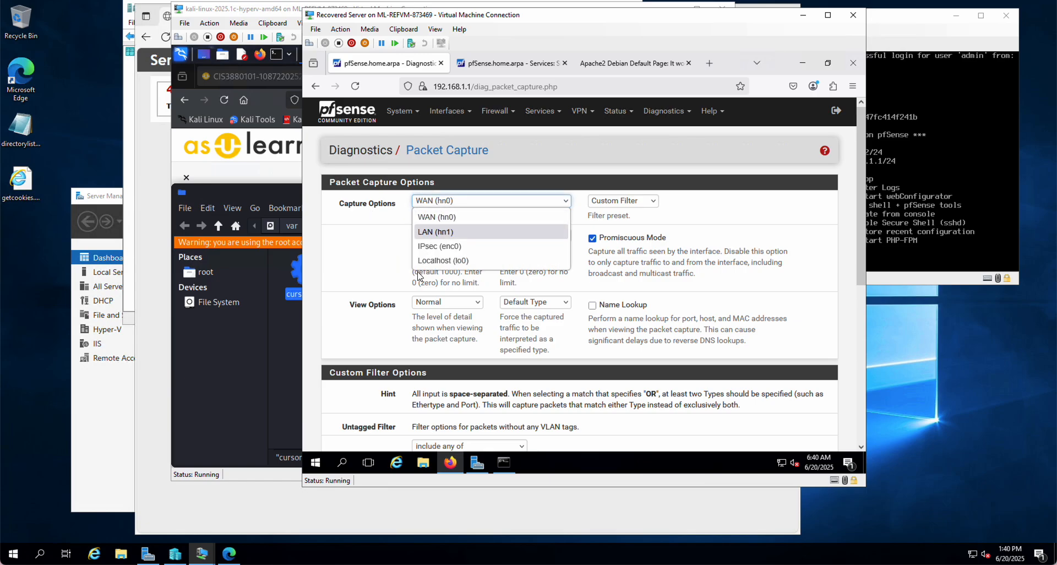
pyautogui.click(432, 218)
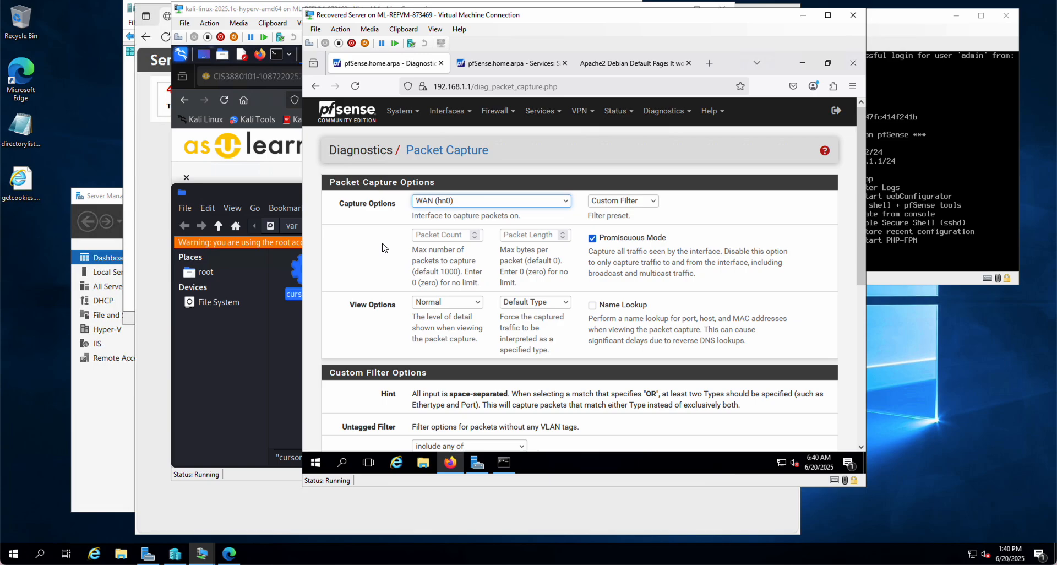
pyautogui.click(466, 202)
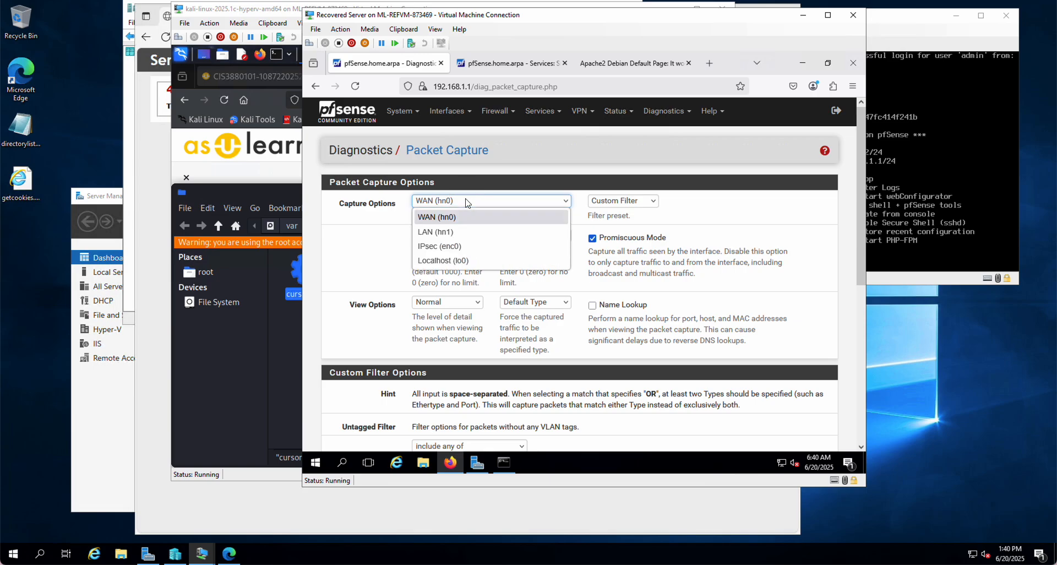
pyautogui.click(443, 232)
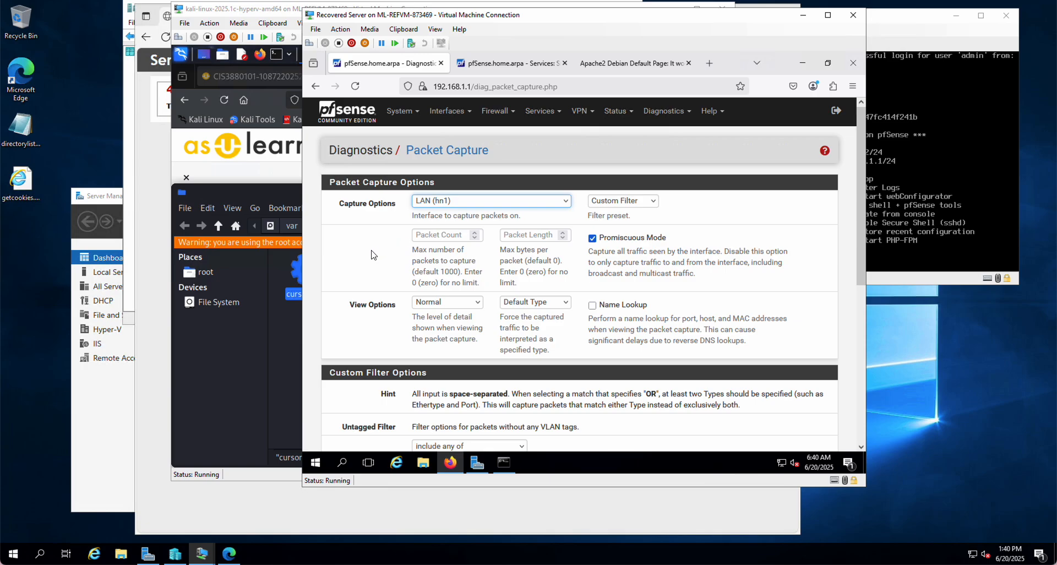
# Check the Apache page's browser tab, then return to pfSense and start the packet capture
pyautogui.click(634, 64)
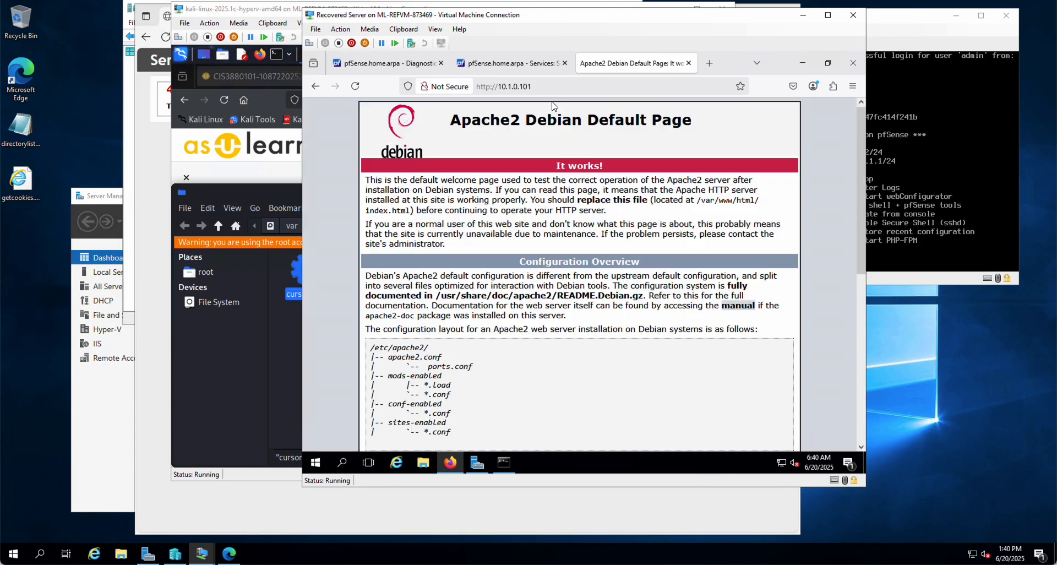
pyautogui.click(402, 69)
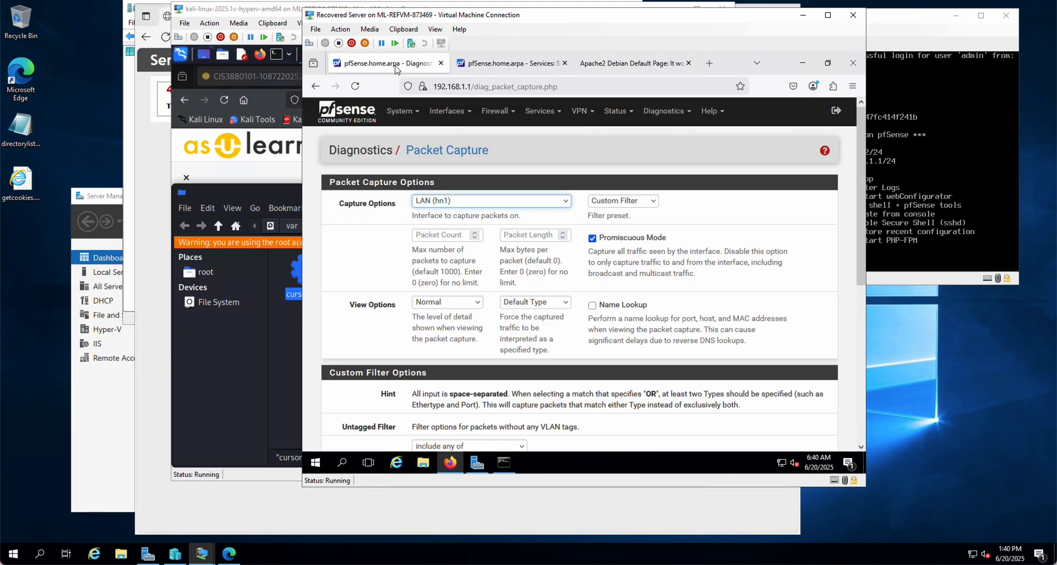
pyautogui.scroll(-2, 430, 313)
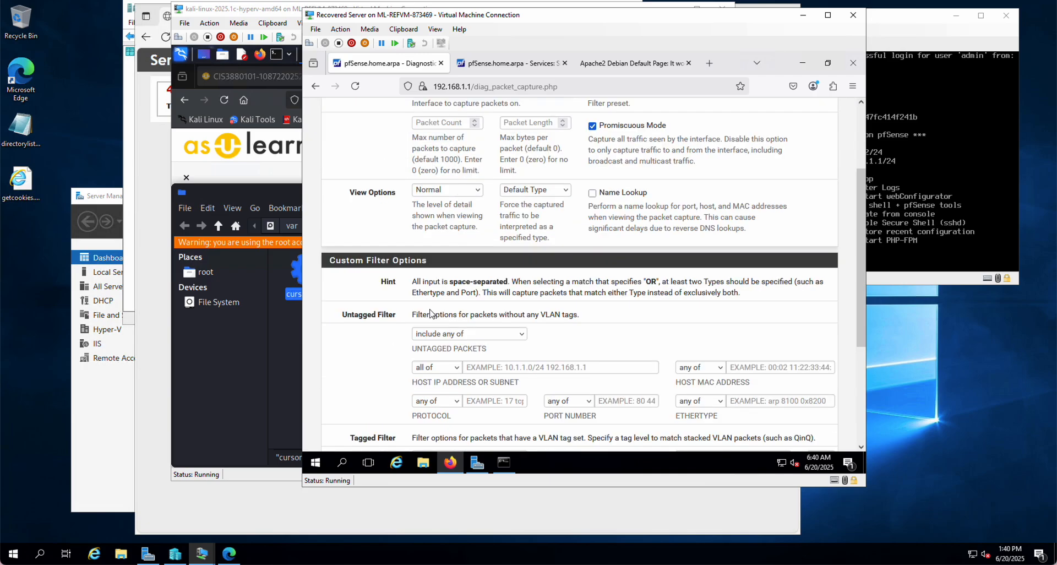
pyautogui.scroll(-3, 430, 312)
pyautogui.scroll(3, 430, 312)
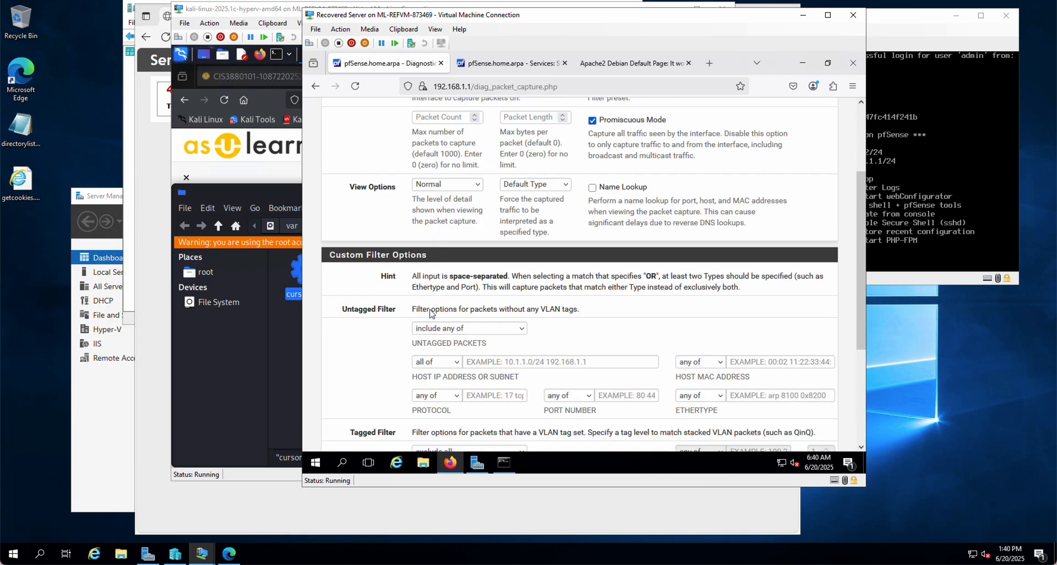
pyautogui.scroll(2, 430, 312)
pyautogui.scroll(-5, 435, 311)
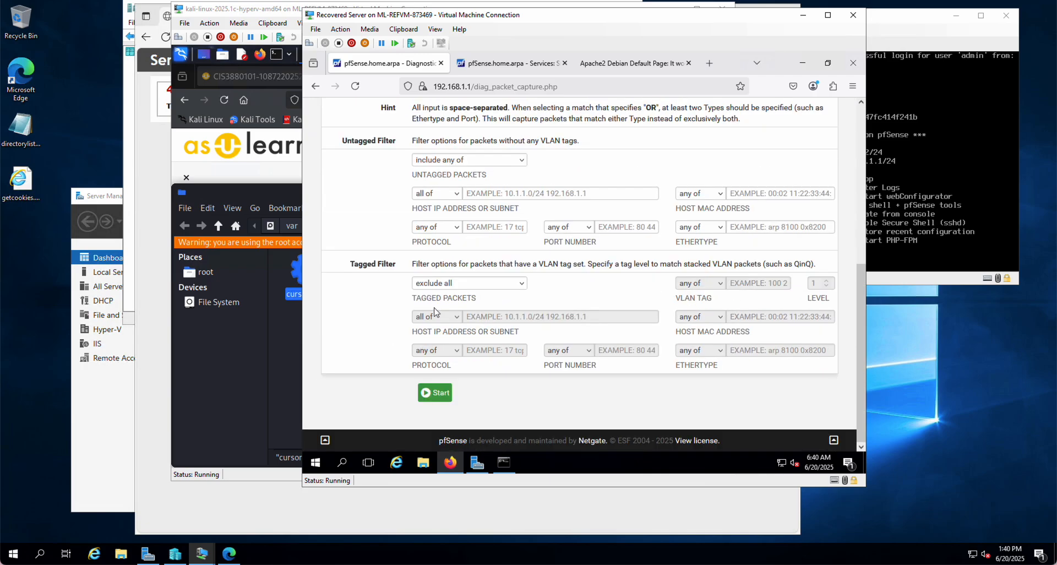
pyautogui.click(436, 393)
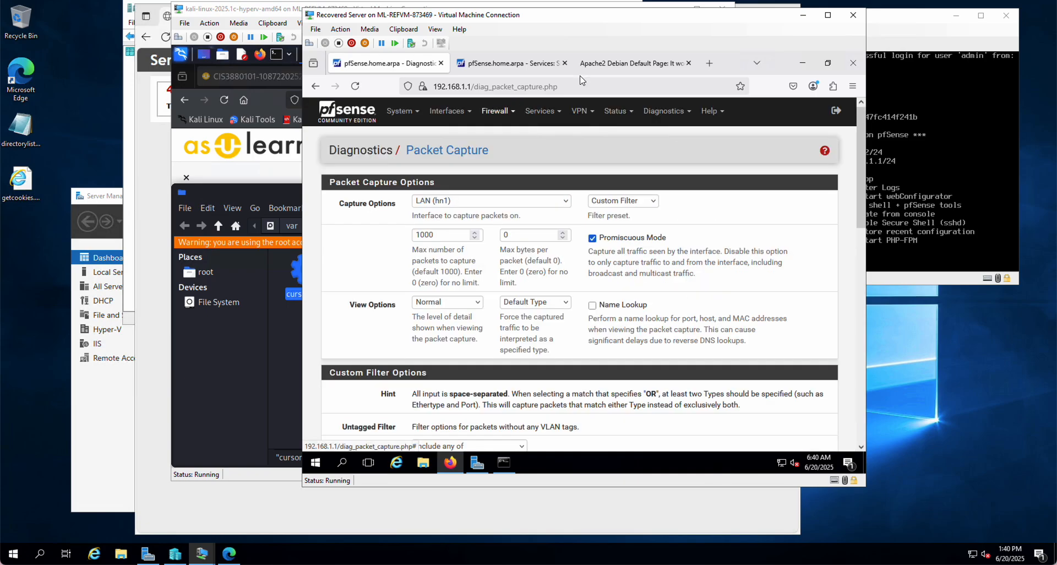
pyautogui.click(622, 65)
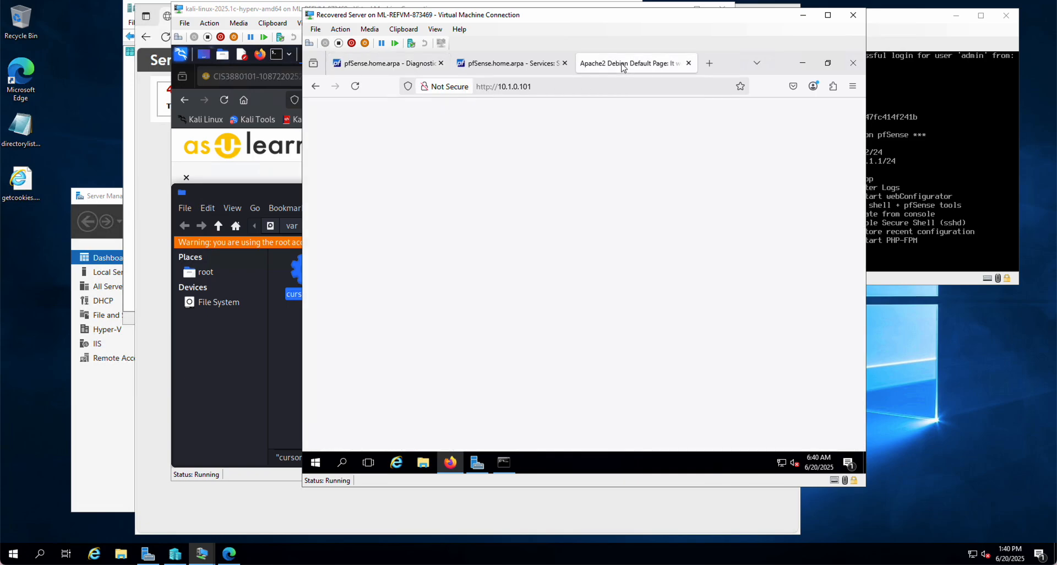
pyautogui.click(567, 85)
pyautogui.click(568, 86)
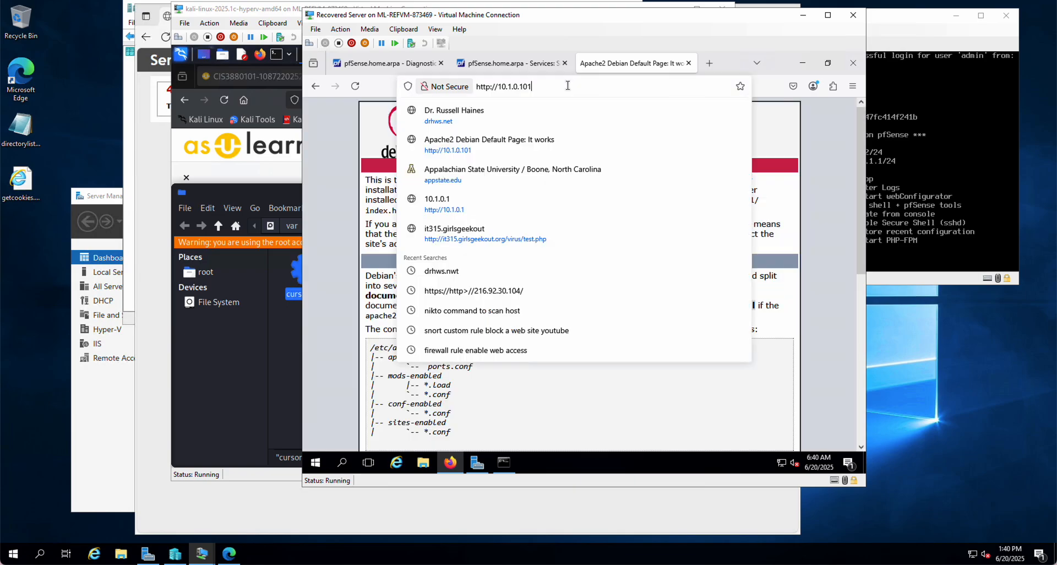
pyautogui.write('/cursor.png')
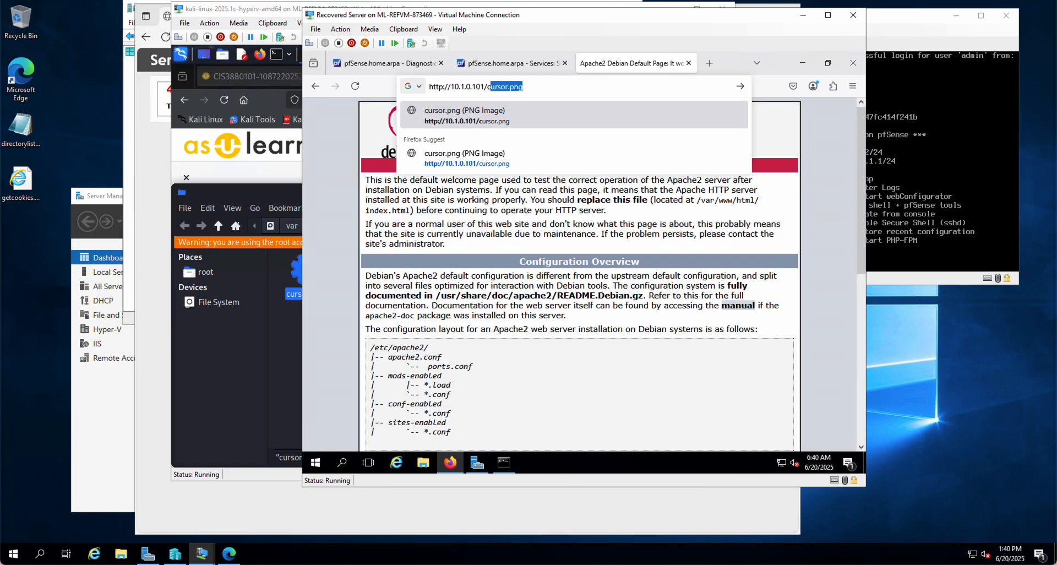
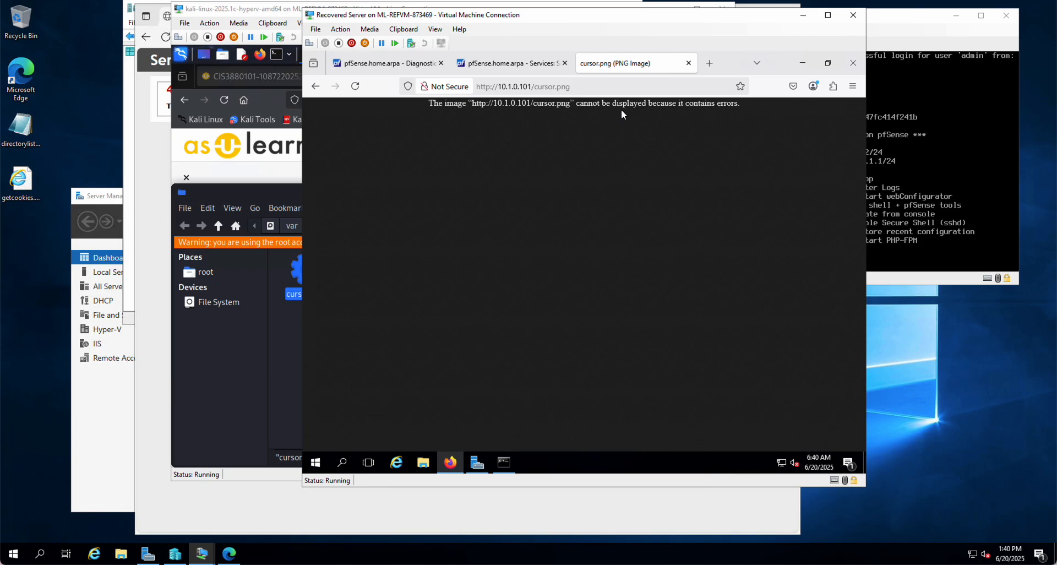
# Return to the pfSense Packet Capture page, review the live capture output and stop the running capture
pyautogui.click(407, 67)
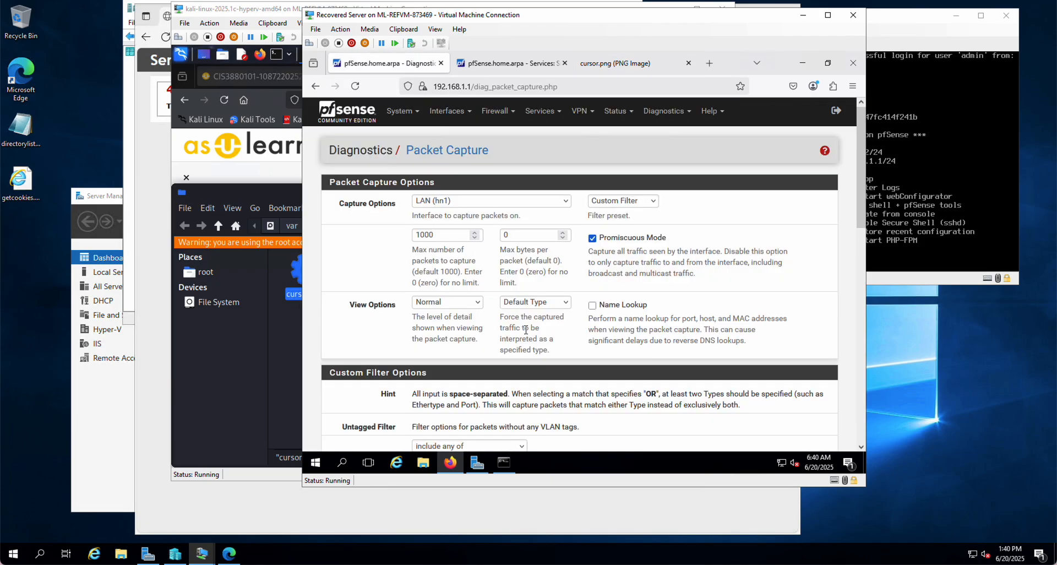
pyautogui.scroll(-8, 527, 333)
pyautogui.scroll(-3, 527, 334)
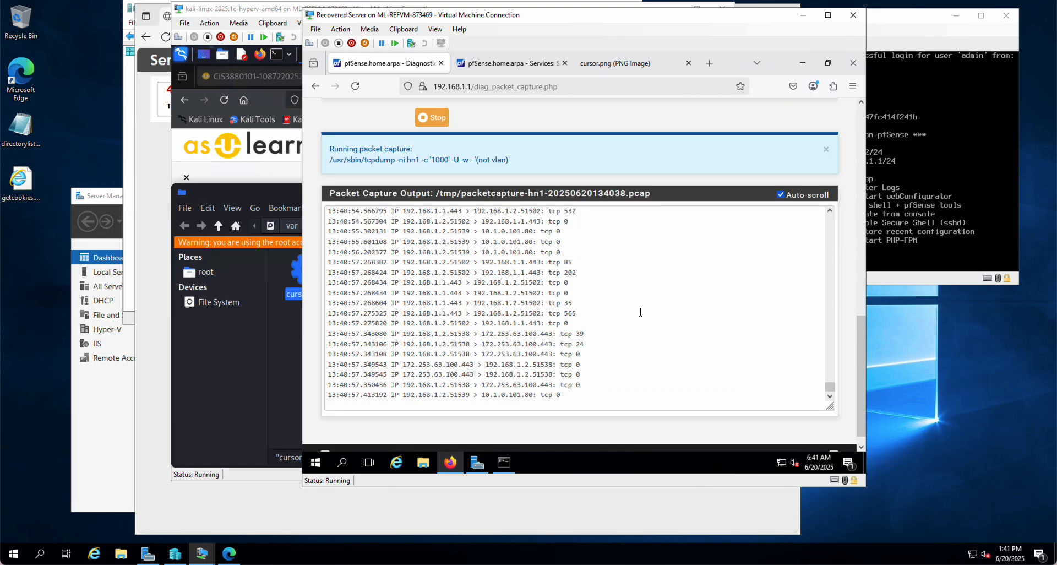
pyautogui.scroll(10, 641, 312)
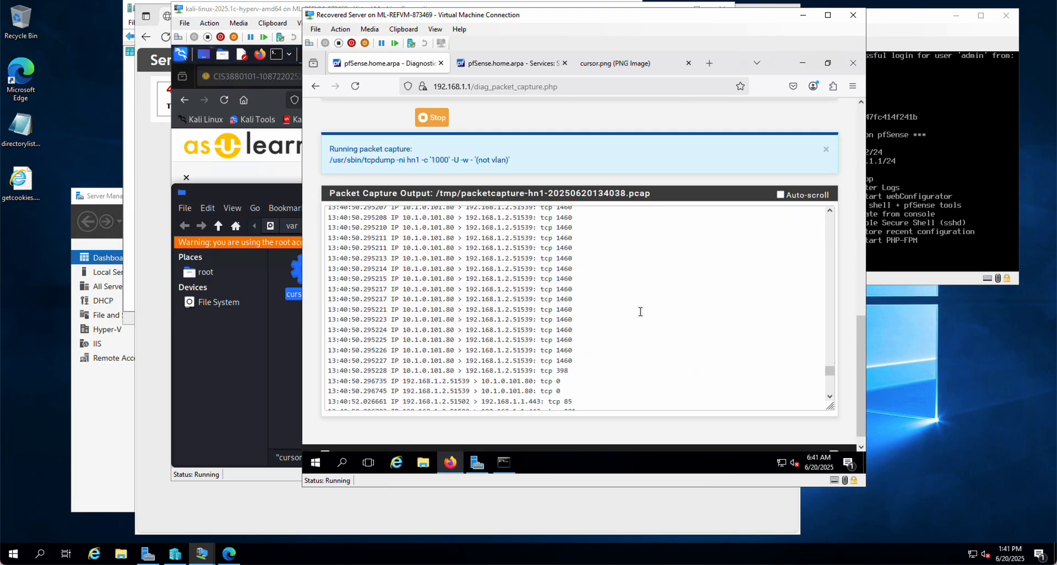
pyautogui.scroll(-10, 640, 312)
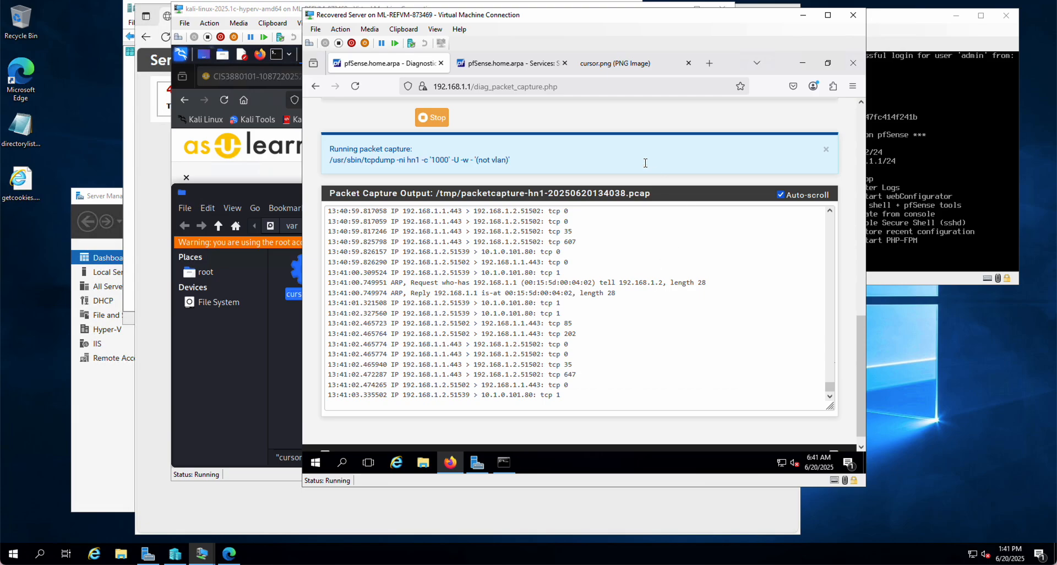
pyautogui.scroll(2, 472, 182)
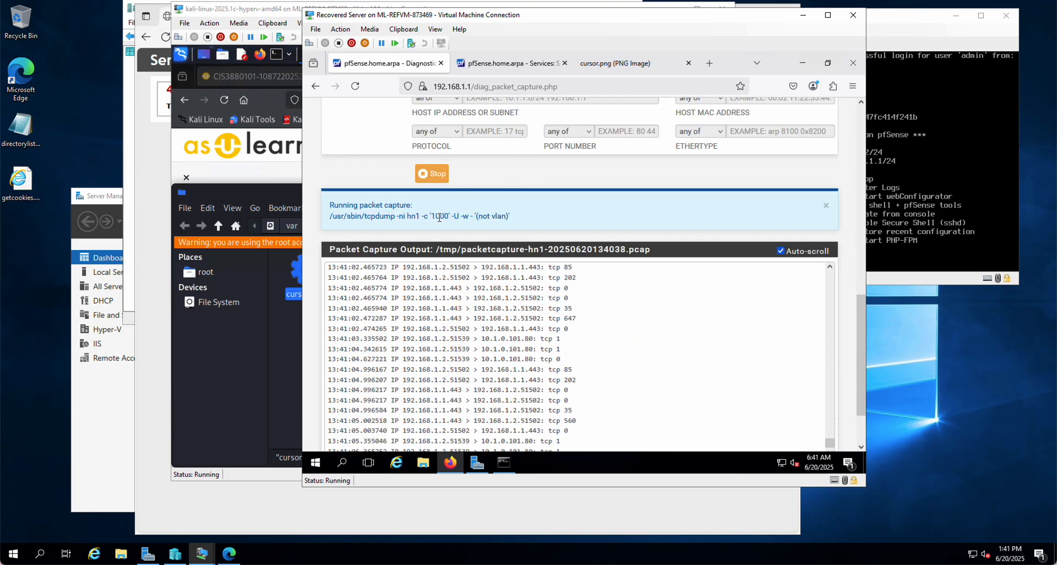
pyautogui.click(433, 174)
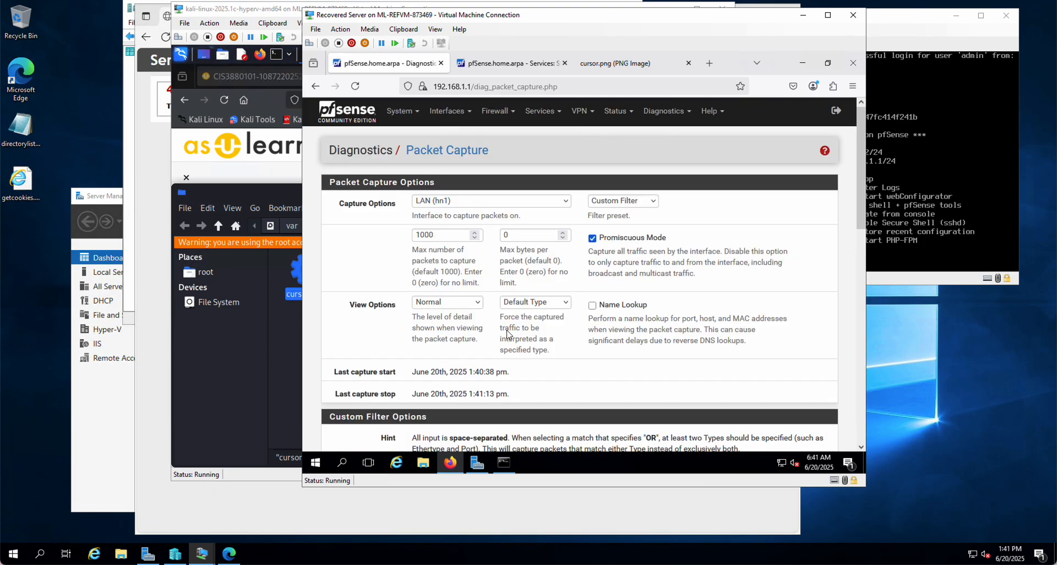
# Download the finished packet capture and open it in Wireshark, dismissing the software update offer
pyautogui.scroll(-5, 507, 330)
pyautogui.scroll(-2, 507, 330)
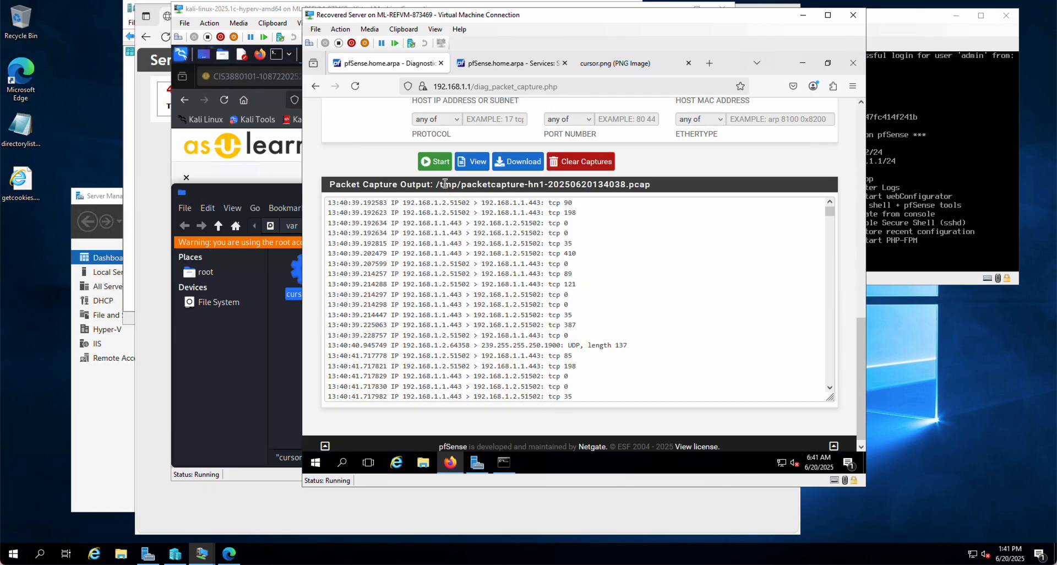
pyautogui.click(516, 164)
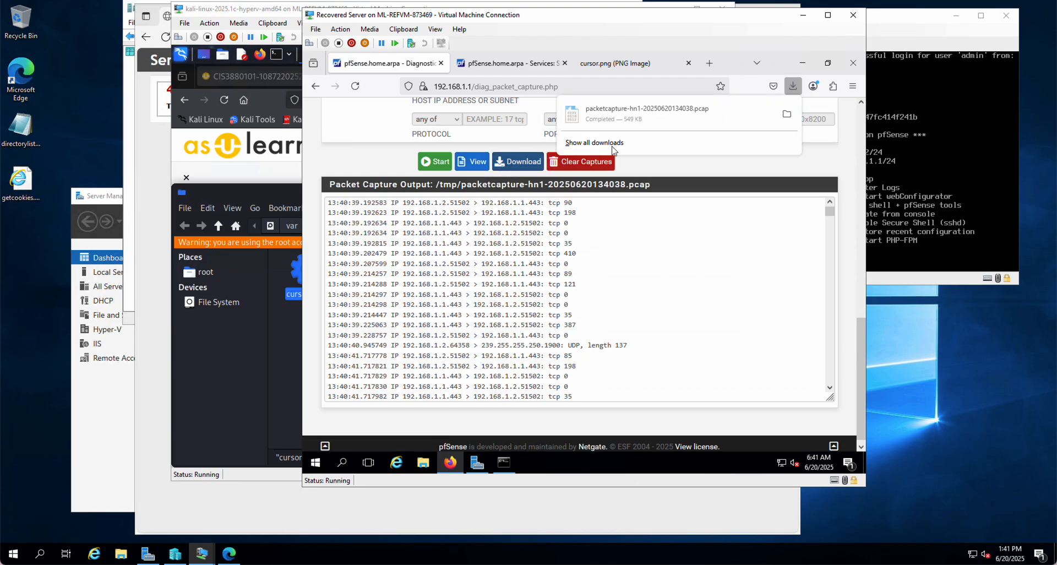
pyautogui.click(595, 122)
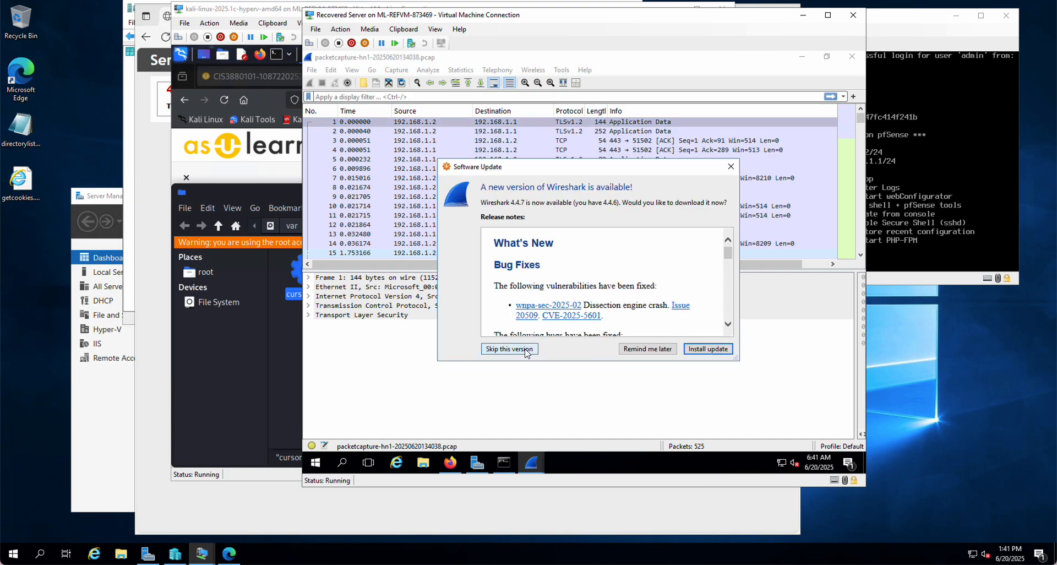
pyautogui.click(730, 166)
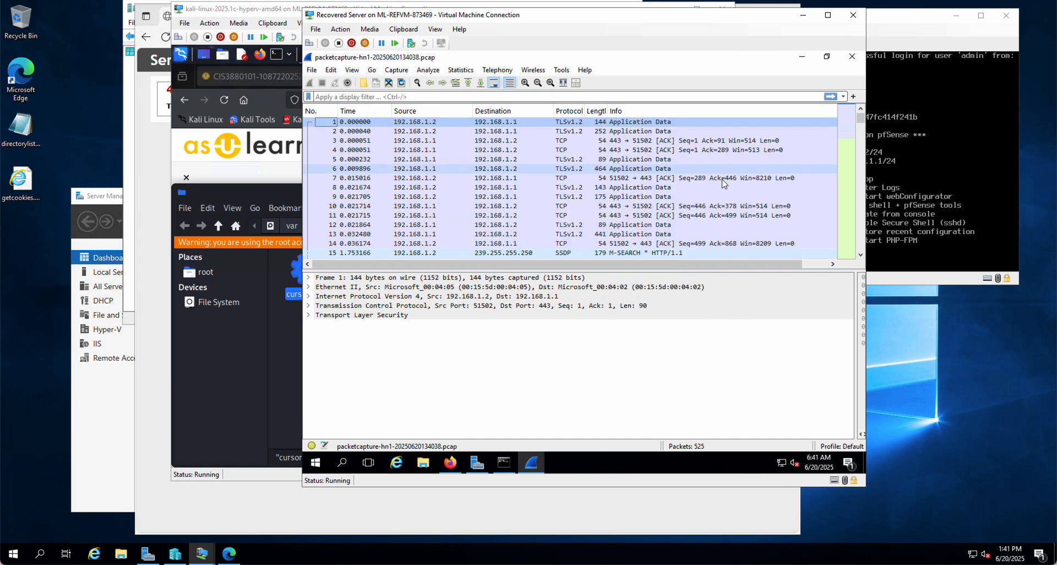
# Examine the captured packets for the transfer from 10.1.0.101 to 192.168.1.2, checking the browser's cursor.png page in between
pyautogui.scroll(-11, 550, 201)
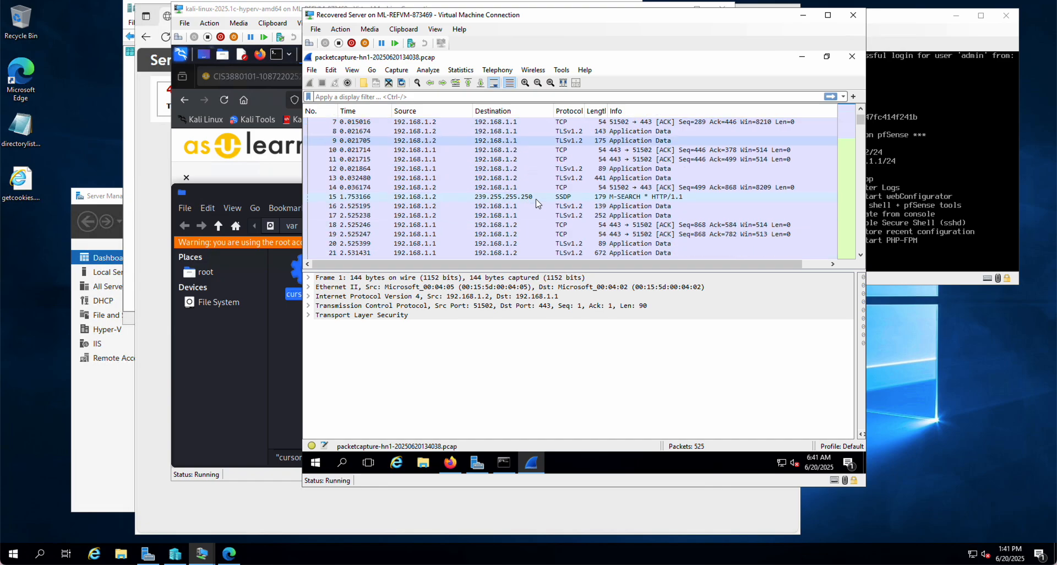
pyautogui.scroll(-14, 538, 203)
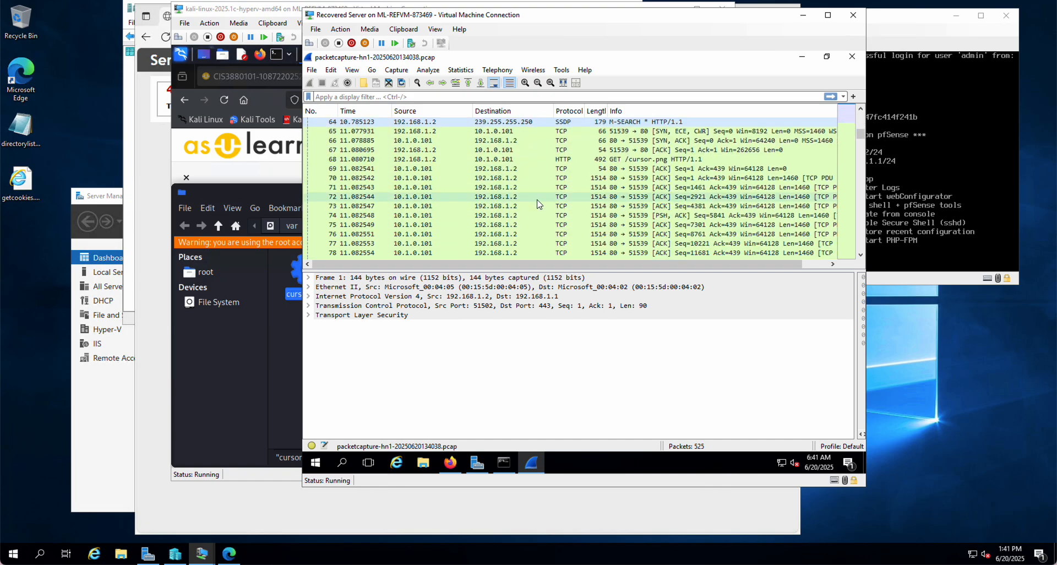
pyautogui.scroll(-13, 538, 203)
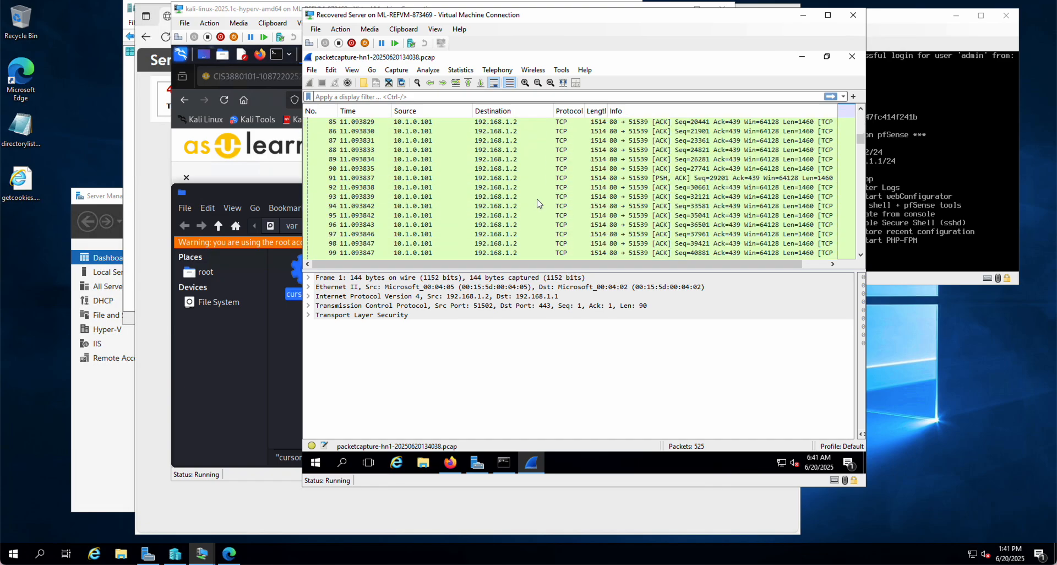
pyautogui.scroll(-20, 538, 203)
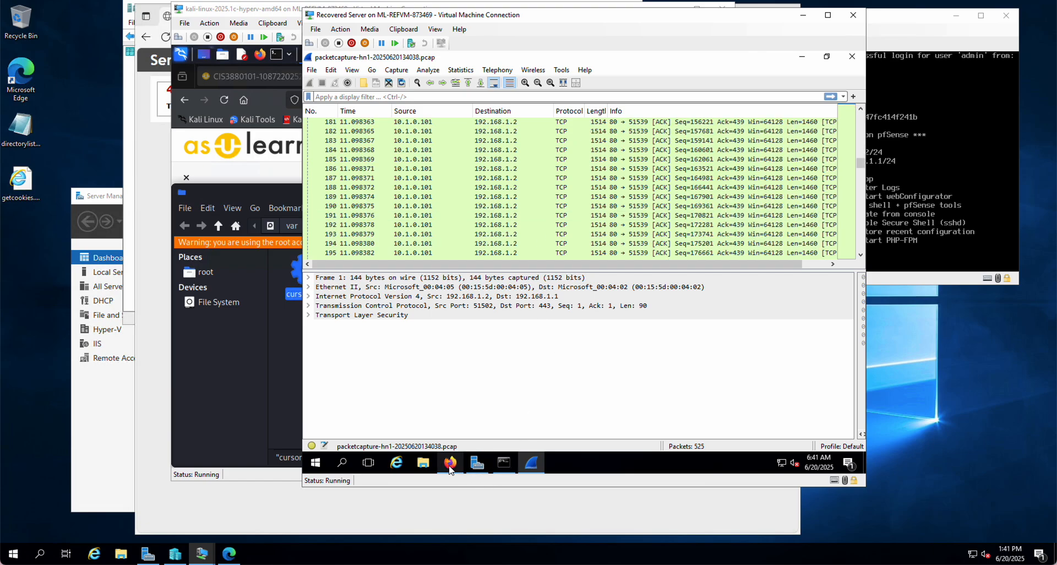
pyautogui.moveTo(450, 463)
pyautogui.click(493, 416)
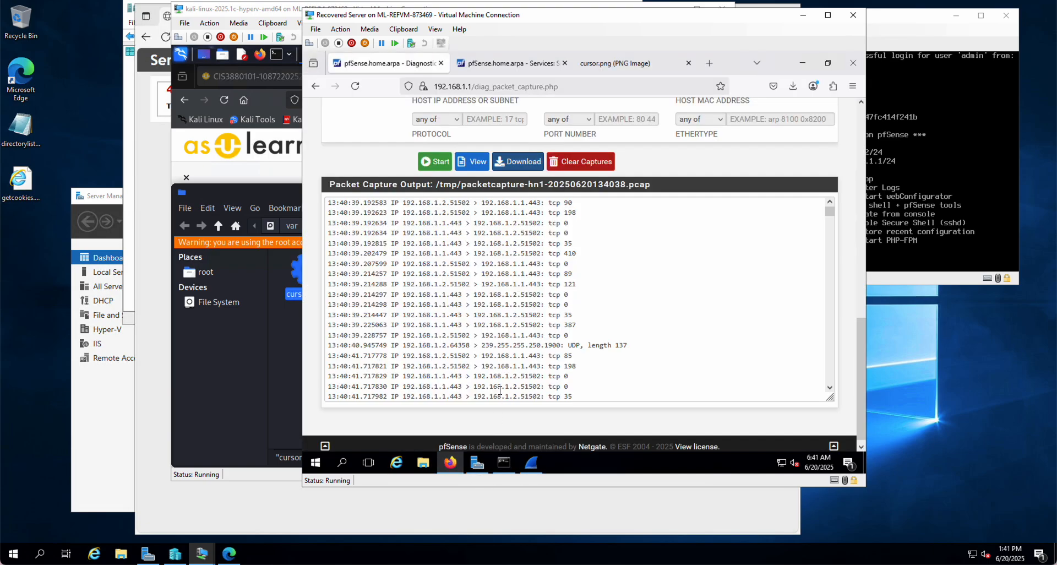
pyautogui.click(624, 61)
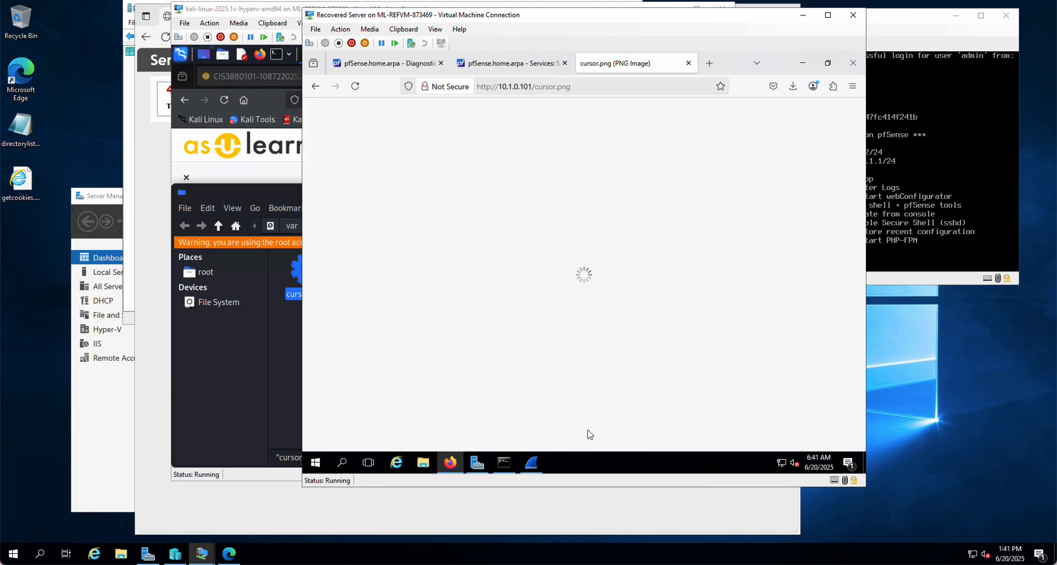
pyautogui.click(531, 463)
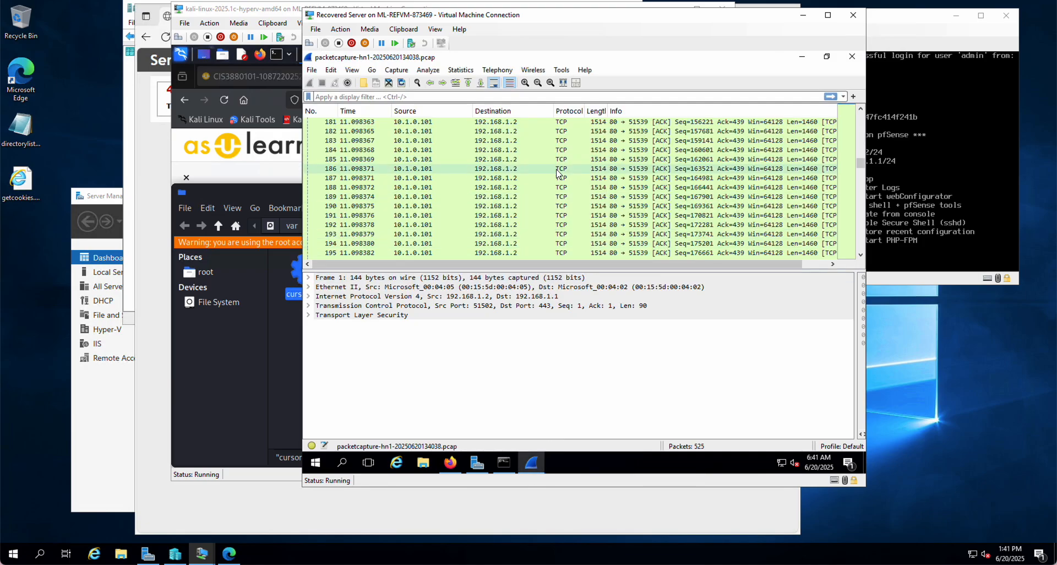
pyautogui.scroll(6, 505, 202)
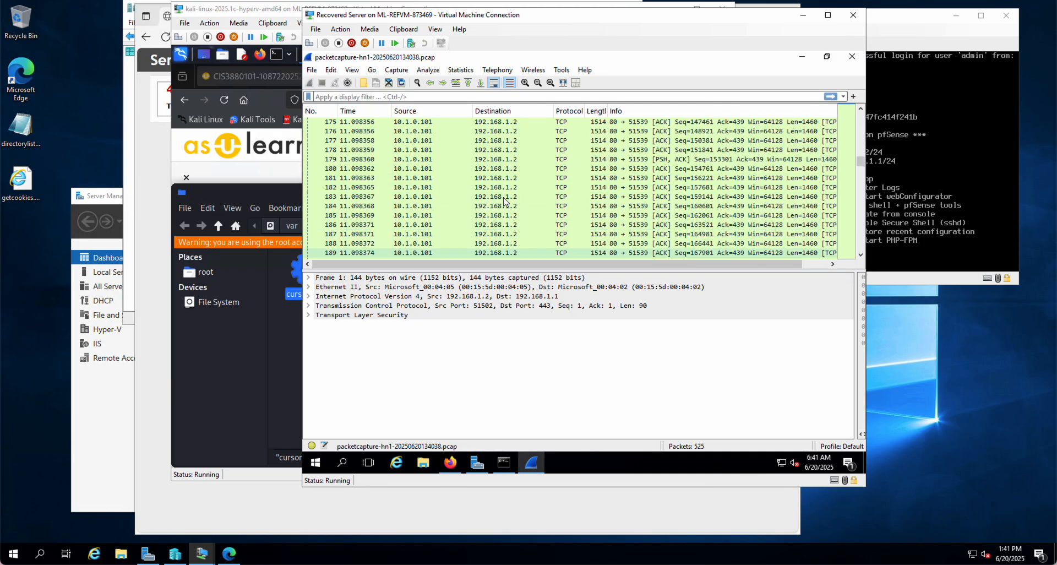
pyautogui.scroll(9, 506, 201)
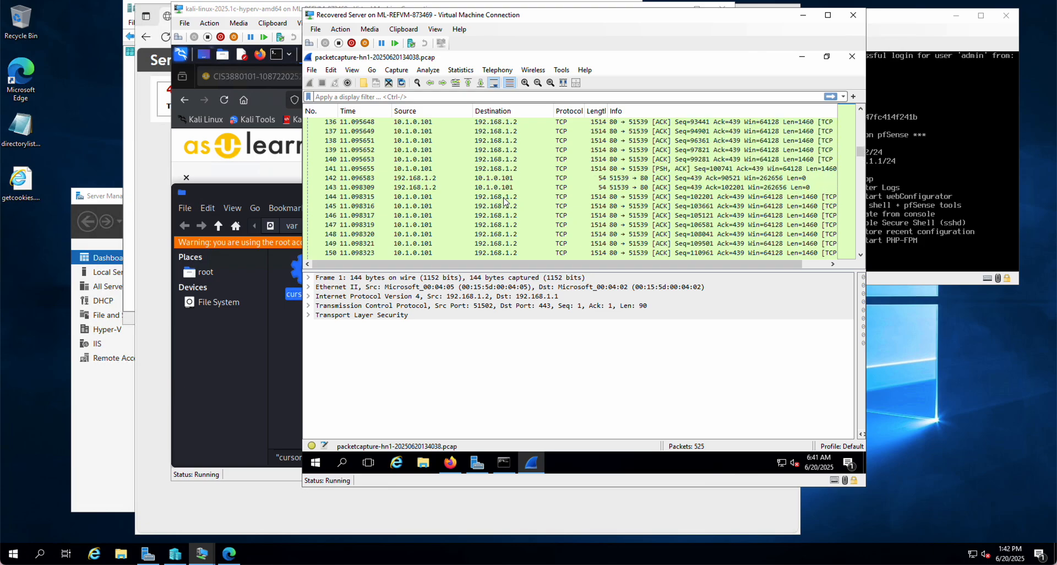
pyautogui.scroll(2, 505, 202)
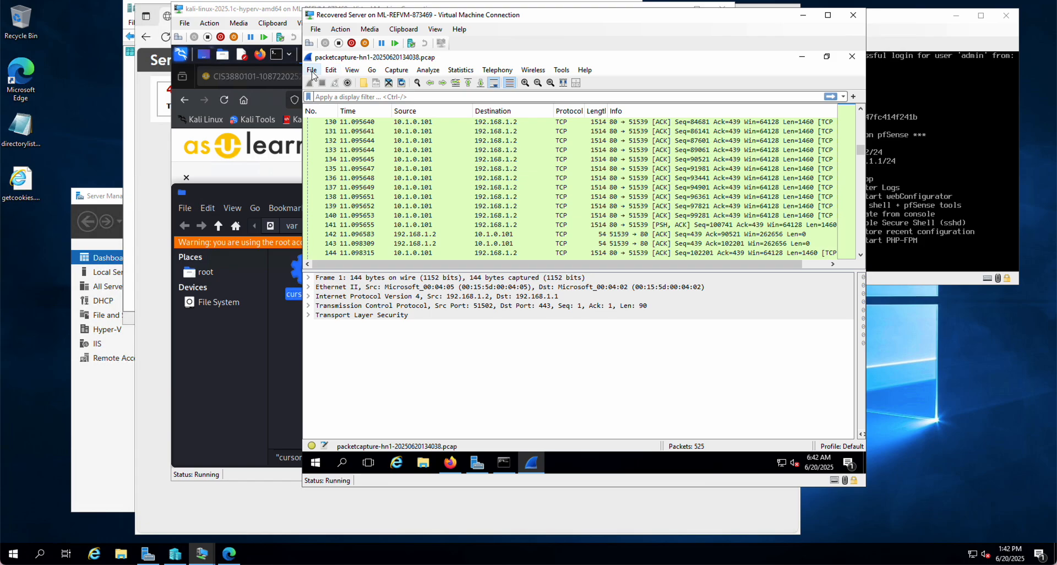
# Filter the captured packets with the display filter http
pyautogui.click(384, 96)
pyautogui.write('http')
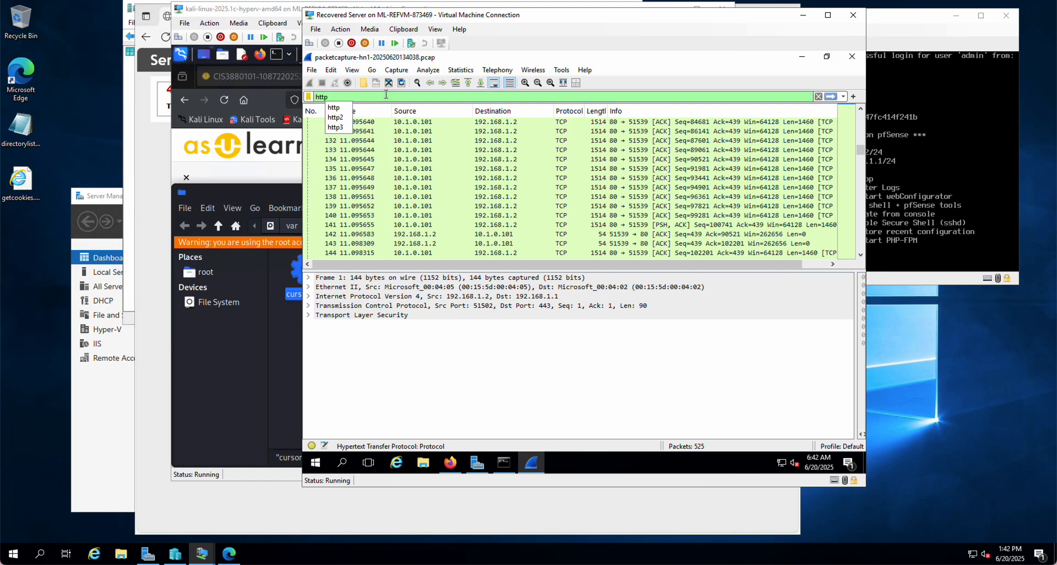
pyautogui.press('Return')
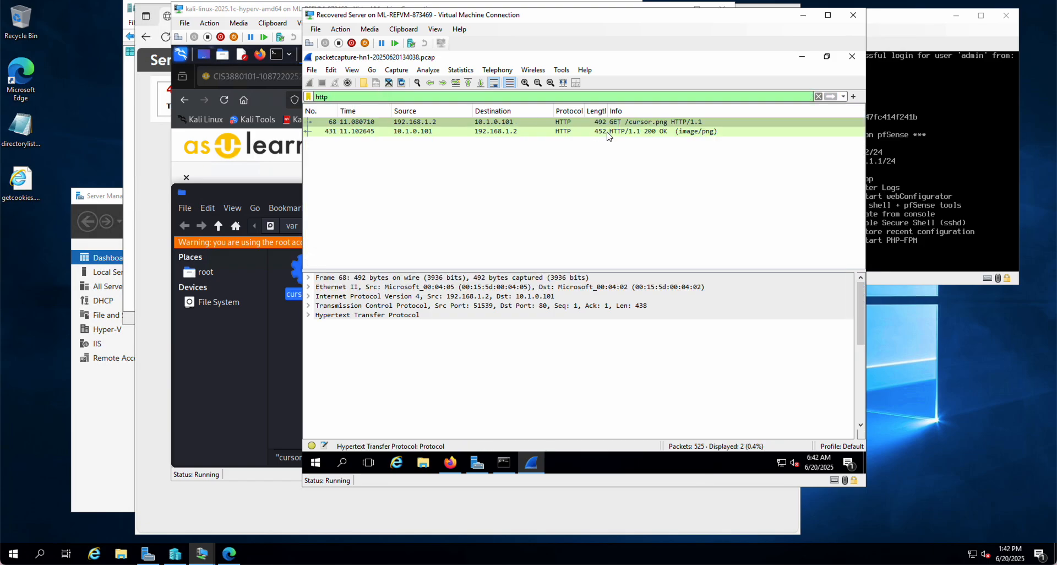
# Follow the TCP stream of the GET /cursor.png request to examine the transferred content, and close the stream and Wireshark
pyautogui.click(622, 123)
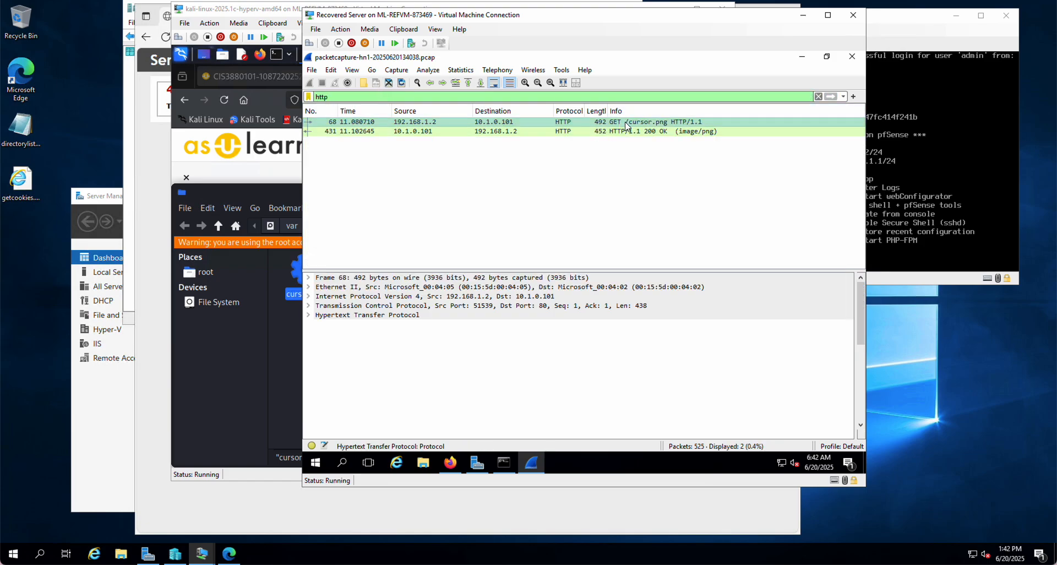
pyautogui.rightClick(625, 123)
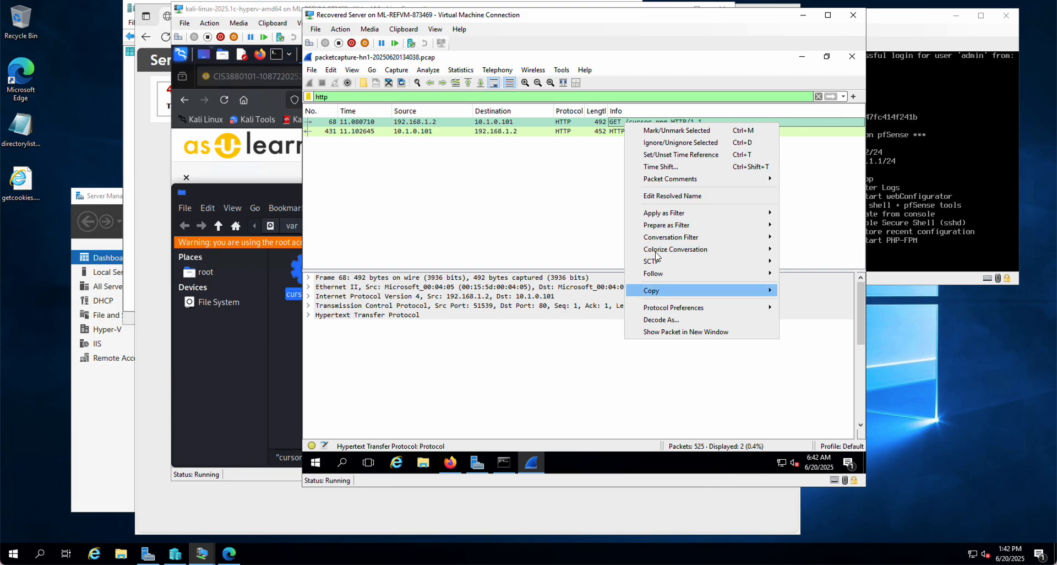
pyautogui.moveTo(655, 273)
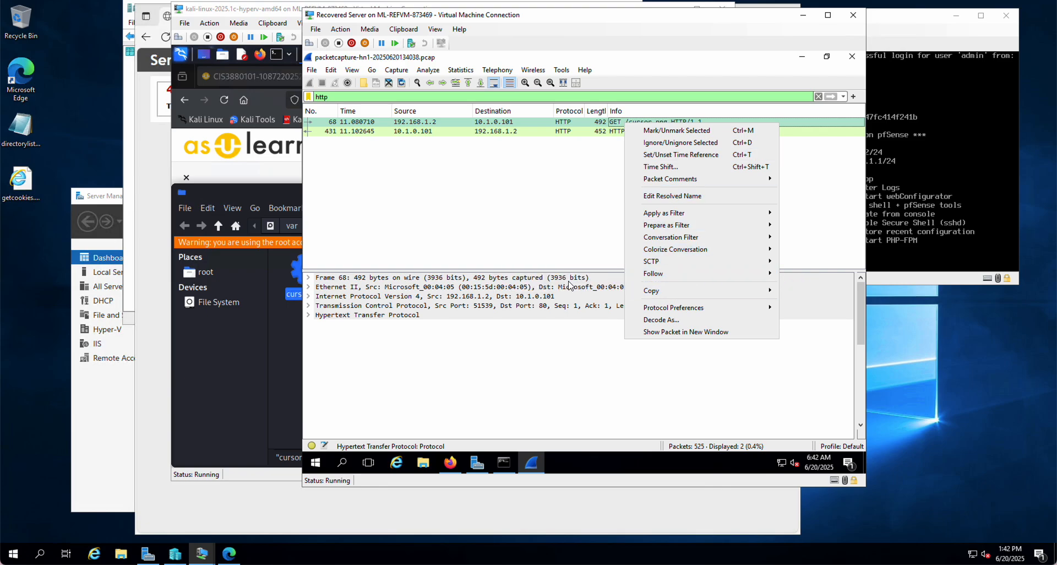
pyautogui.click(599, 285)
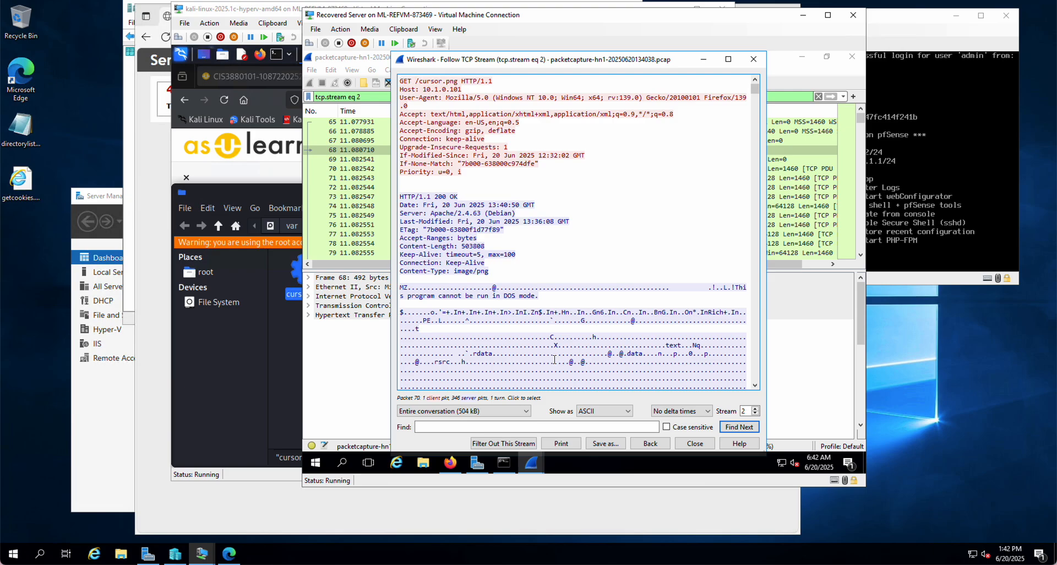
pyautogui.click(700, 447)
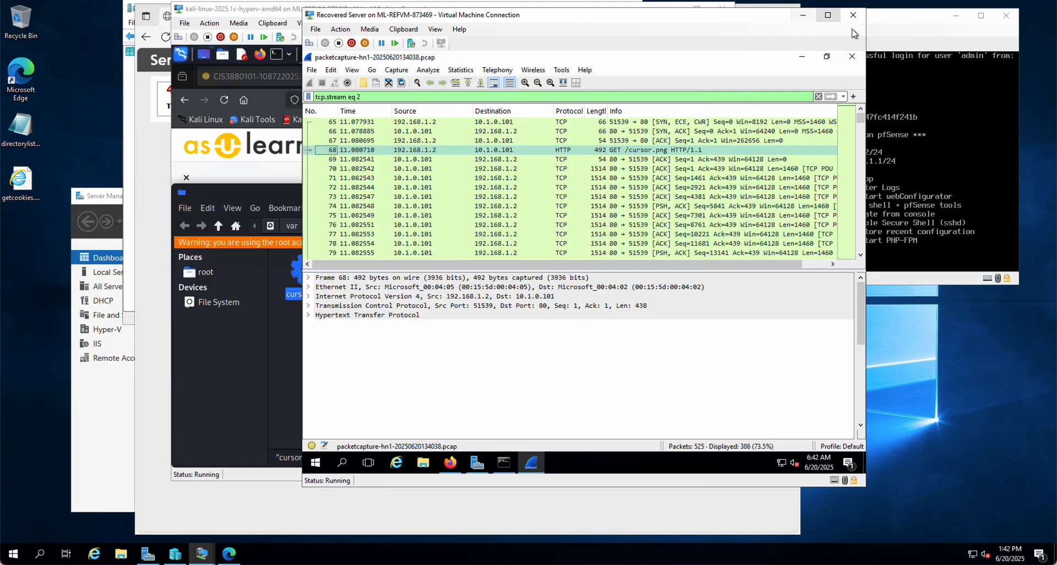
pyautogui.click(855, 62)
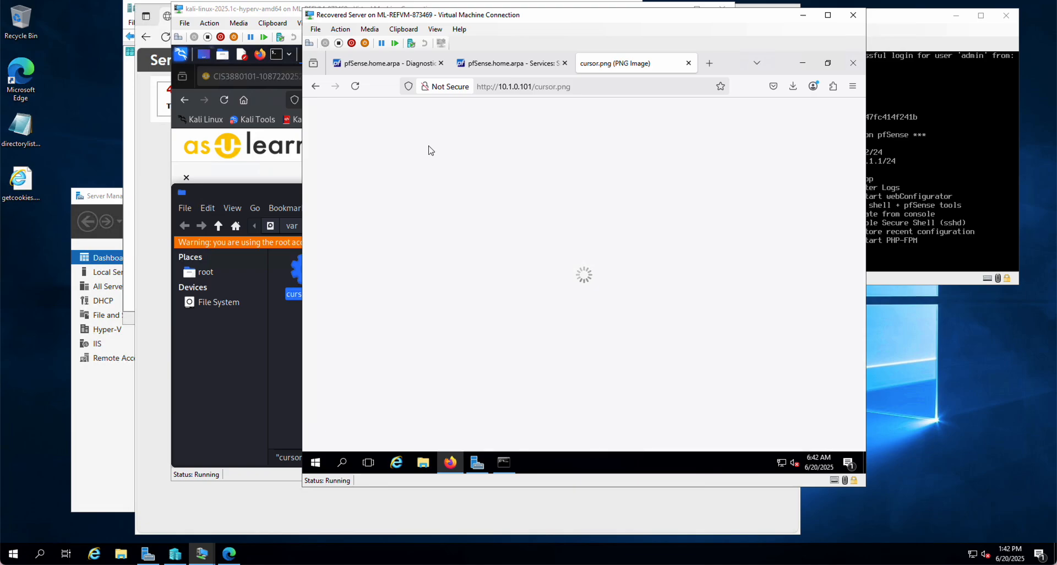
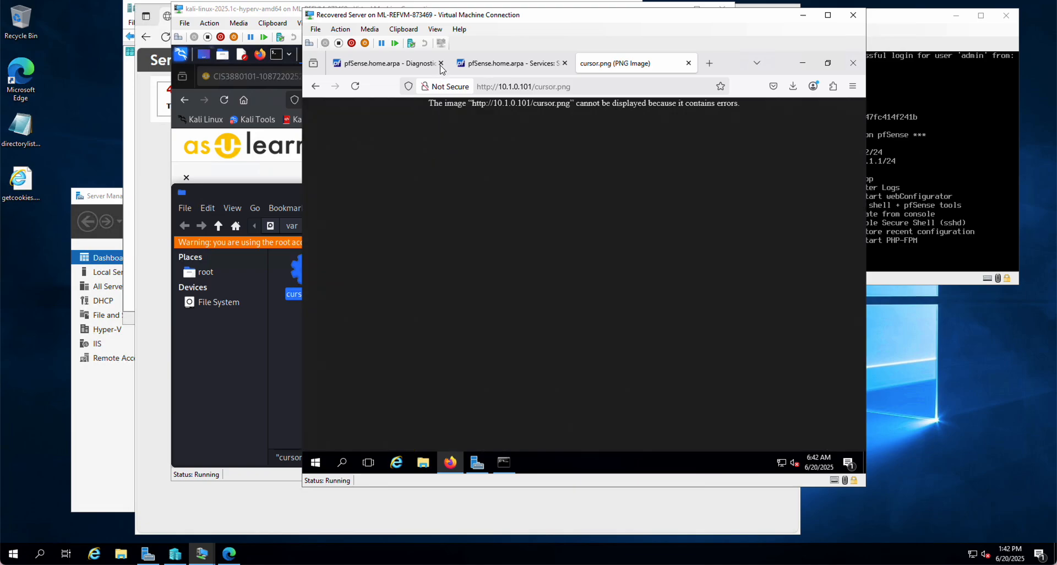
# Return to pfSense's Snort pages, check the rule updates, and examine the class of the newest WAN alert from 10.1.0.101
pyautogui.click(408, 66)
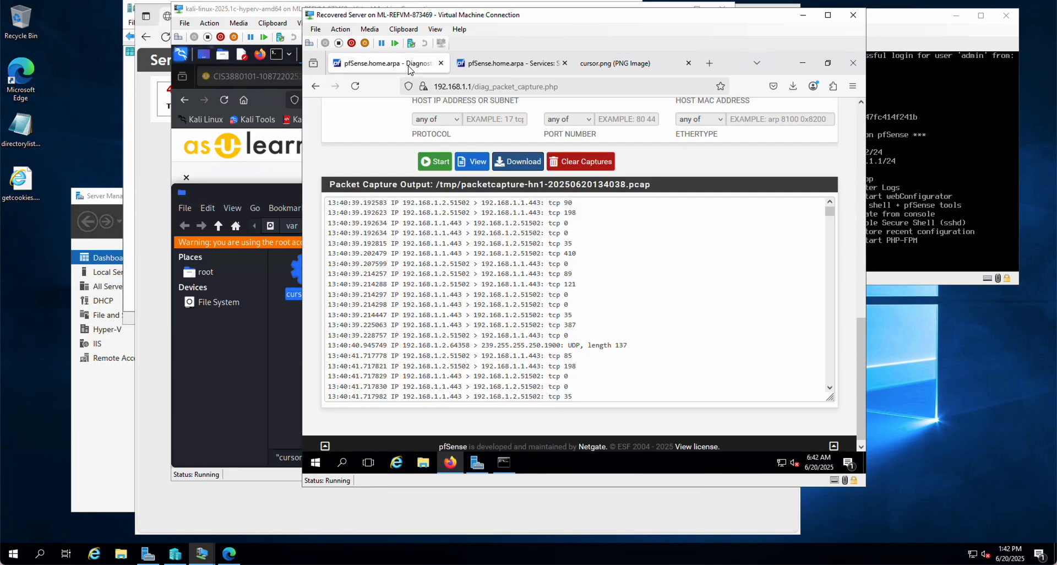
pyautogui.click(516, 66)
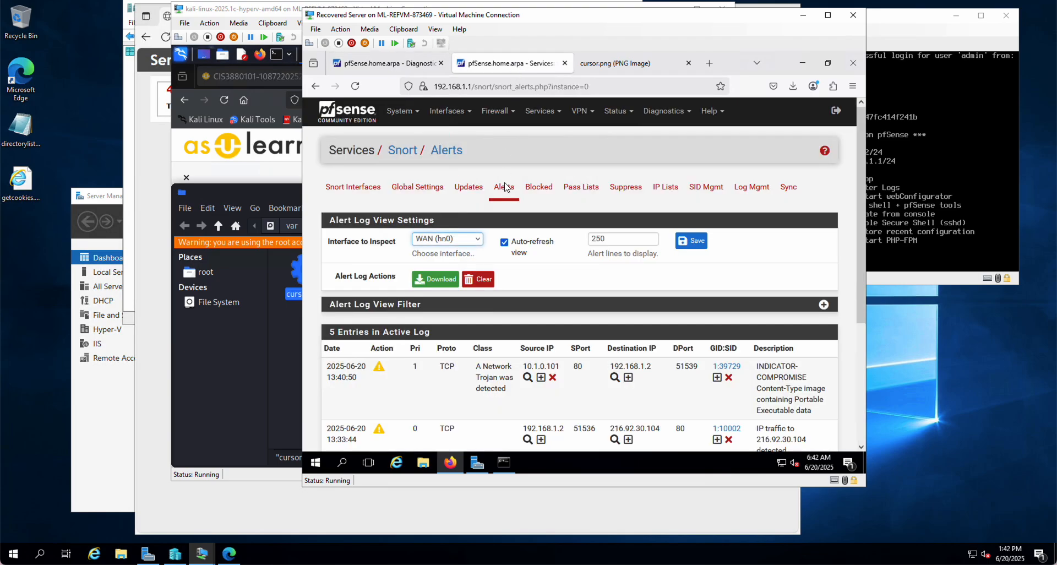
pyautogui.click(476, 184)
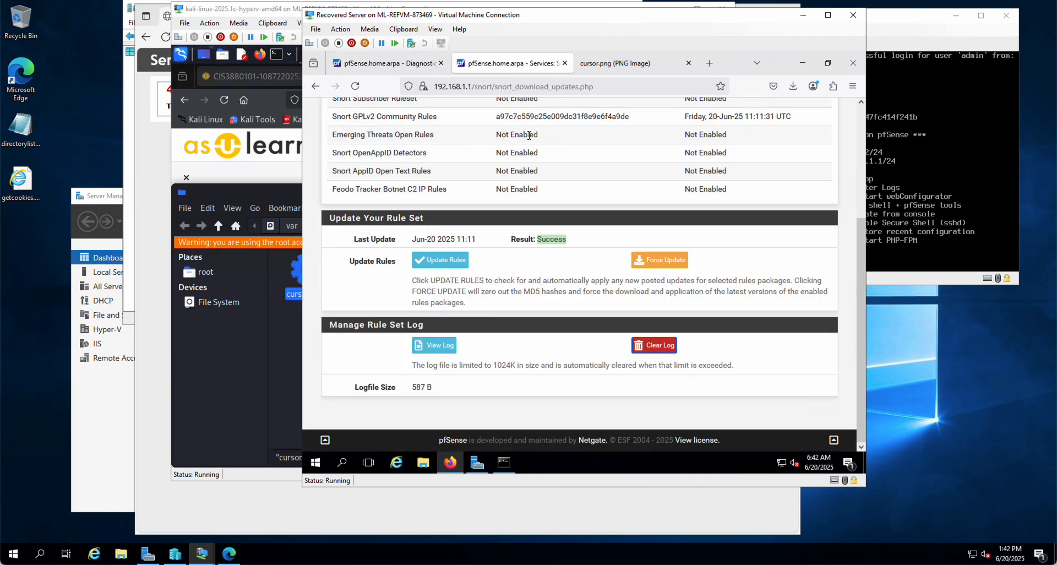
pyautogui.scroll(3, 507, 191)
pyautogui.click(506, 190)
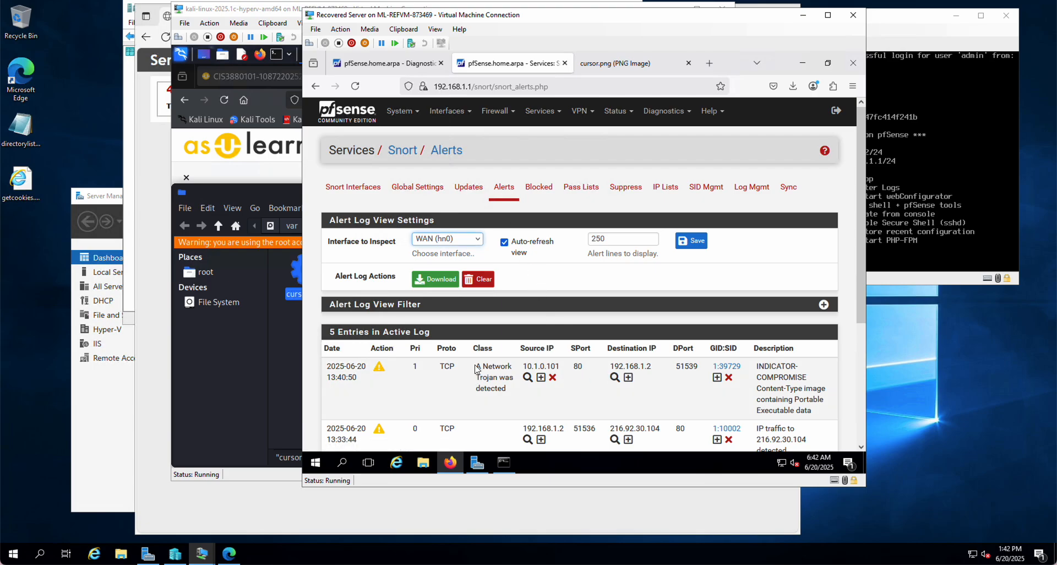
pyautogui.tripleClick(480, 380)
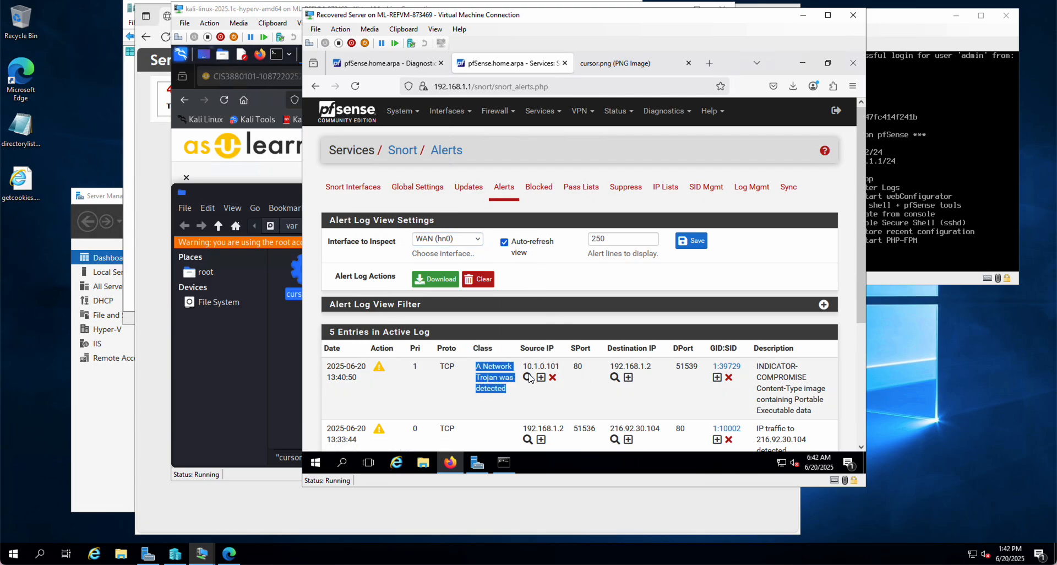